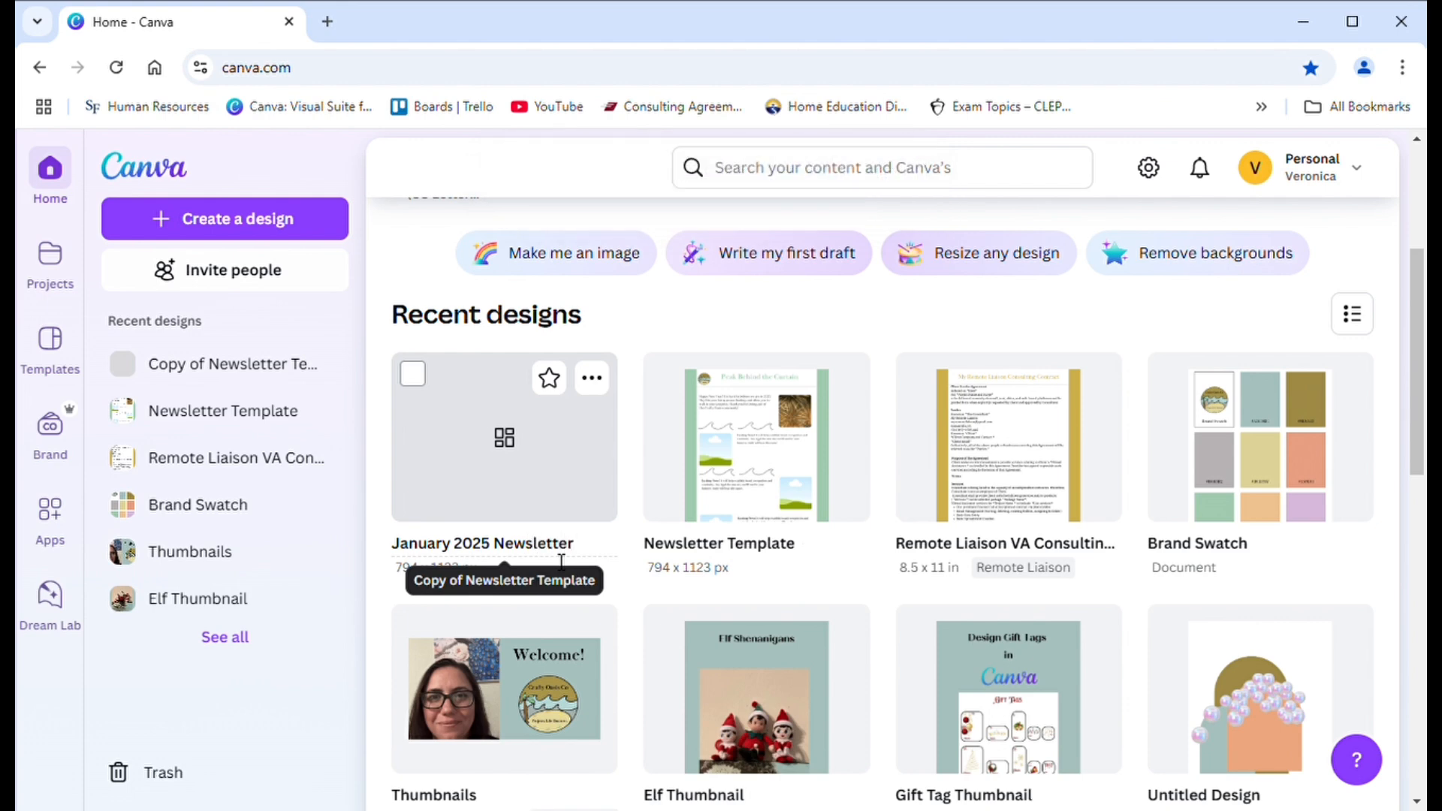
- Open the January 2025 Newsletter design in the full editor
{"action": "left_click", "coordinate": [600, 488]}
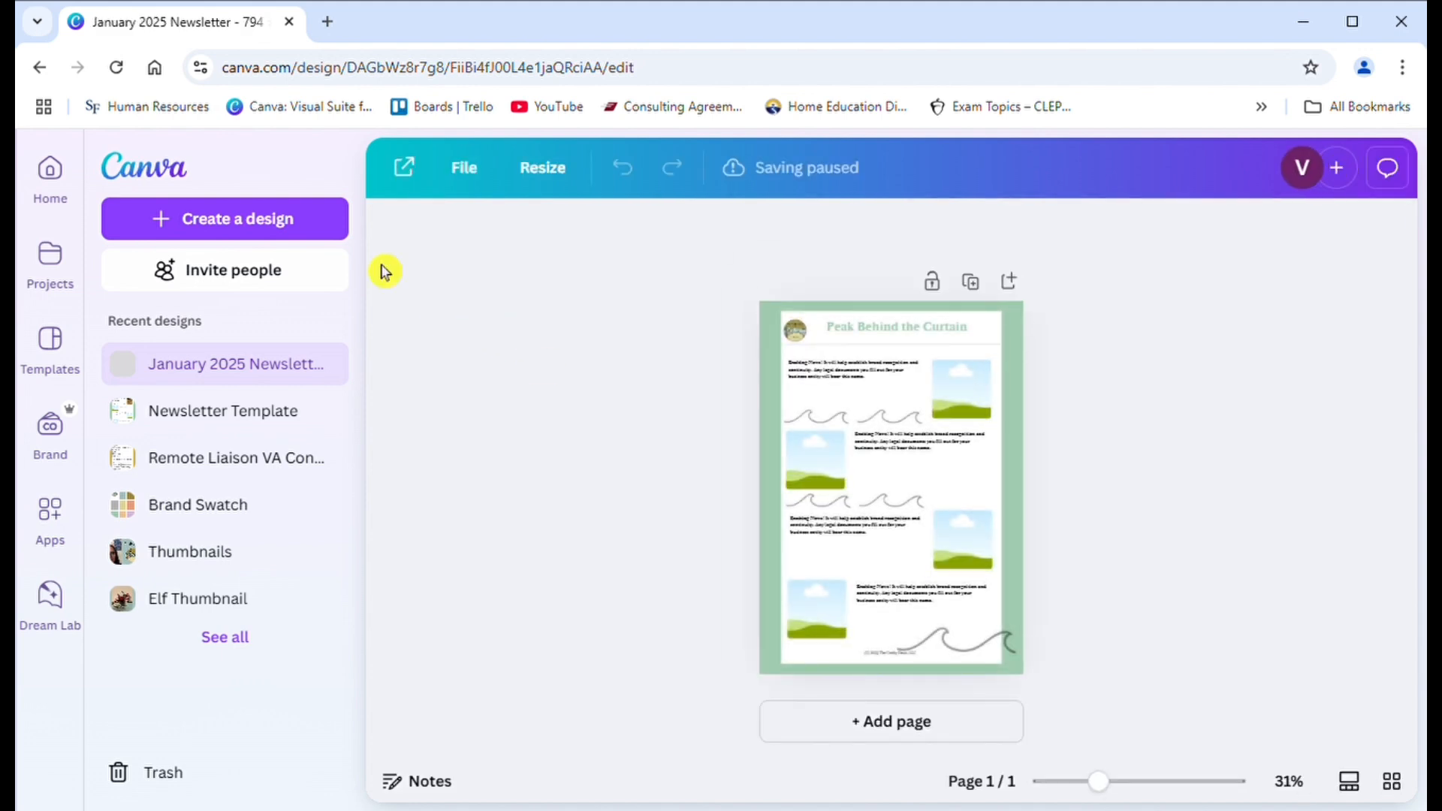
{"action": "left_click", "coordinate": [335, 168]}
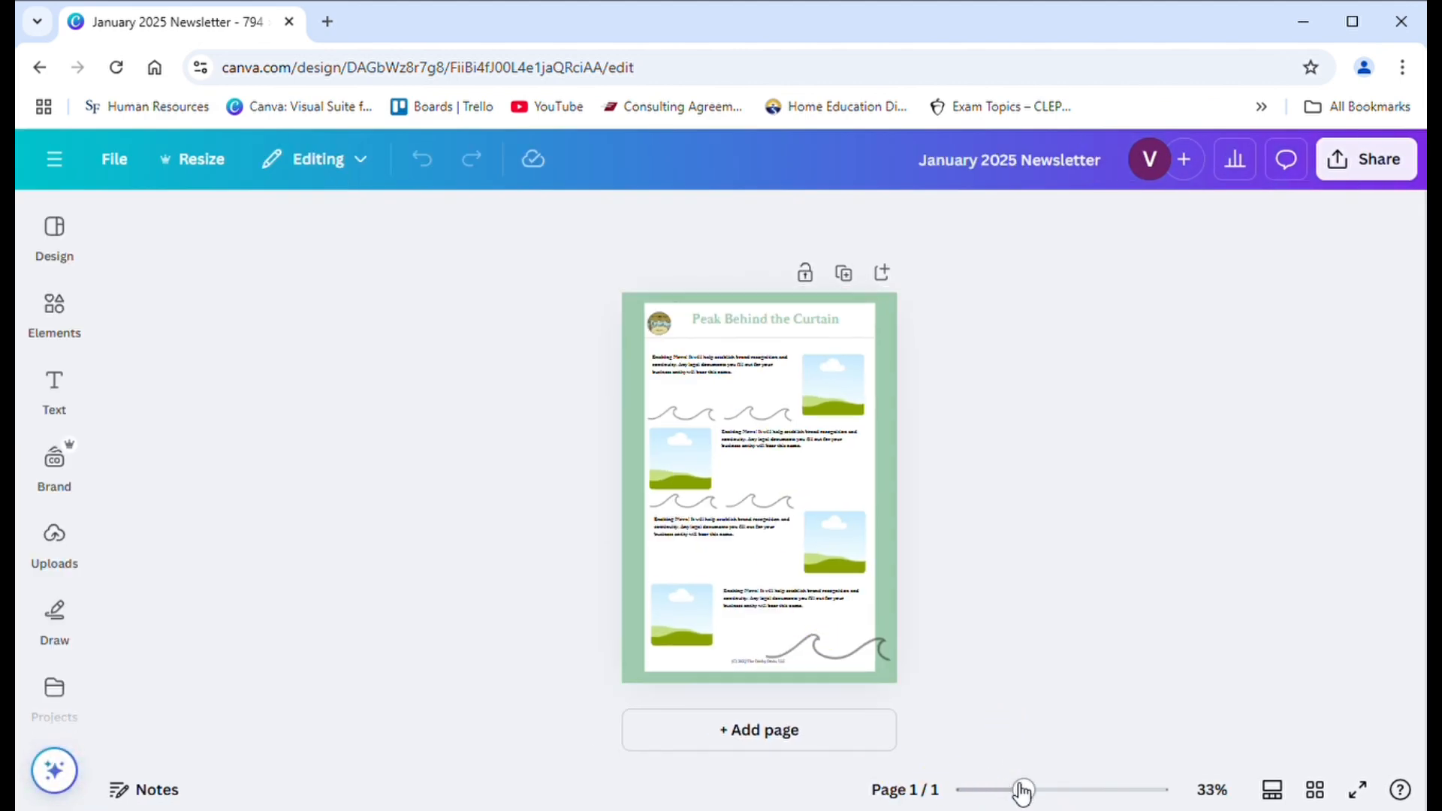
{"action": "left_click_drag", "start_coordinate": [1022, 791], "coordinate": [1047, 789]}
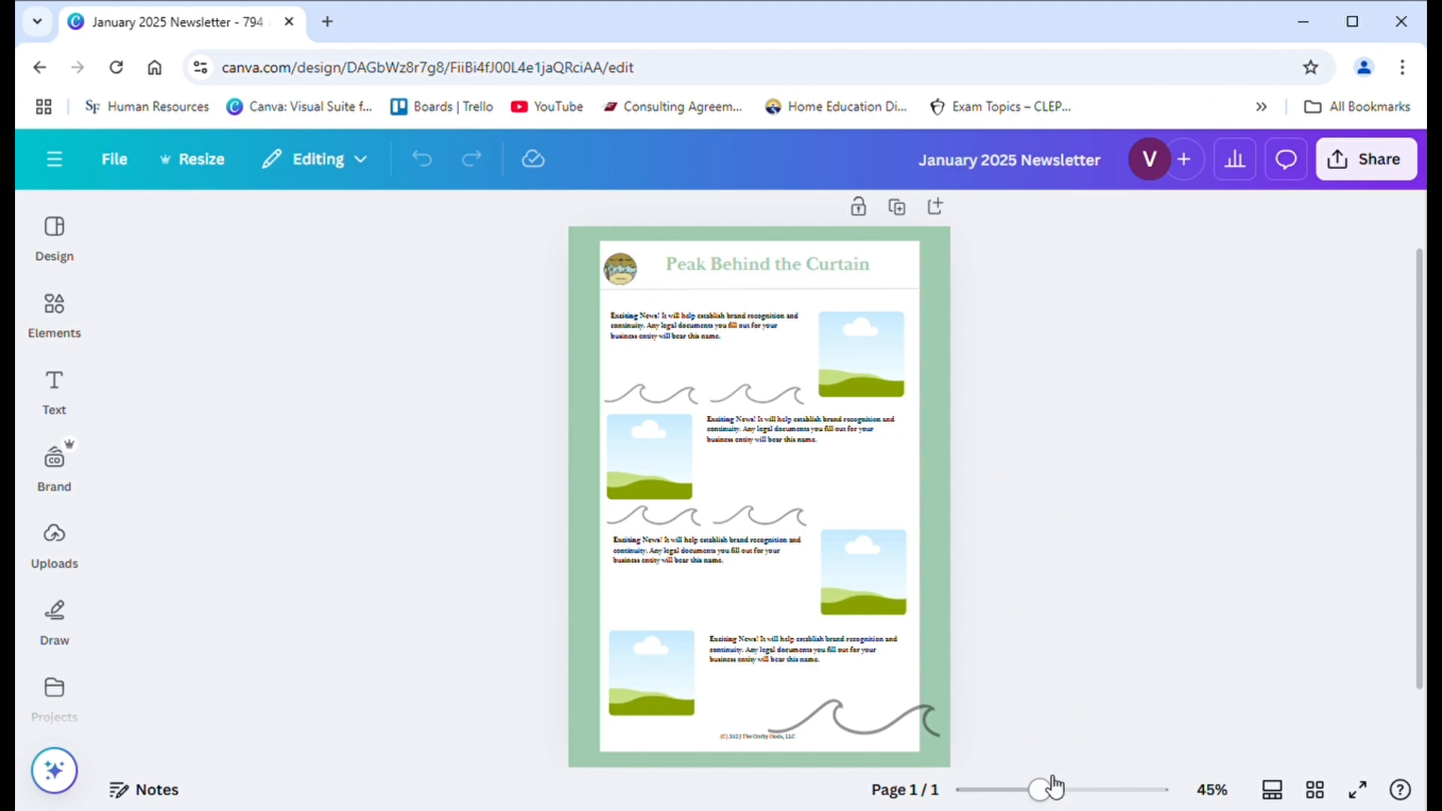
{"action": "left_click_drag", "start_coordinate": [1055, 786], "coordinate": [1076, 781]}
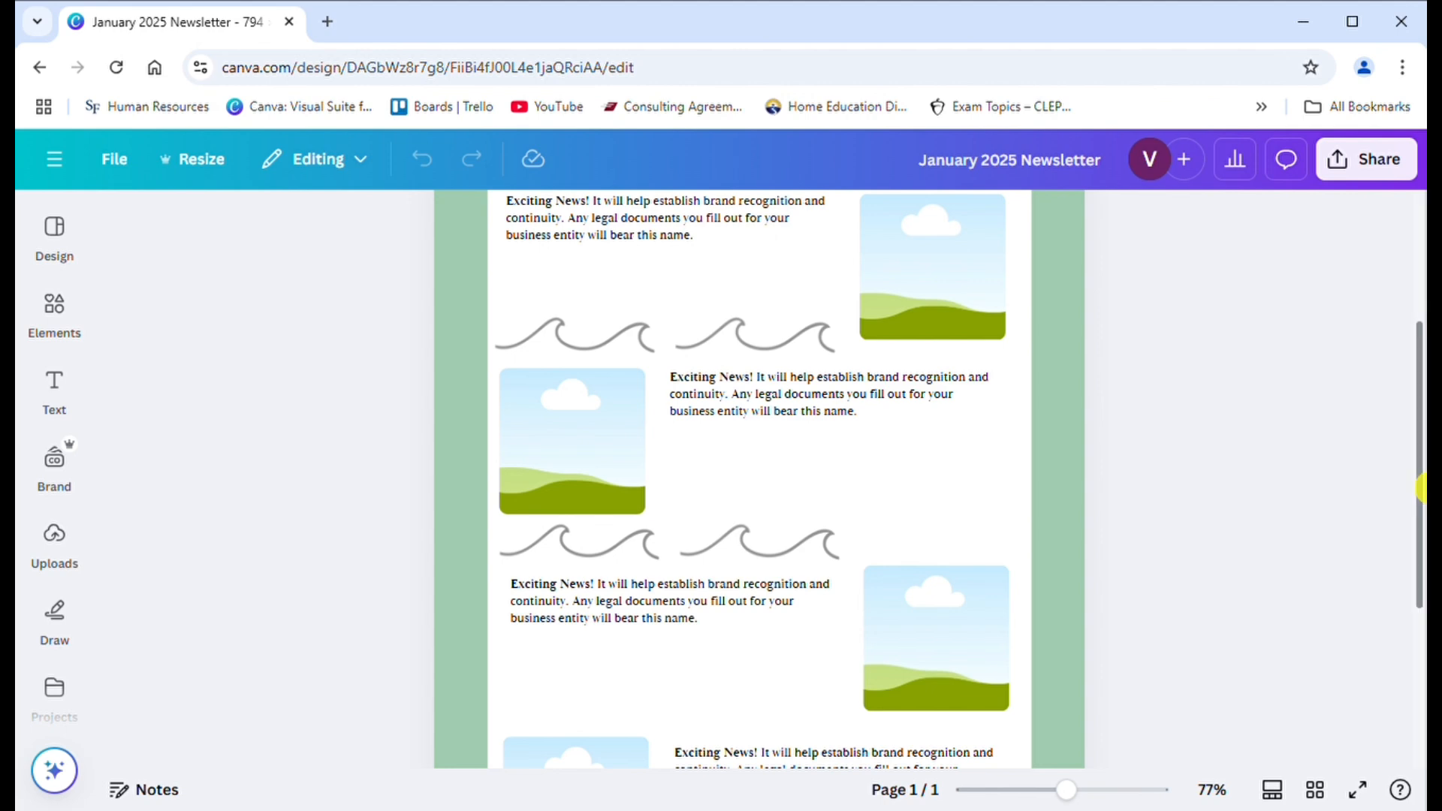
{"action": "scroll", "coordinate": [827, 375], "scroll_direction": "up", "scroll_amount": 2}
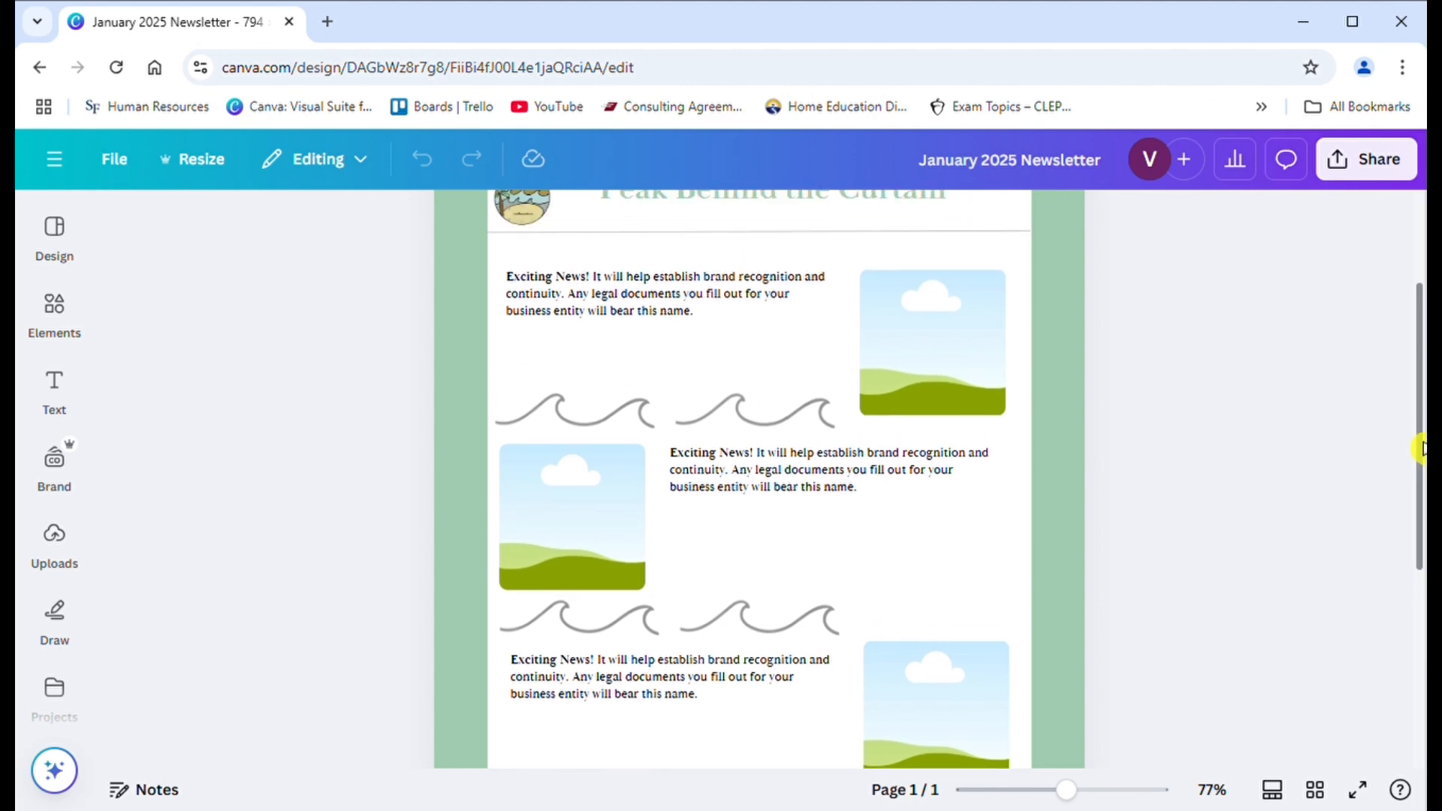
- Clear the placeholder text from the first article's text box beside the uppermost picture frame
{"action": "left_click", "coordinate": [734, 337]}
{"action": "left_click_drag", "start_coordinate": [734, 338], "coordinate": [728, 331]}
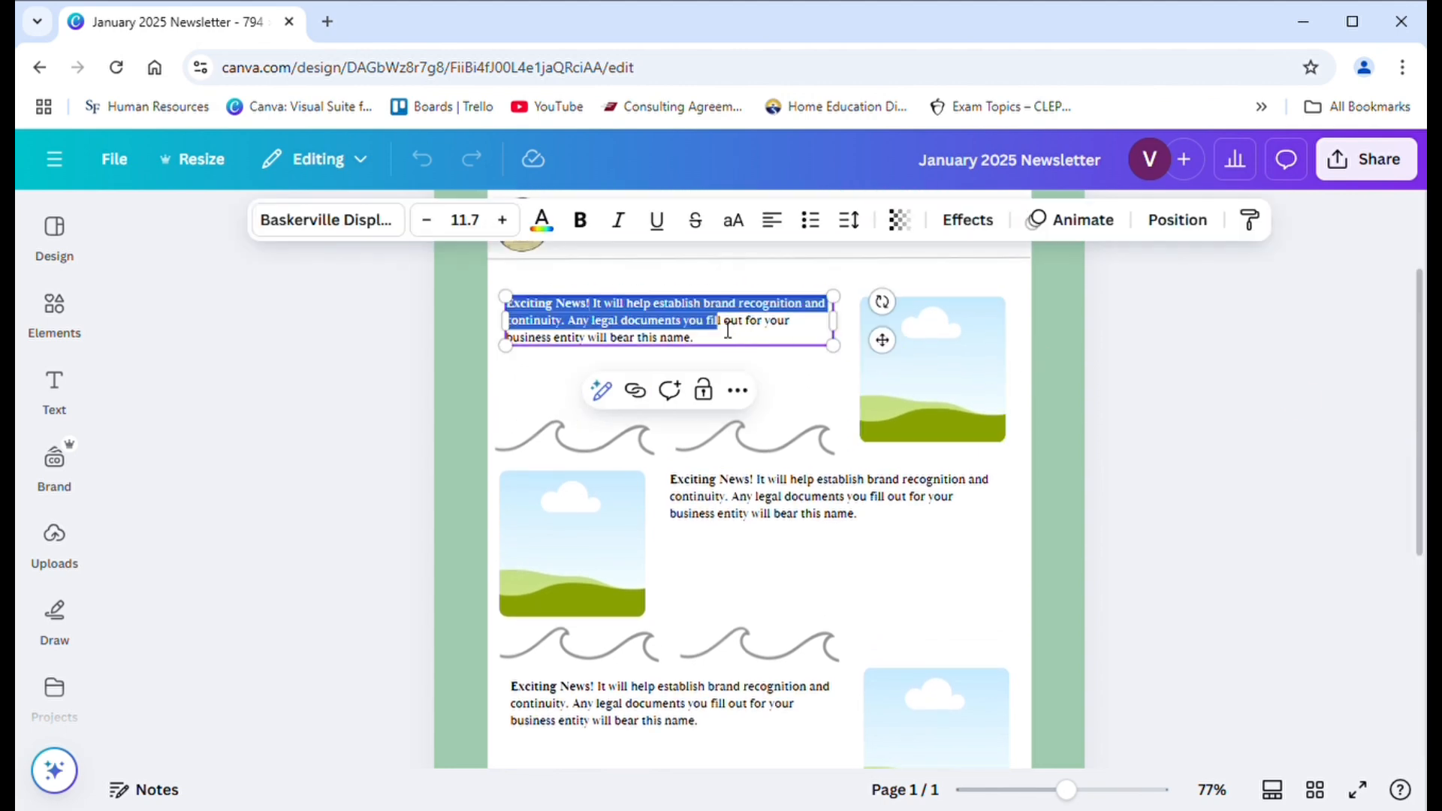
{"action": "key", "text": "ctrl+a"}
{"action": "type", "text": "Phe"}
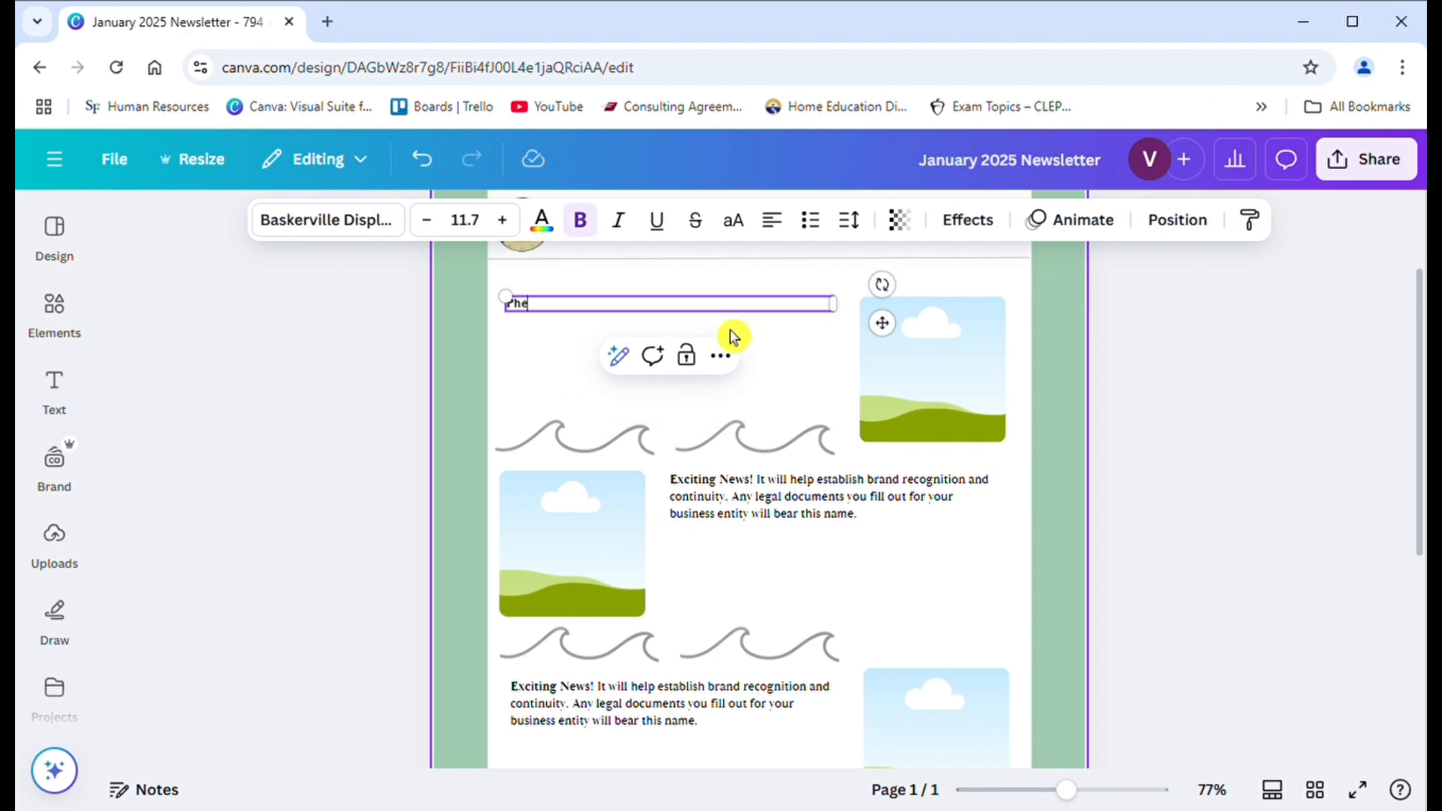
{"action": "type", "text": "w! @0"}
{"action": "key", "text": "BackSpace"}
{"action": "key", "text": "BackSpace"}
{"action": "key", "text": "BackSpace"}
{"action": "key", "text": "BackSpace"}
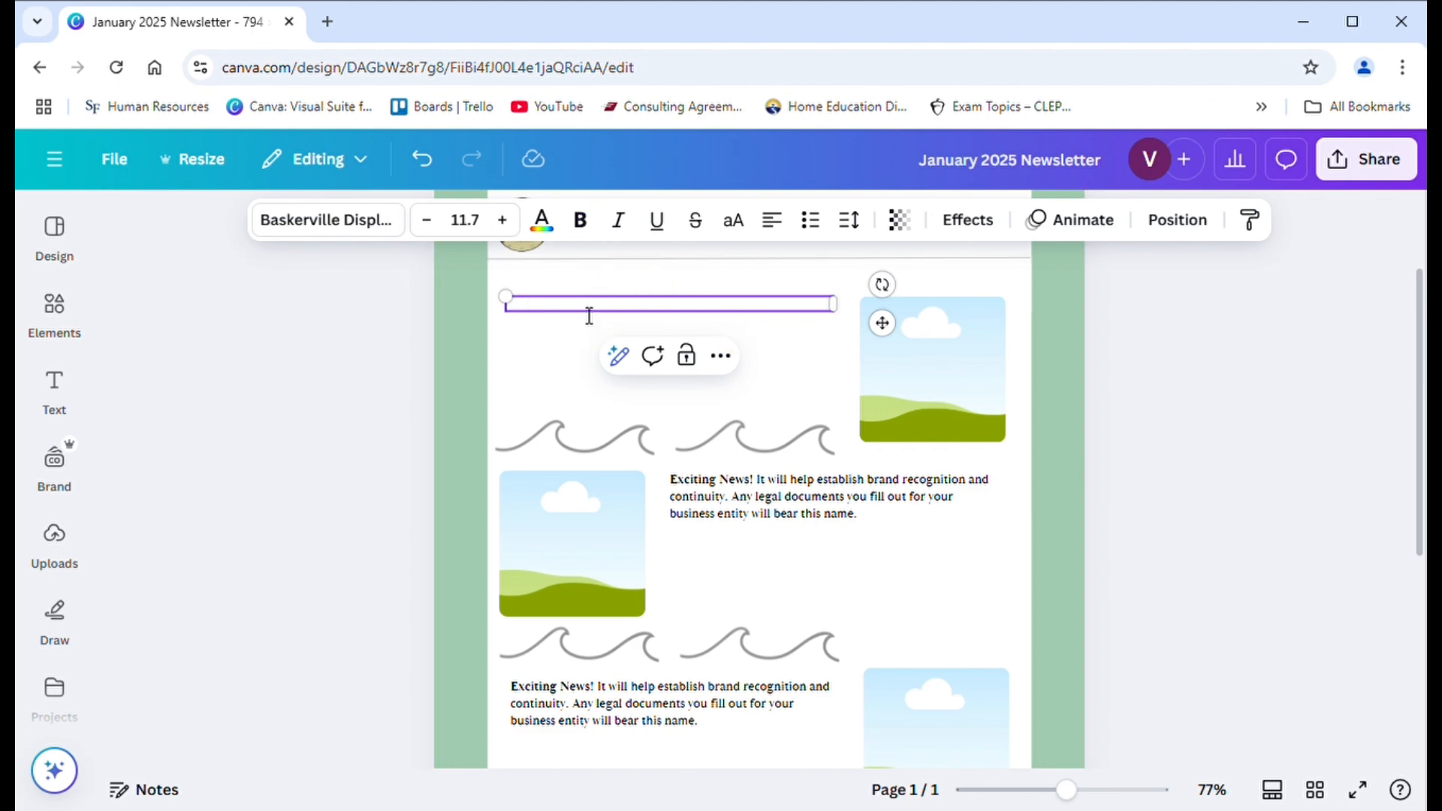
- Enter the bold heading "Happy New Year!" in the first text box and start a new line below it
{"action": "type", "text": "Happy"}
{"action": "key", "text": "BackSpace"}
{"action": "key", "text": "BackSpace"}
{"action": "left_click", "coordinate": [580, 220]}
{"action": "left_click", "coordinate": [589, 307]}
{"action": "type", "text": "Ha"}
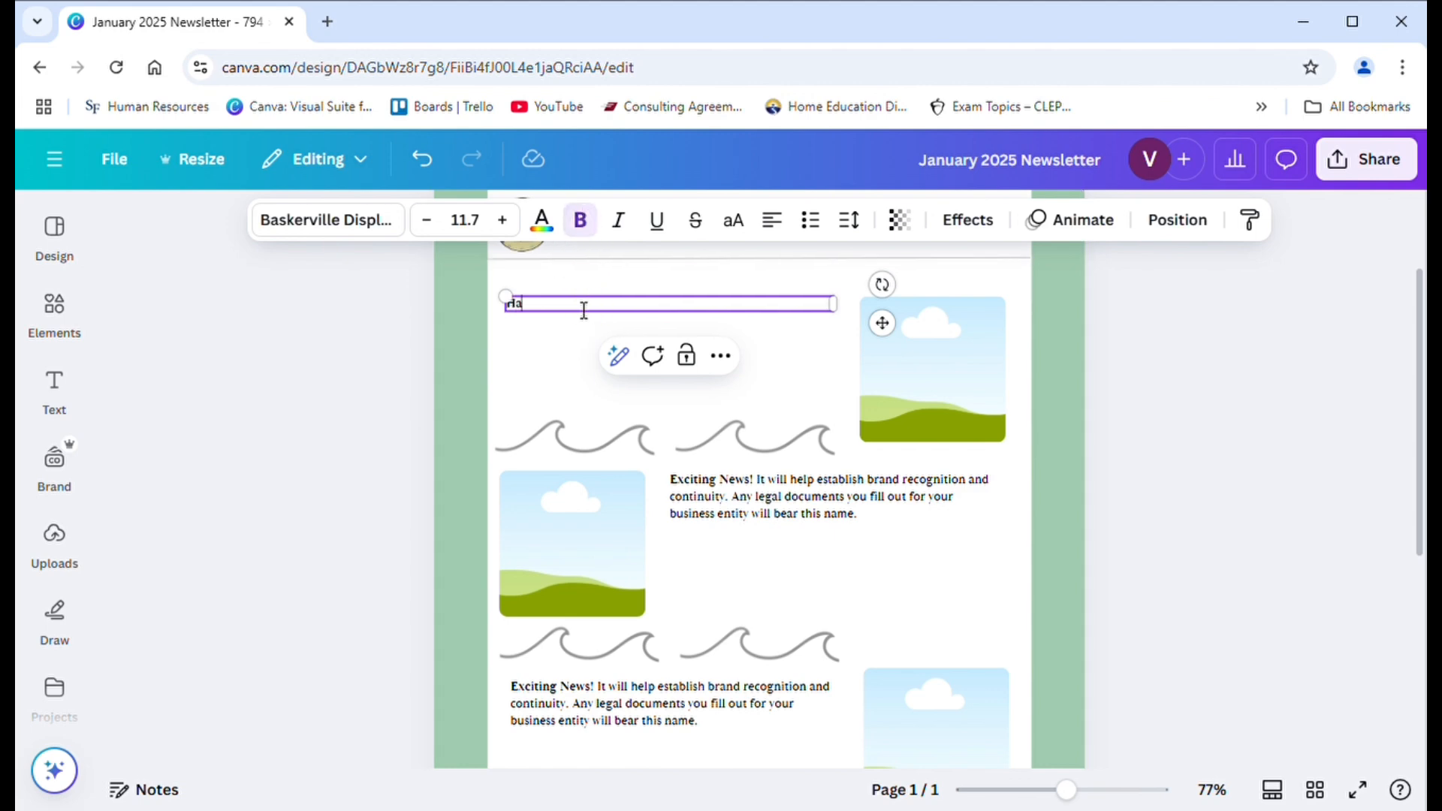
{"action": "type", "text": "ppy New Year!"}
{"action": "key", "text": "Return"}
- Begin the body text under the heading in non-bold type: "Phew! 2024 was a whirlwind of a year. With"
{"action": "left_click", "coordinate": [580, 220]}
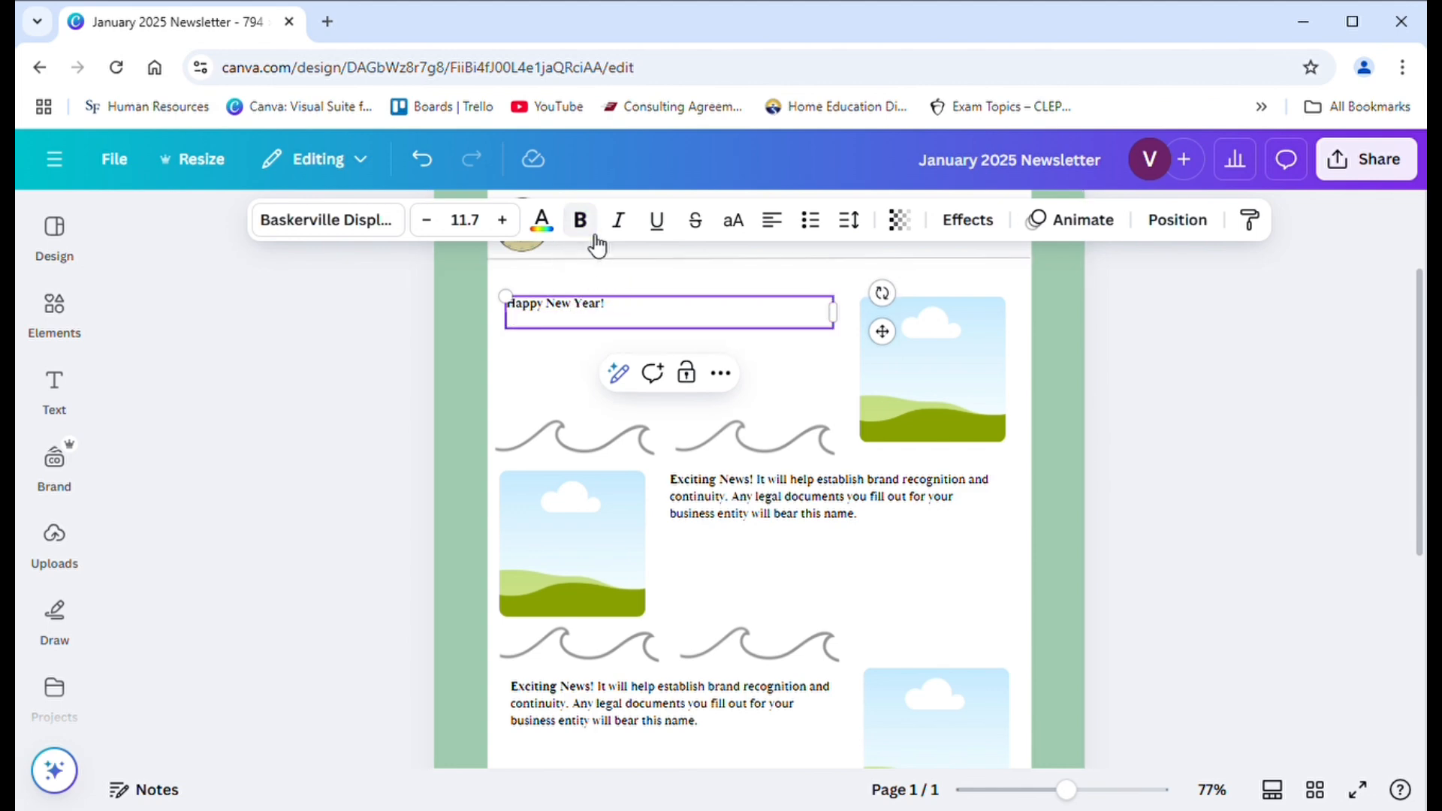
{"action": "type", "text": "Phew! 2024"}
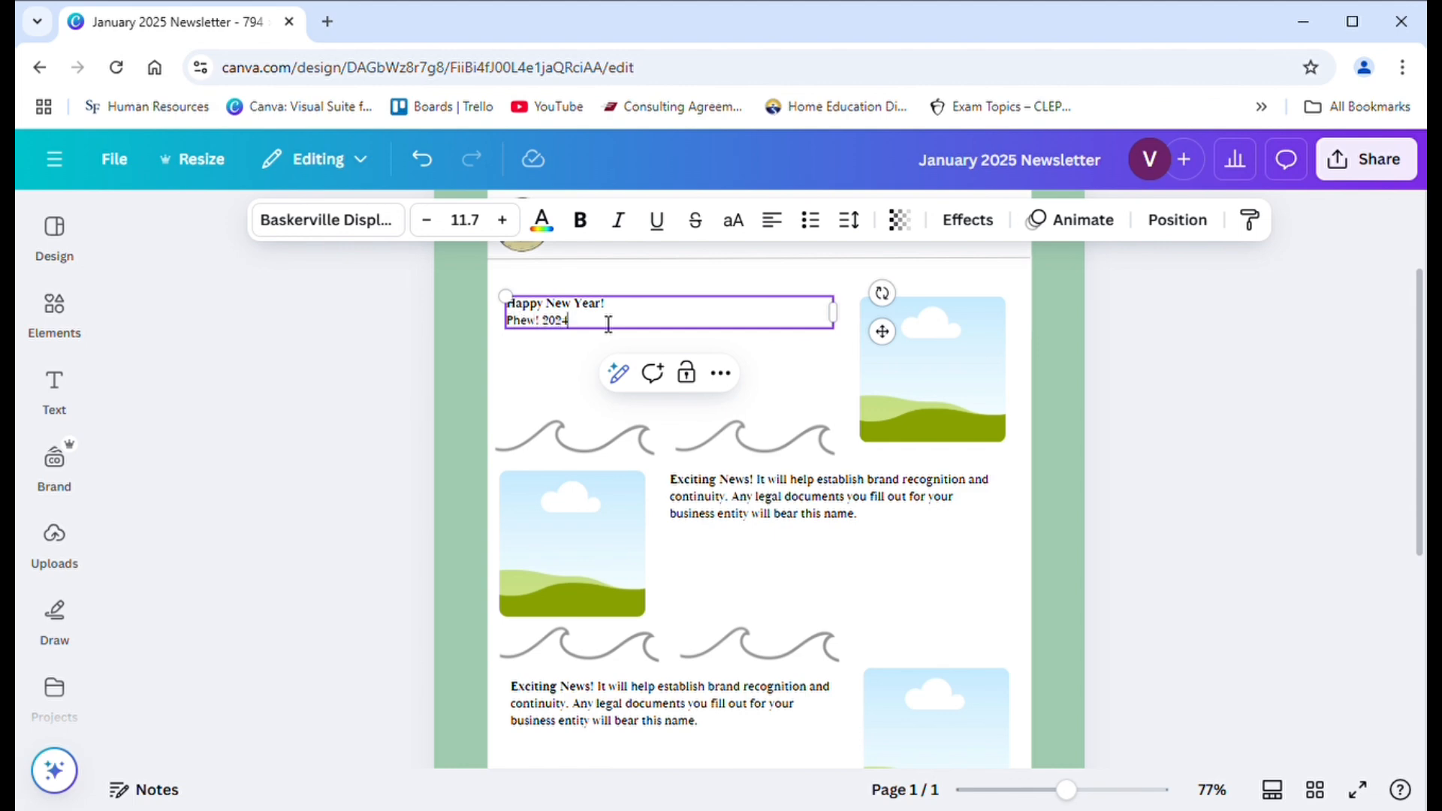
{"action": "type", "text": " was a whirlwind of a year. W"}
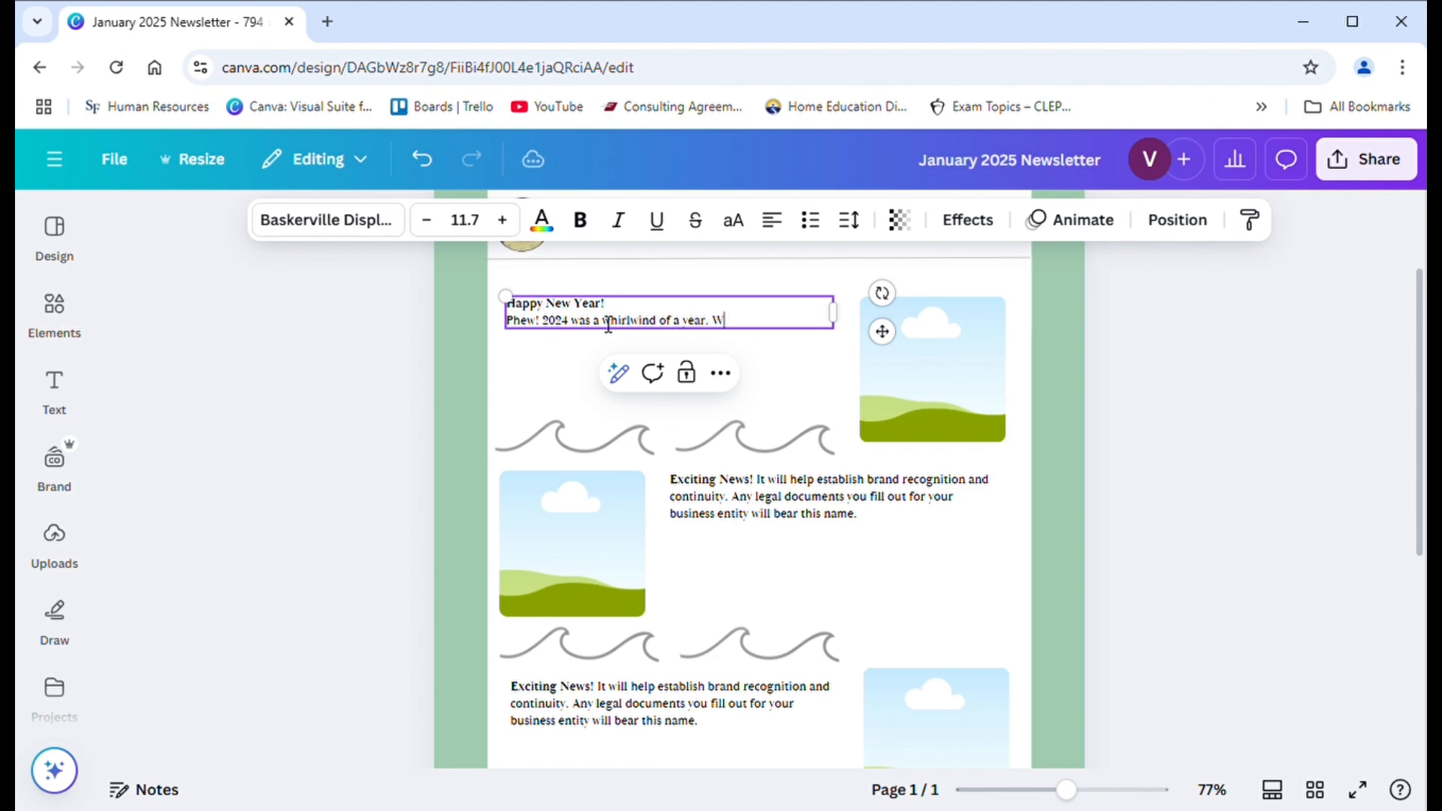
{"action": "type", "text": "ith an unexpected cross-"}
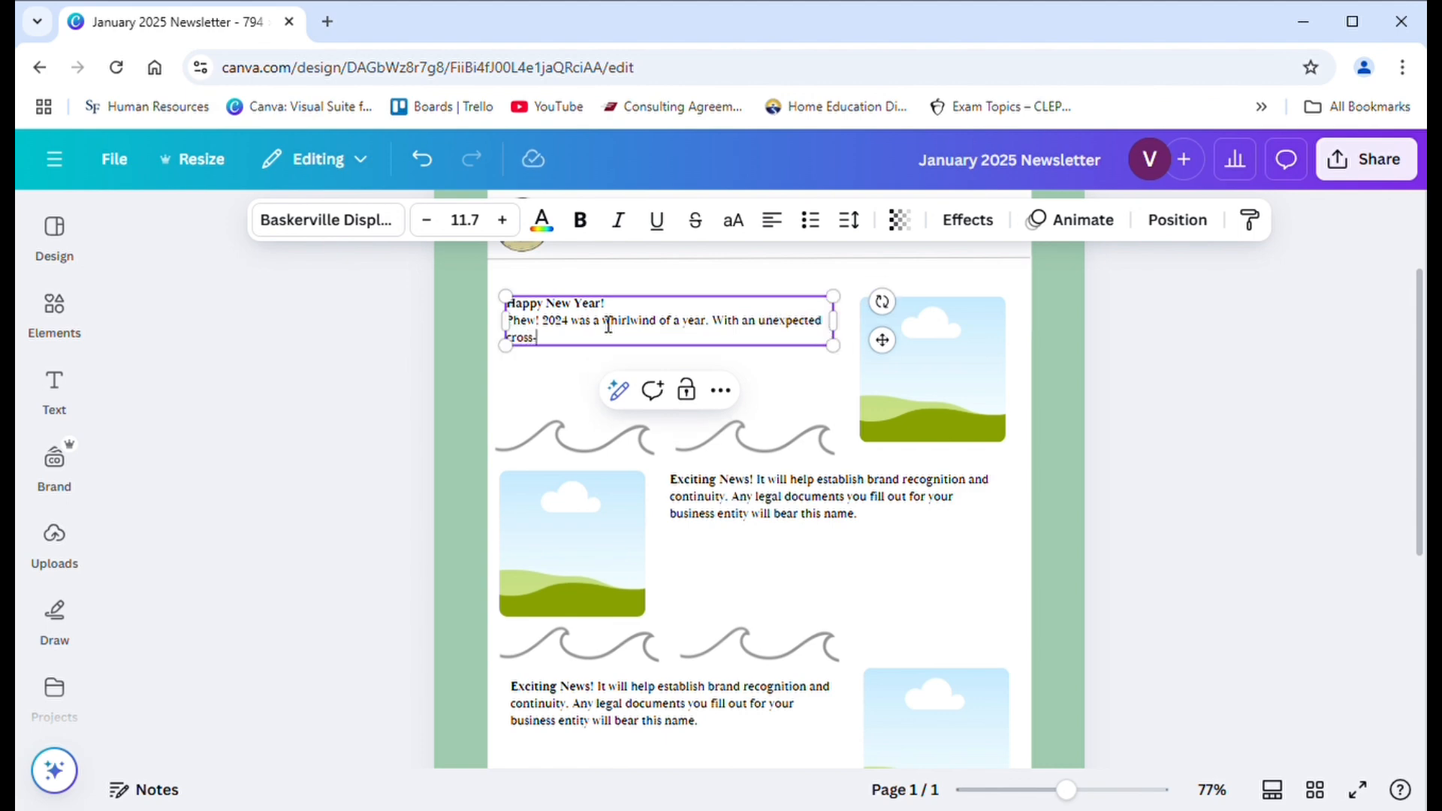
{"action": "type", "text": "country move to two family me"}
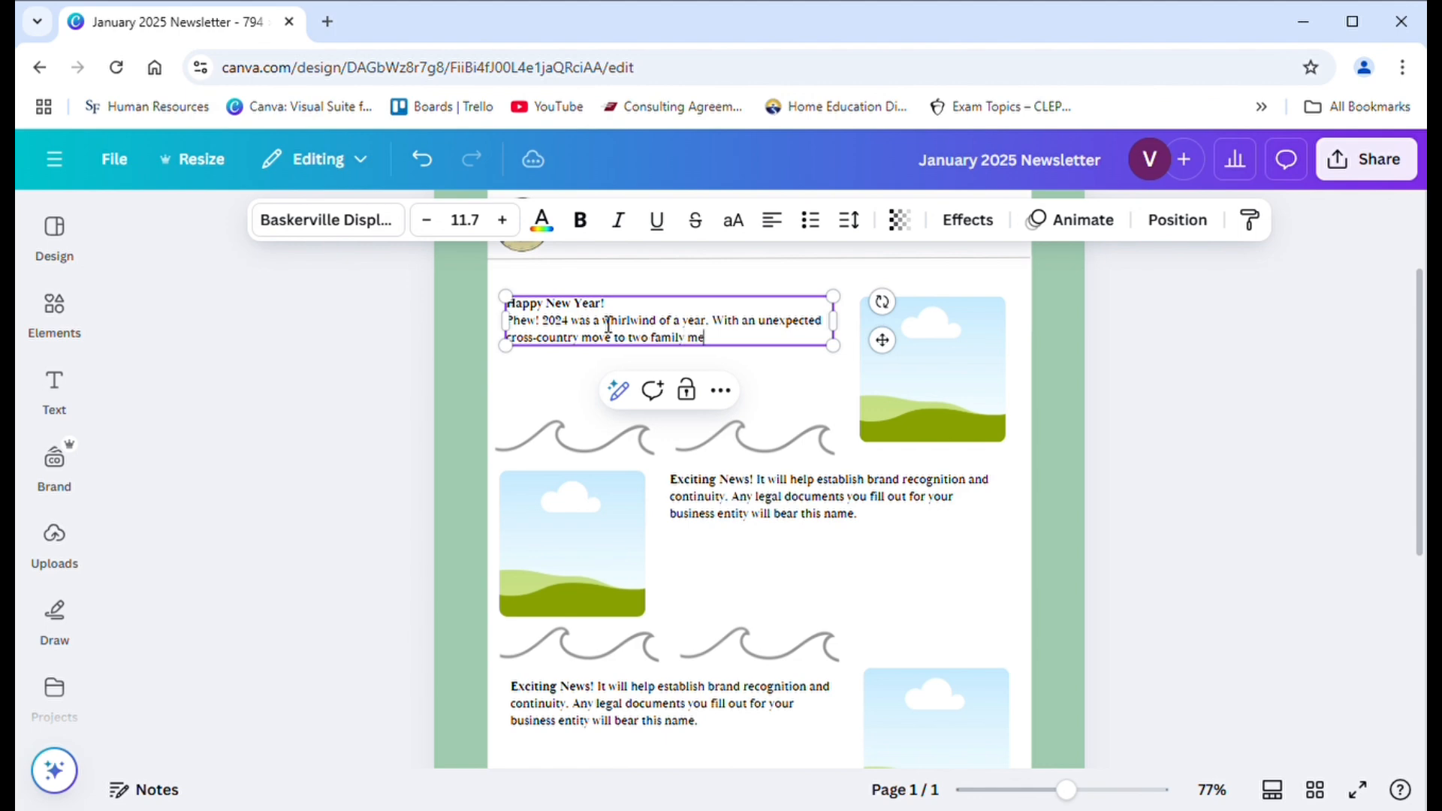
{"action": "type", "text": "mbers beingshospitalize"}
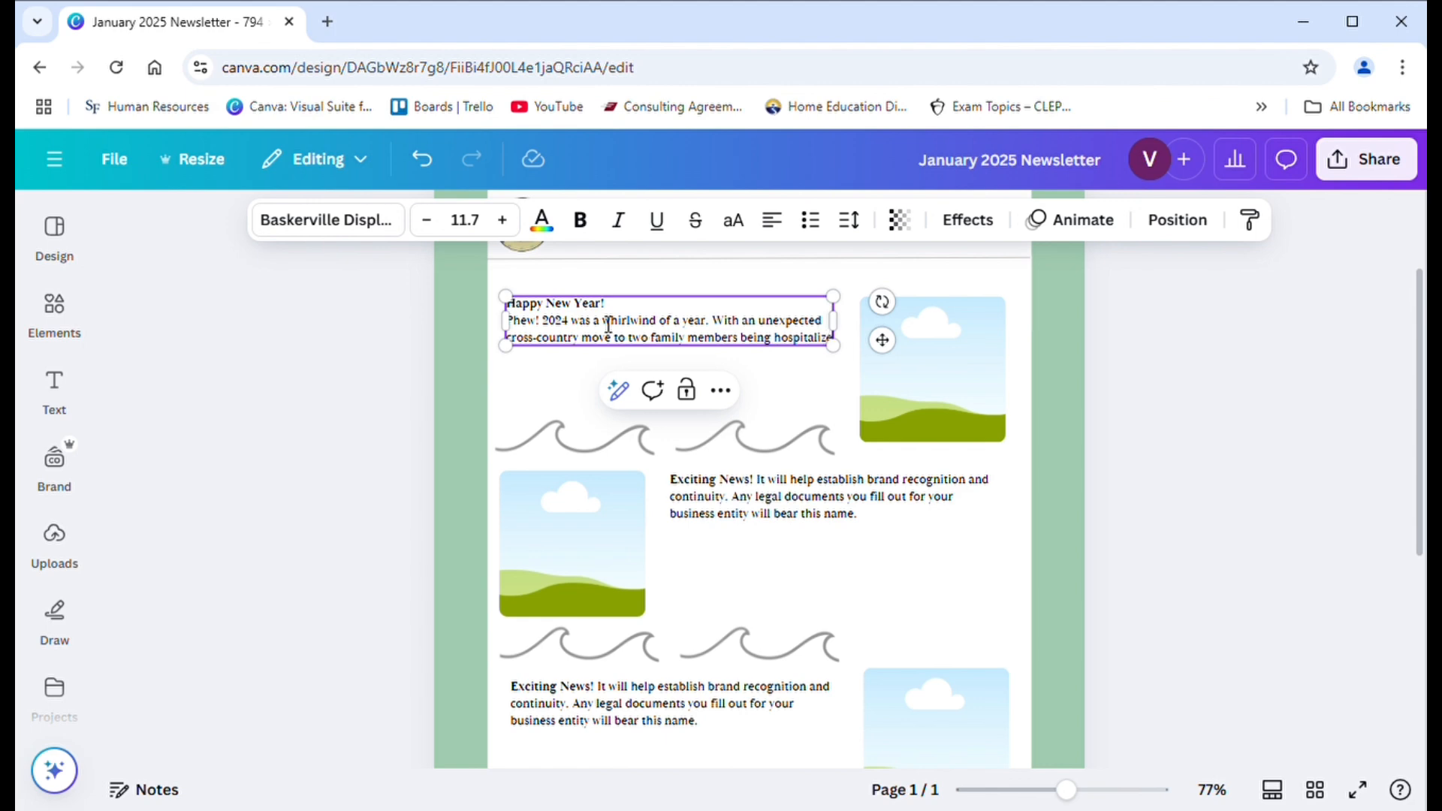
{"action": "type", "text": "d."}
{"action": "type", "text": " th"}
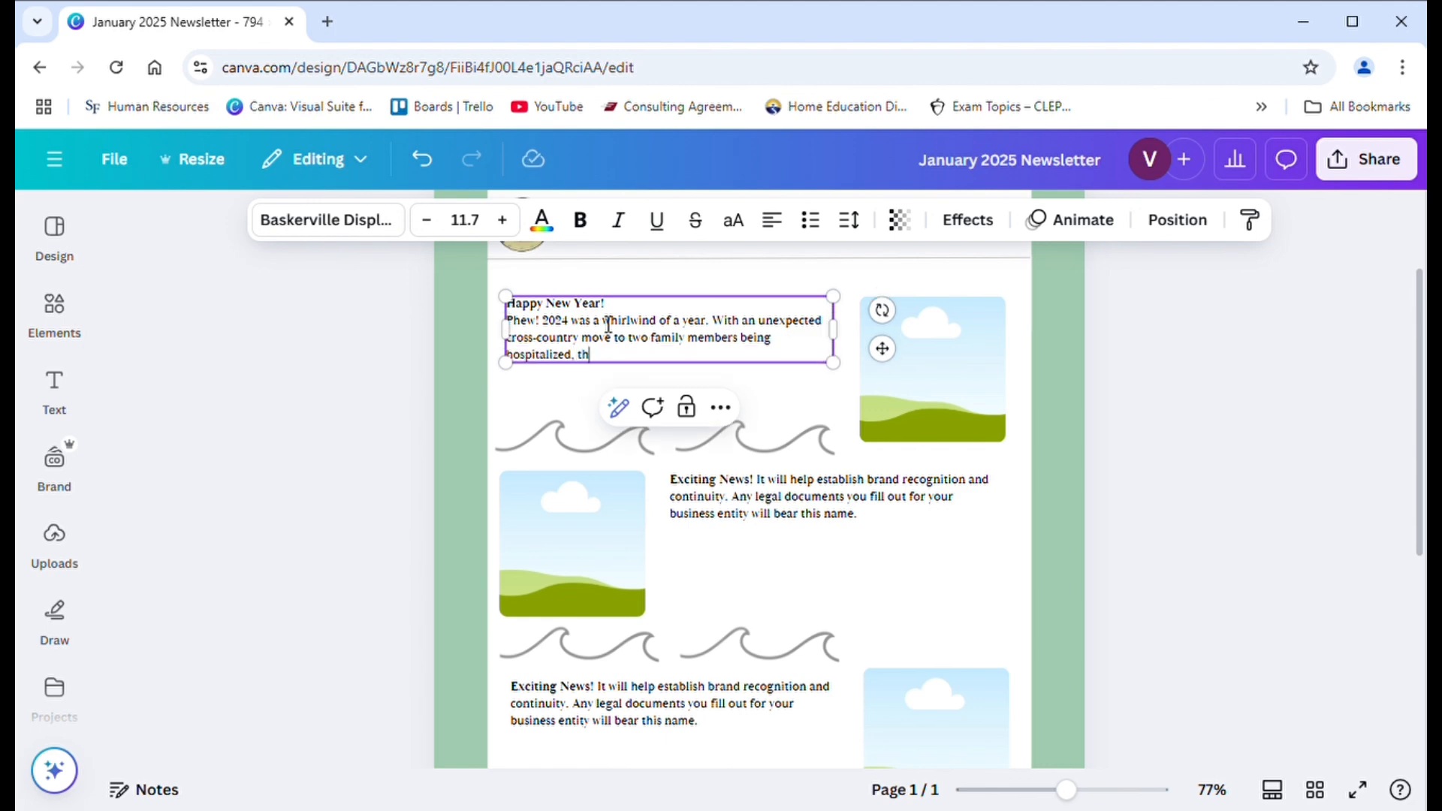
{"action": "type", "text": "ere was never a dull mome"}
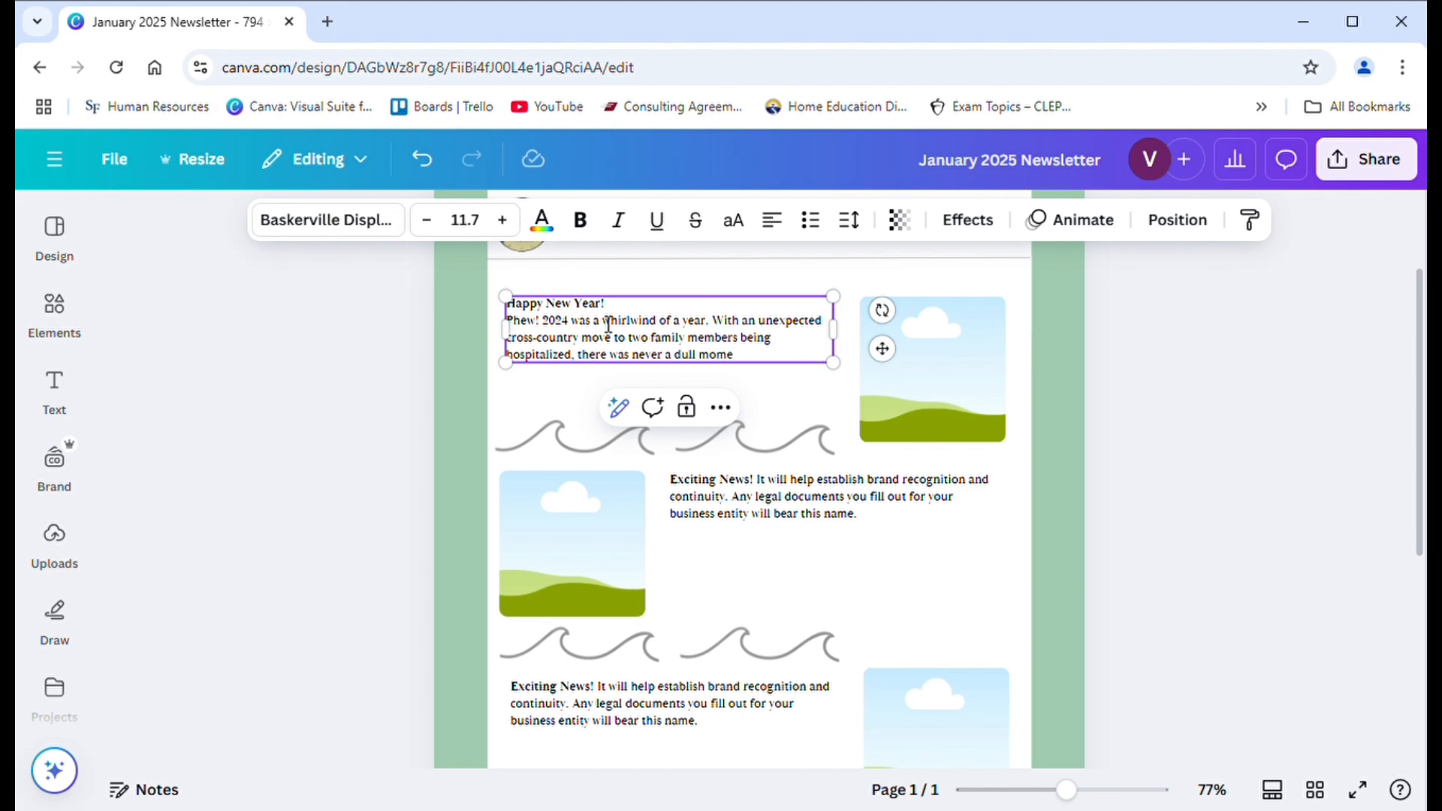
{"action": "type", "text": "nt. Thank"}
- Finish the sentence in the first article with "there was never a dull moment."
{"action": "key", "text": "BackSpace"}
{"action": "key", "text": "BackSpace"}
{"action": "key", "text": "BackSpace"}
- Add the sentence "I am grateful they are both on the road to recovery." and start a new line
{"action": "type", "text": "am grateful they ar"}
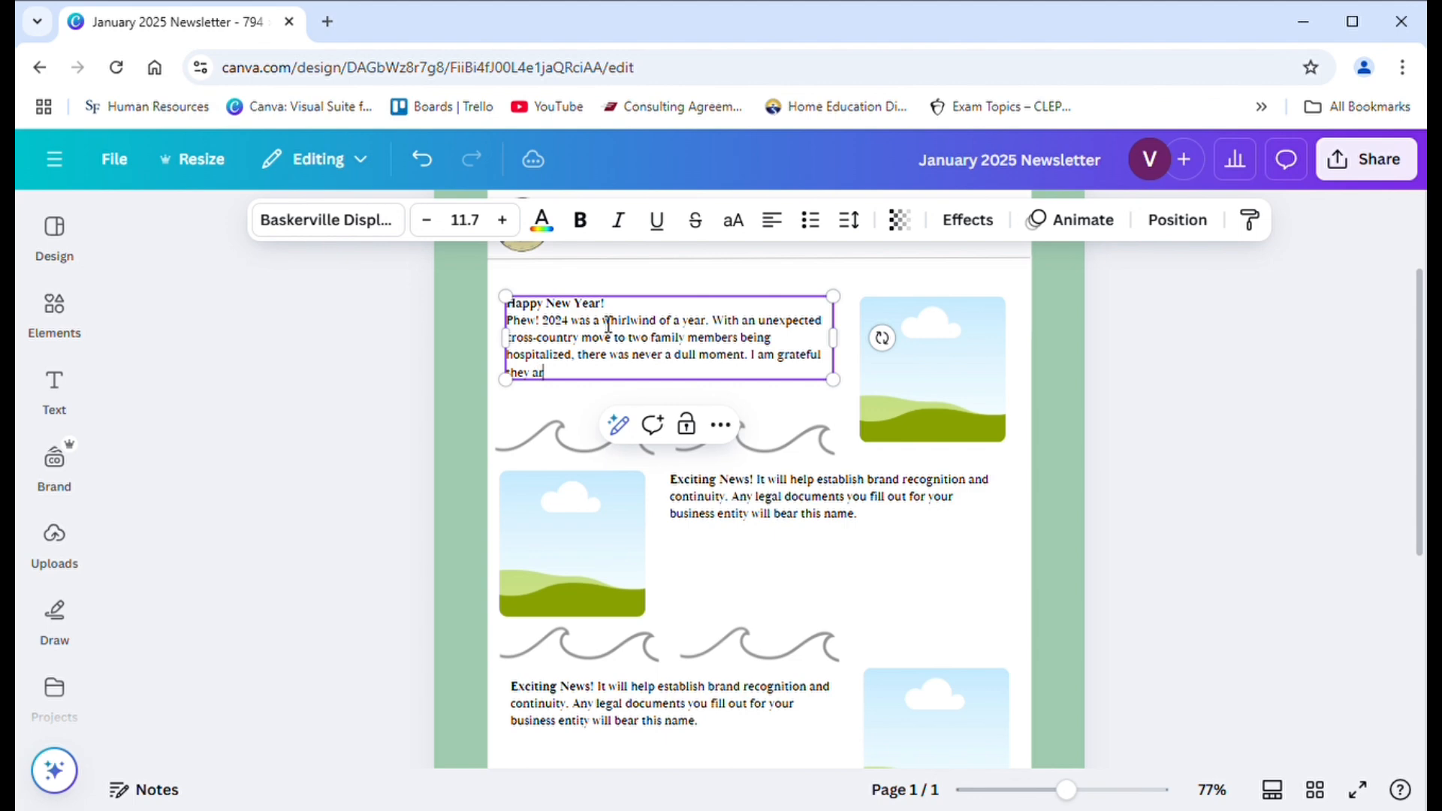
{"action": "type", "text": "e both on the road"}
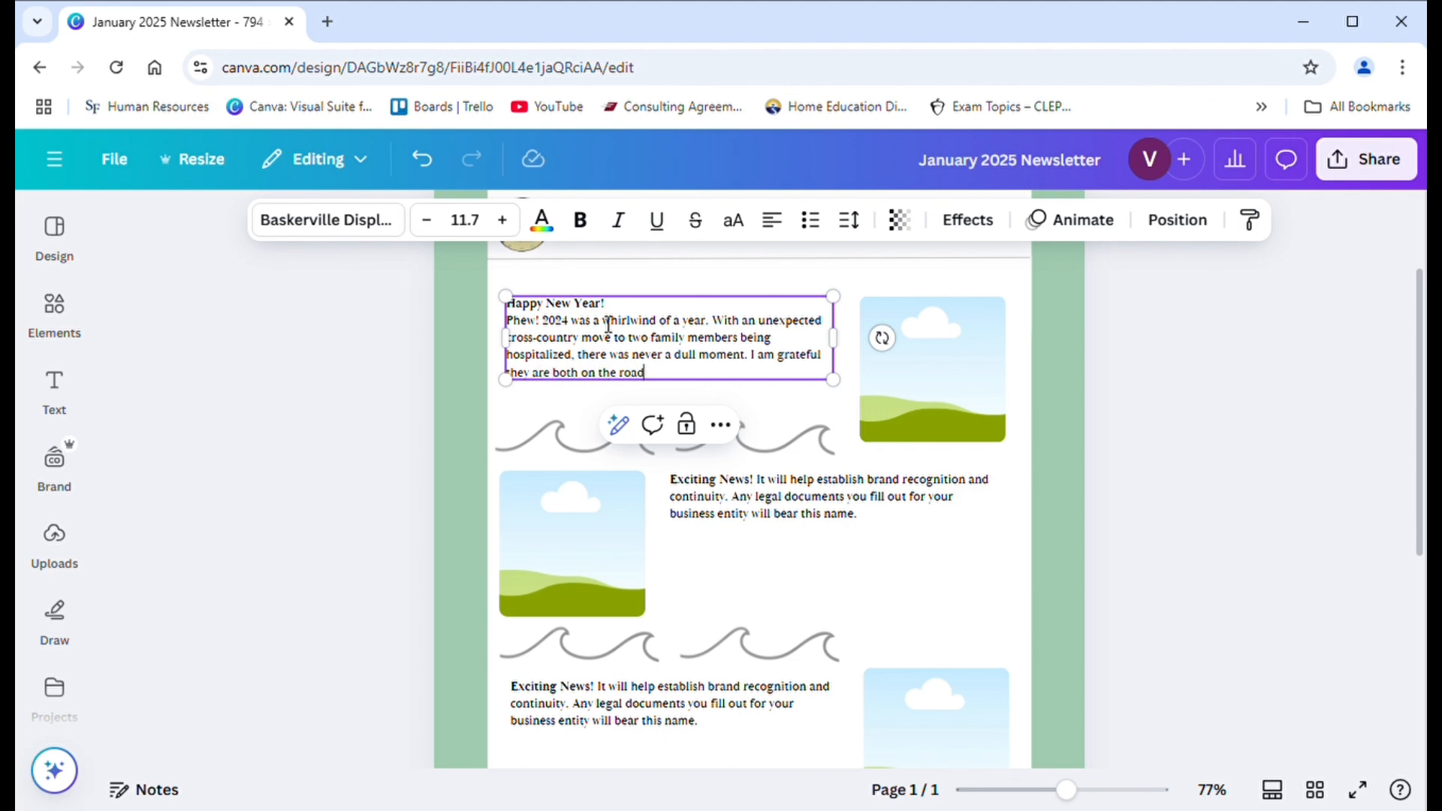
{"action": "type", "text": " r"}
{"action": "key", "text": "BackSpace"}
{"action": "type", "text": "to"}
{"action": "type", "text": " reco"}
{"action": "type", "text": "verin"}
{"action": "key", "text": "BackSpace"}
{"action": "key", "text": "BackSpace"}
{"action": "key", "text": "BackSpace"}
{"action": "key", "text": "Return"}
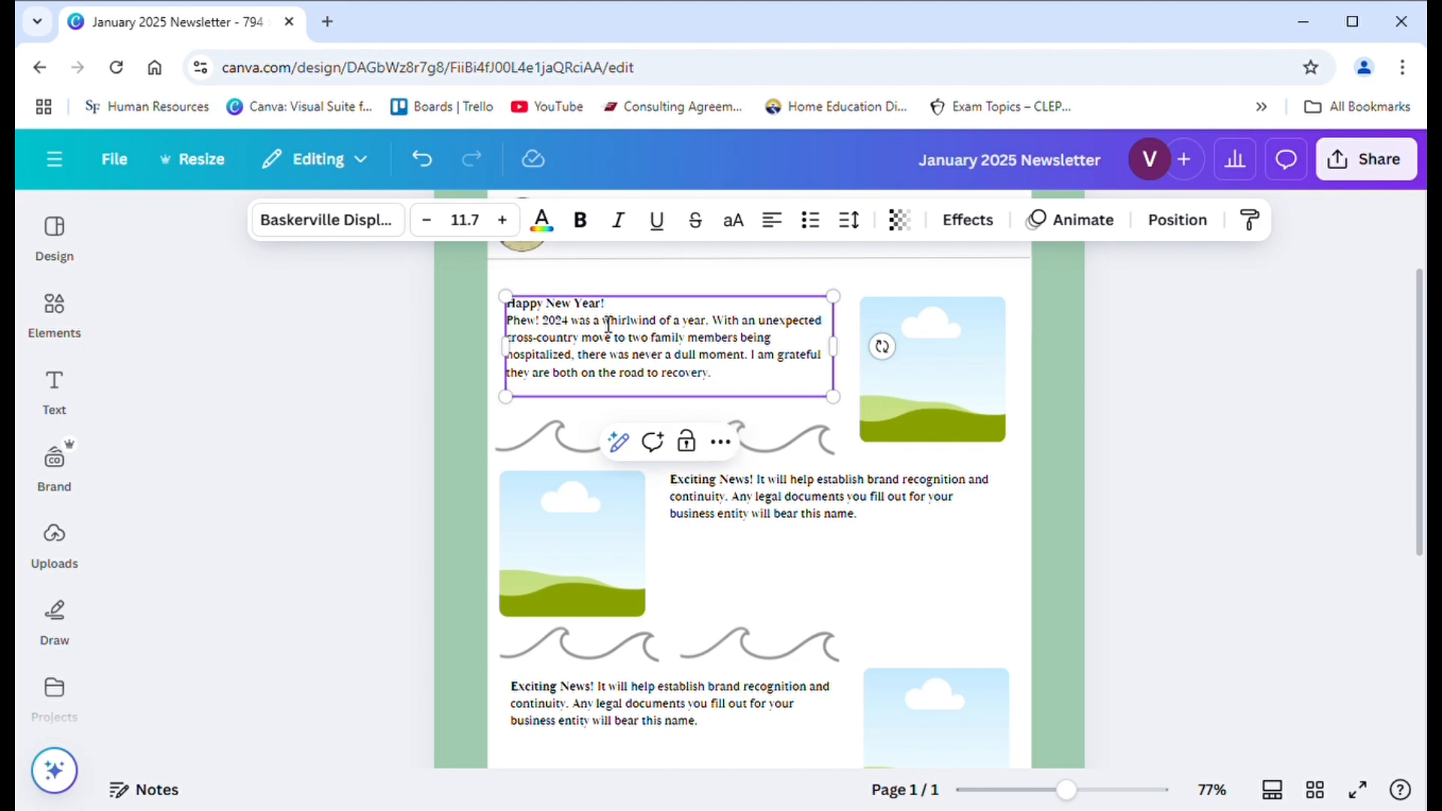
- Close the first article with the line "Thank you for being part of the Crafty Oasis community!"
{"action": "type", "text": "Thank"}
{"action": "type", "text": " you"}
{"action": "type", "text": " for ebing"}
{"action": "key", "text": "BackSpace"}
{"action": "key", "text": "BackSpace"}
{"action": "key", "text": "BackSpace"}
{"action": "type", "text": "being part of the"}
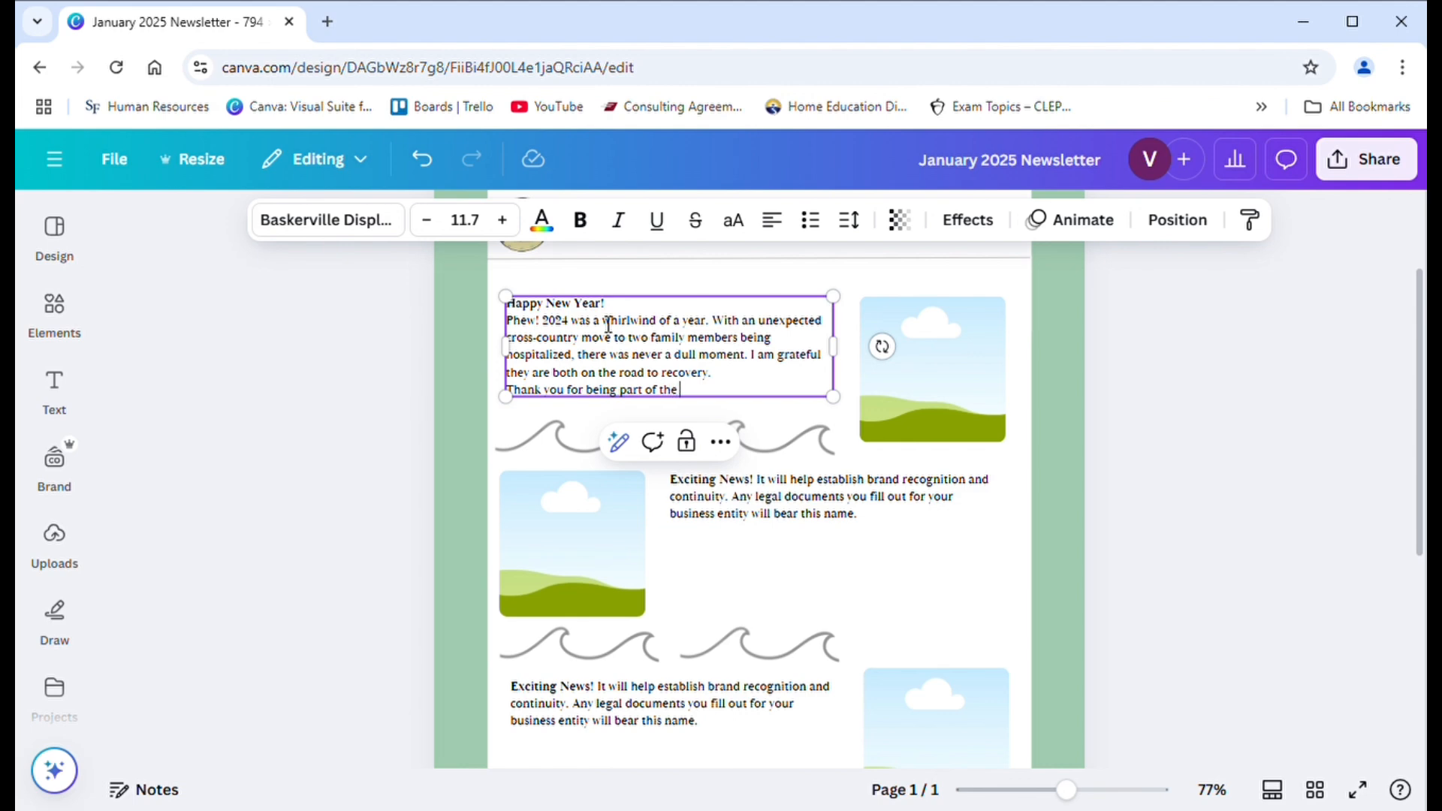
{"action": "type", "text": " Crafty Oasis community"}
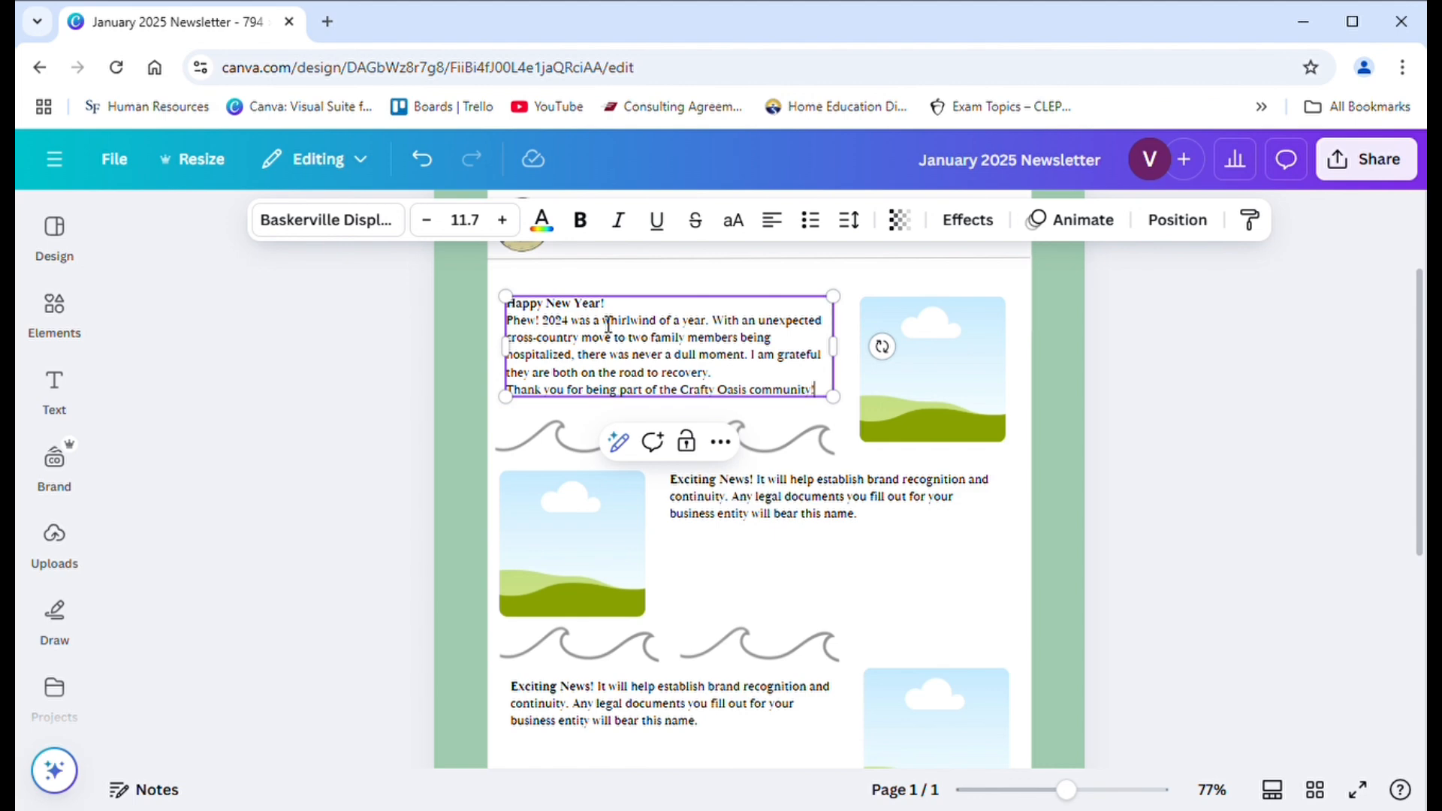
- Search the elements library for "fireworks" and show all matching photos
{"action": "left_click", "coordinate": [918, 417]}
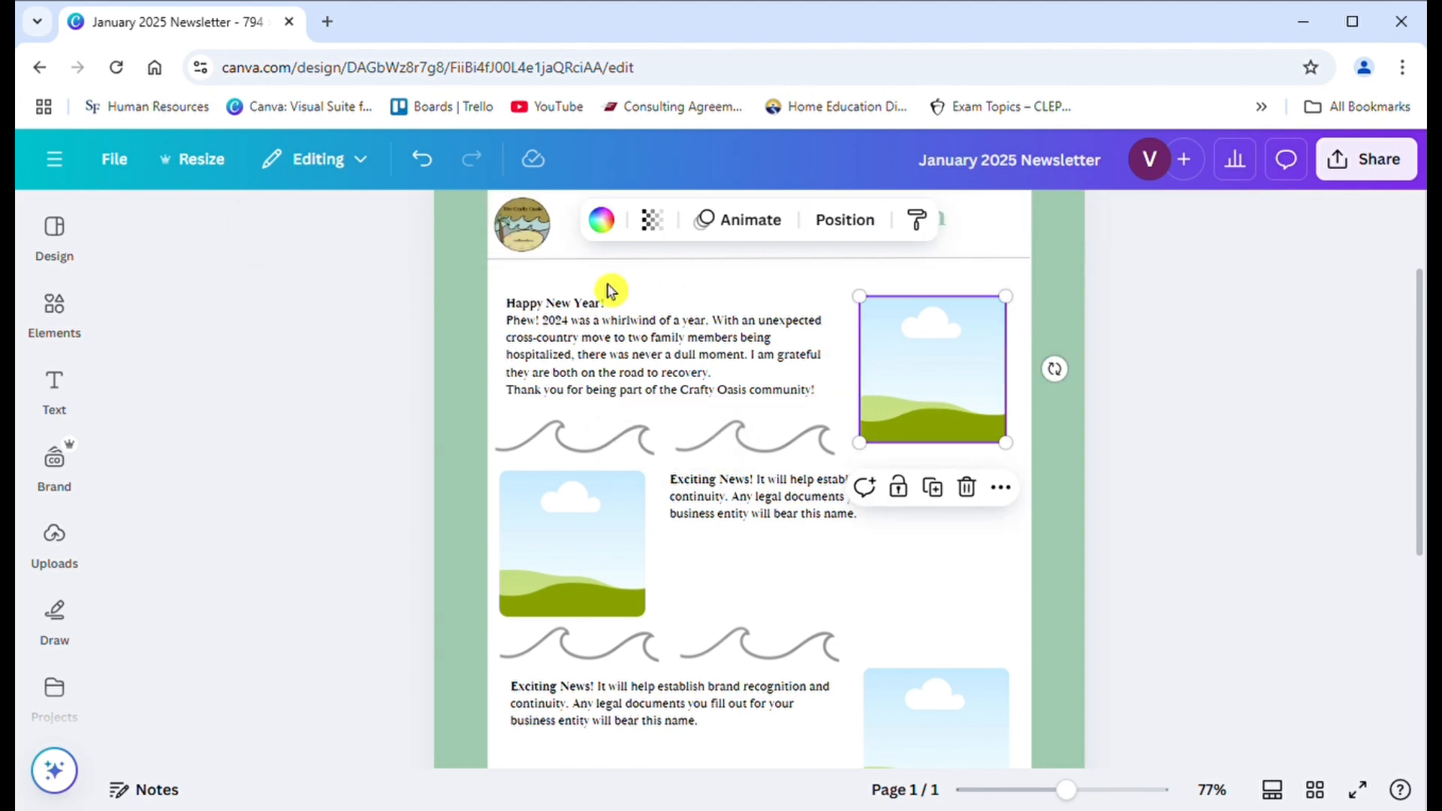
{"action": "left_click", "coordinate": [59, 311]}
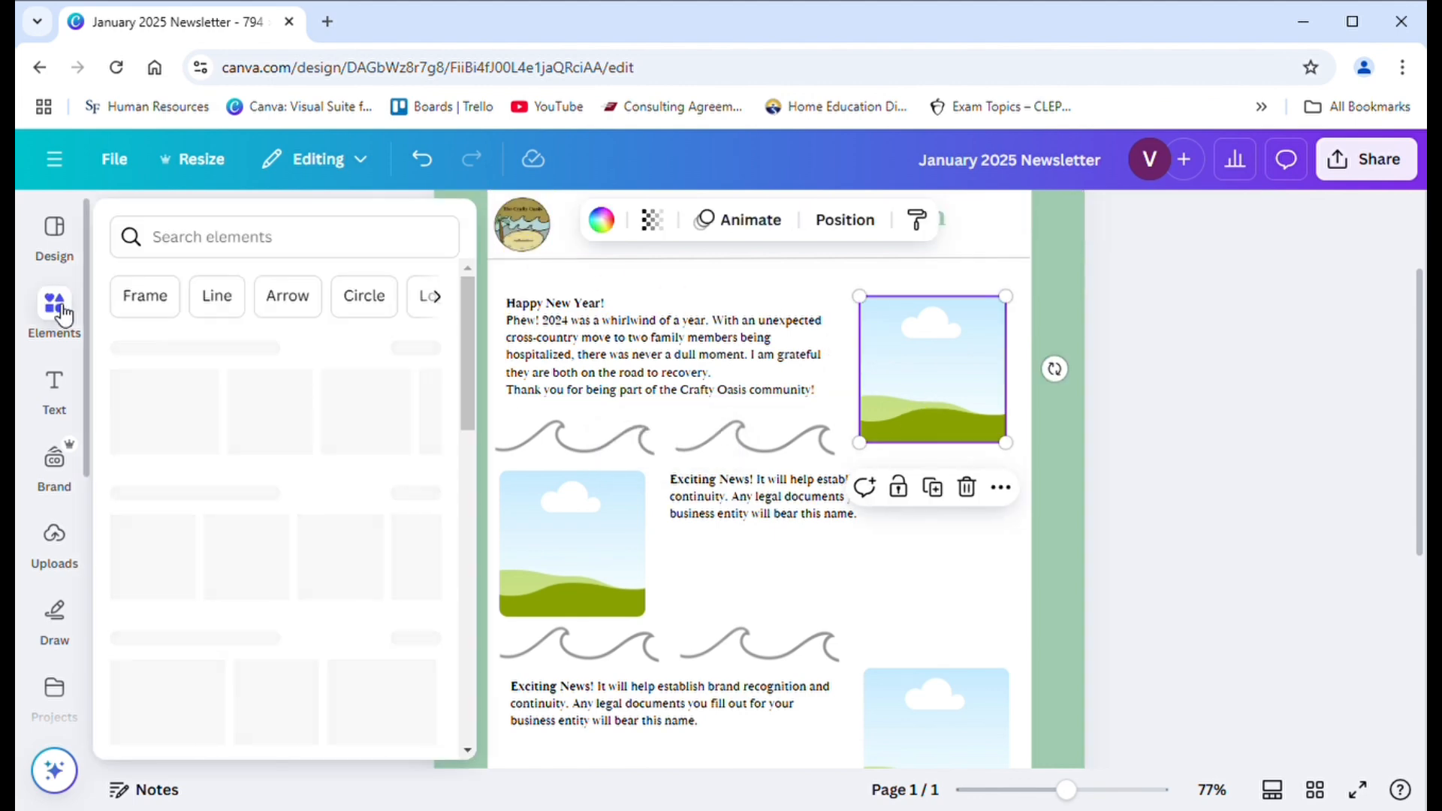
{"action": "left_click", "coordinate": [236, 232]}
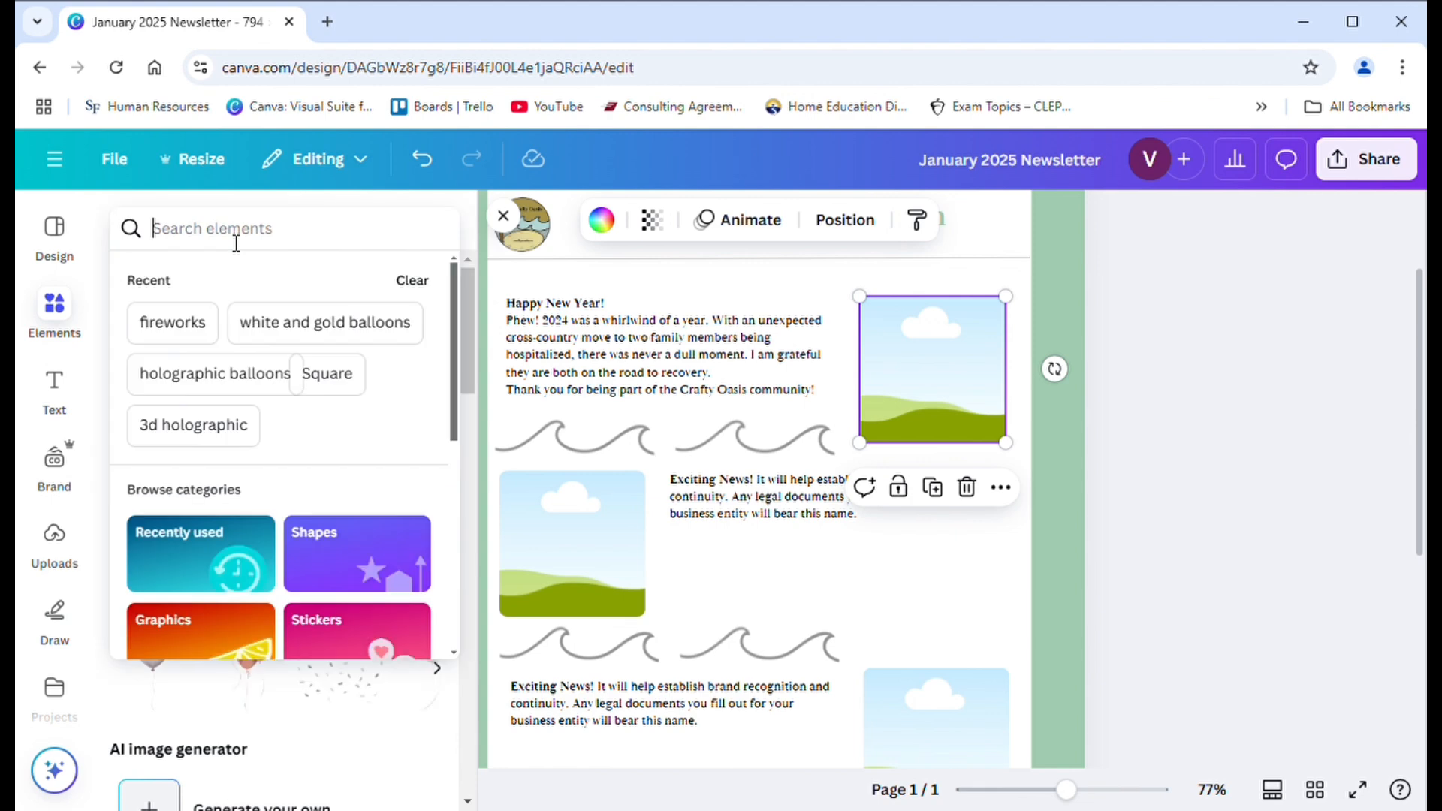
{"action": "type", "text": "firewo"}
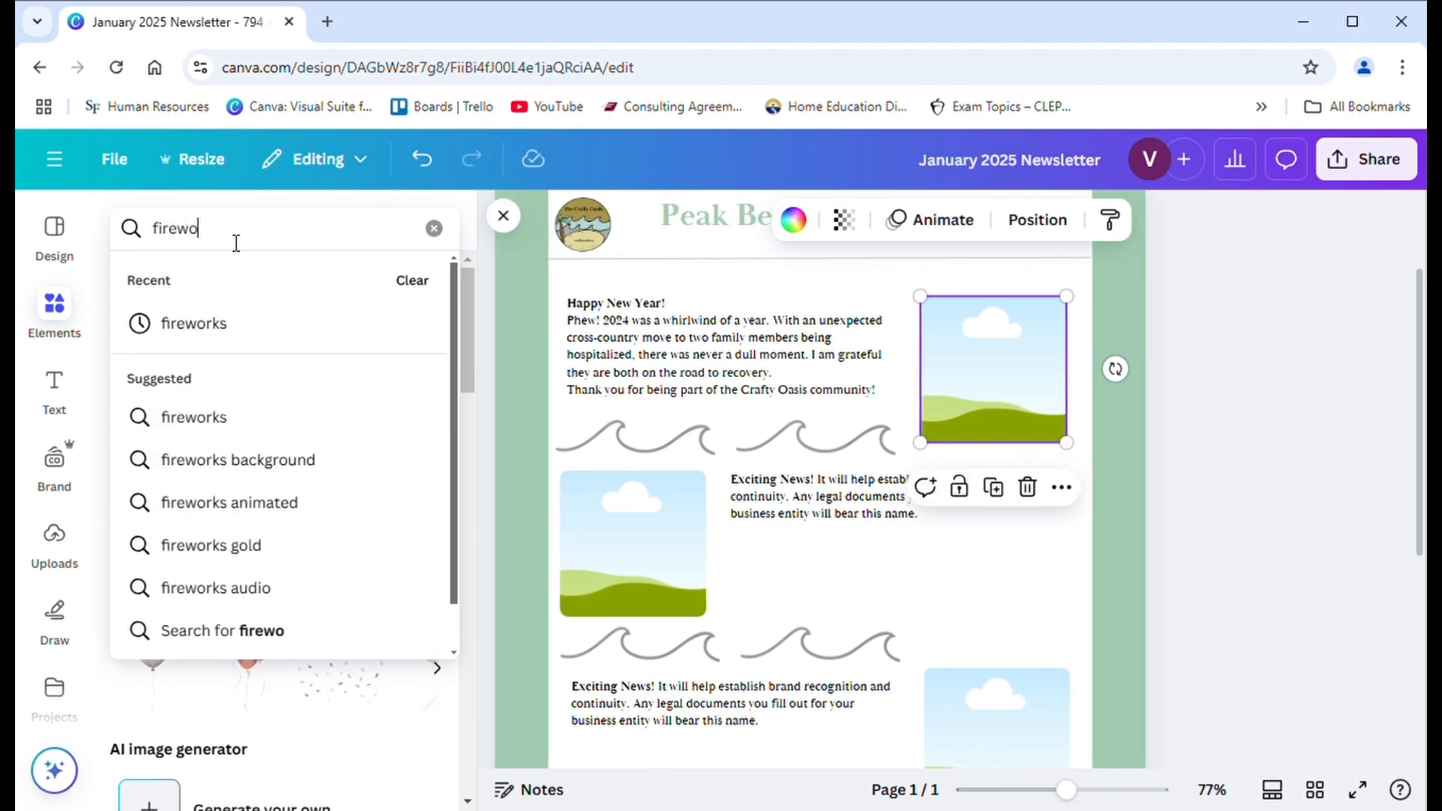
{"action": "type", "text": "rks"}
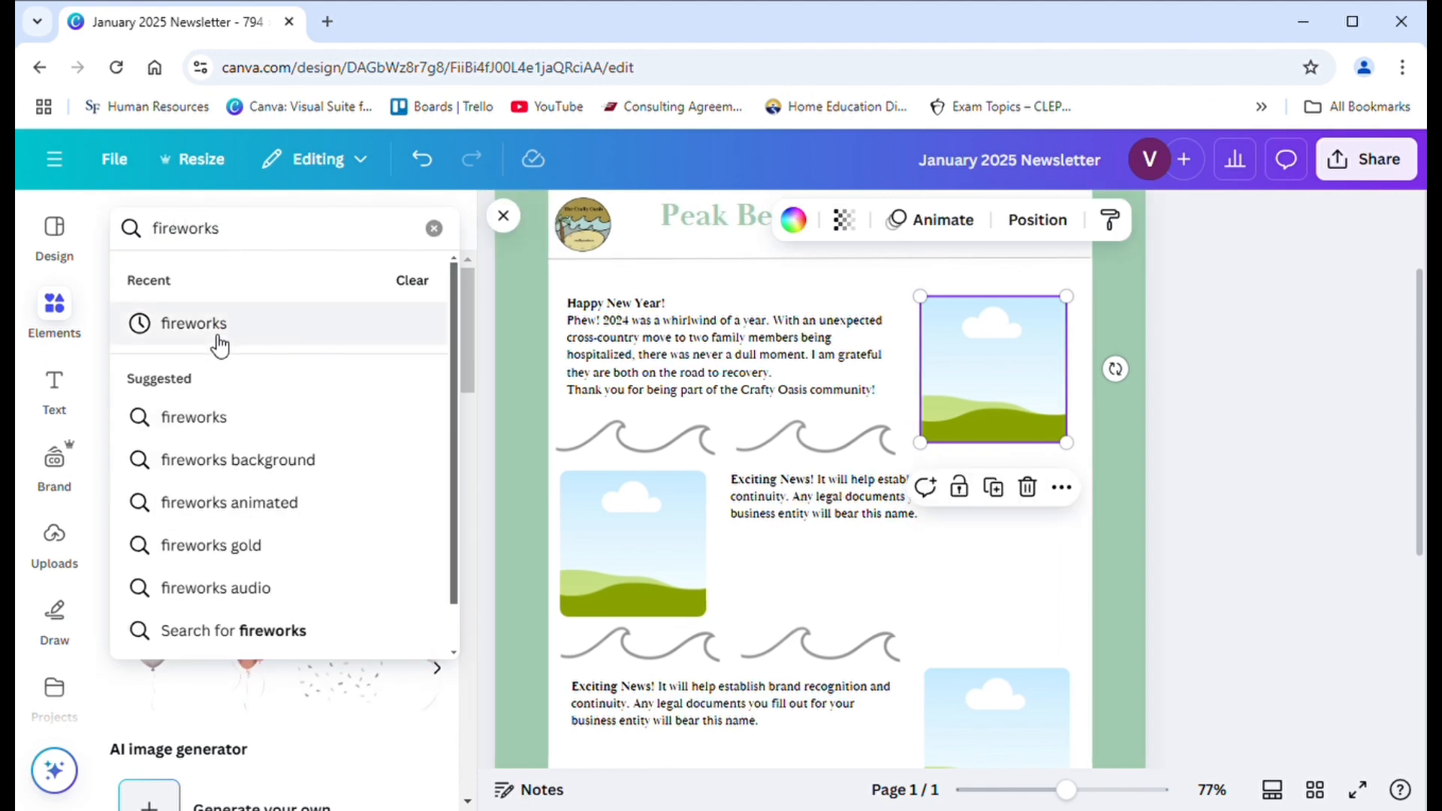
{"action": "left_click", "coordinate": [218, 338]}
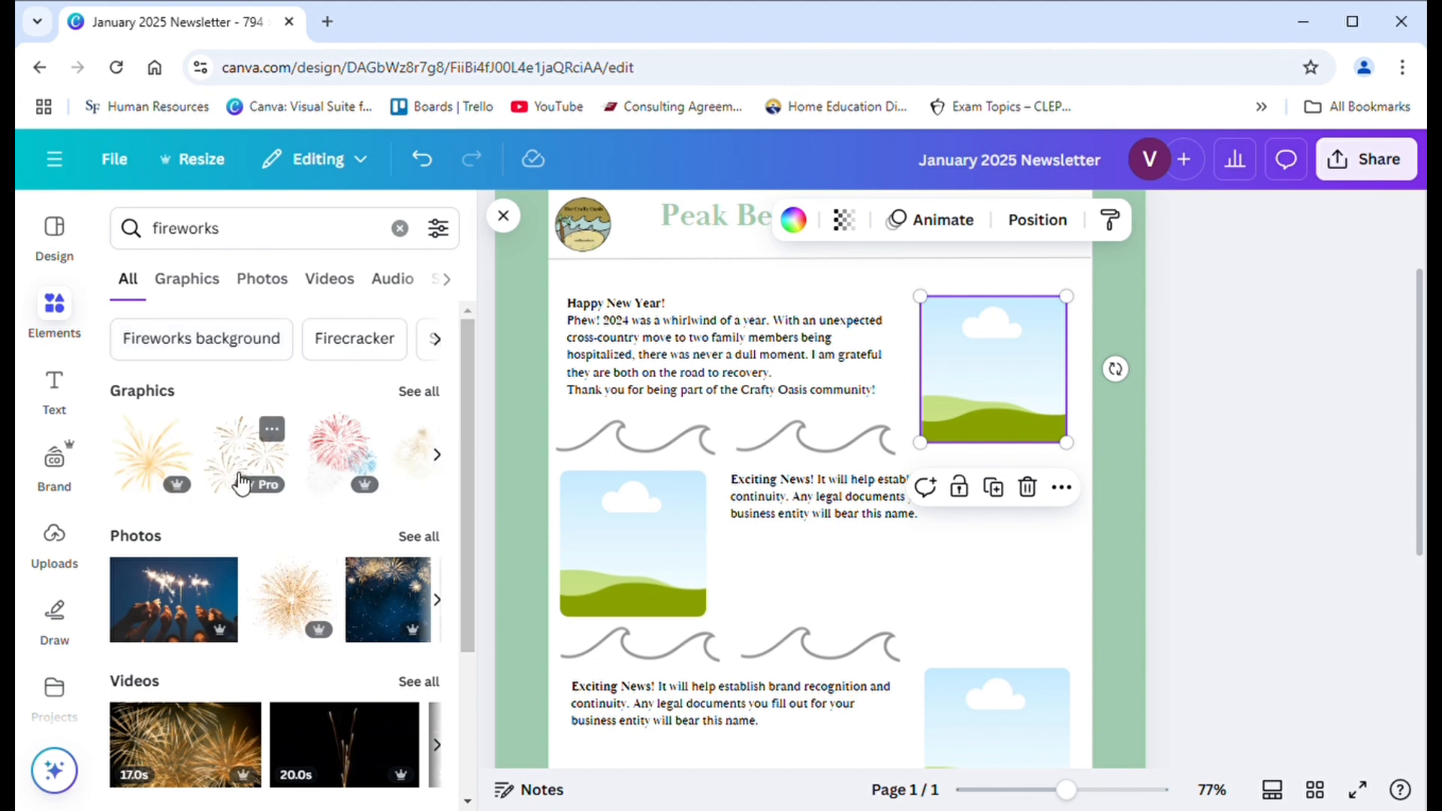
{"action": "left_click", "coordinate": [418, 536]}
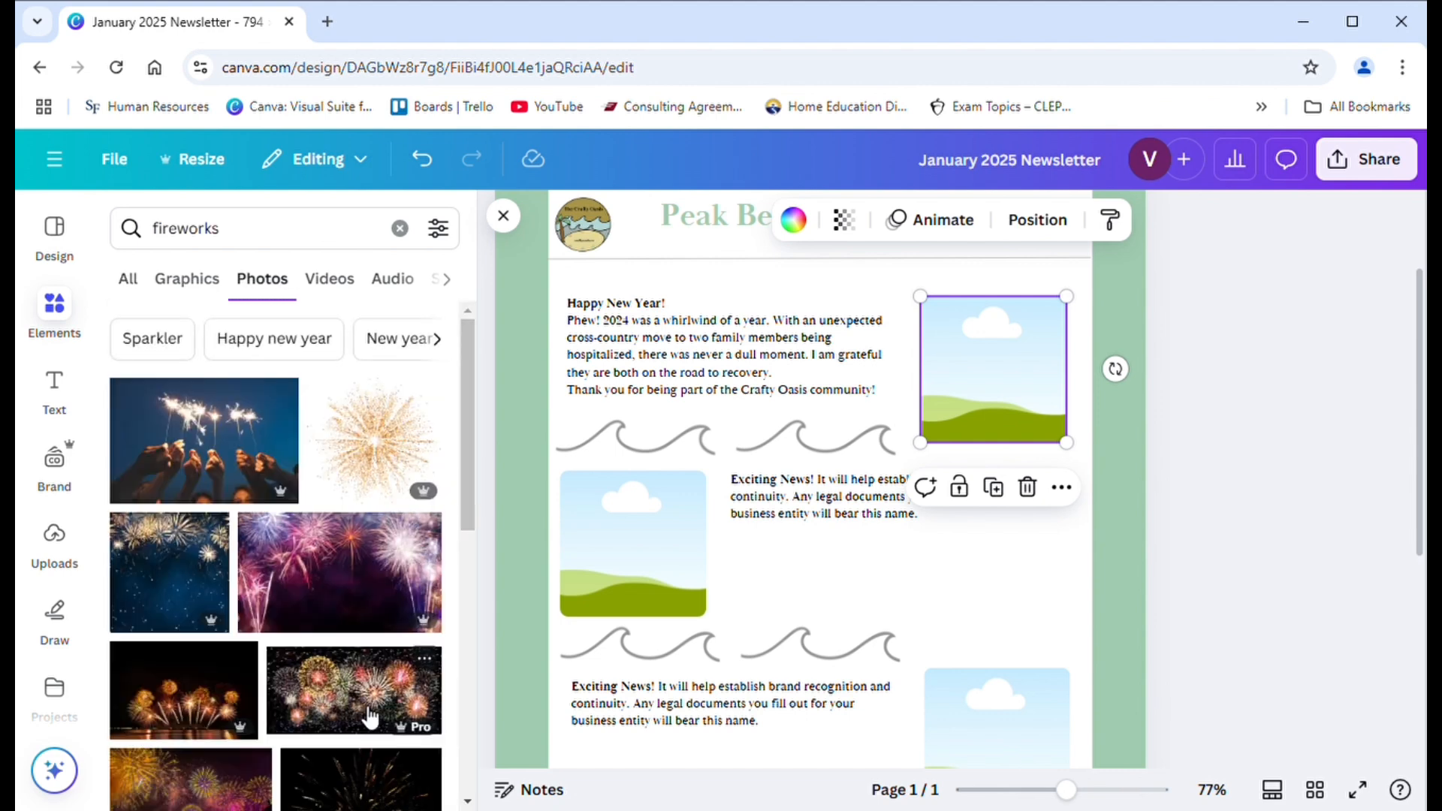
- Fill the picture frame beside the Happy New Year article with the photo of multicoloured firework bursts on black
{"action": "left_click", "coordinate": [370, 719]}
{"action": "left_click_drag", "start_coordinate": [692, 654], "coordinate": [845, 448]}
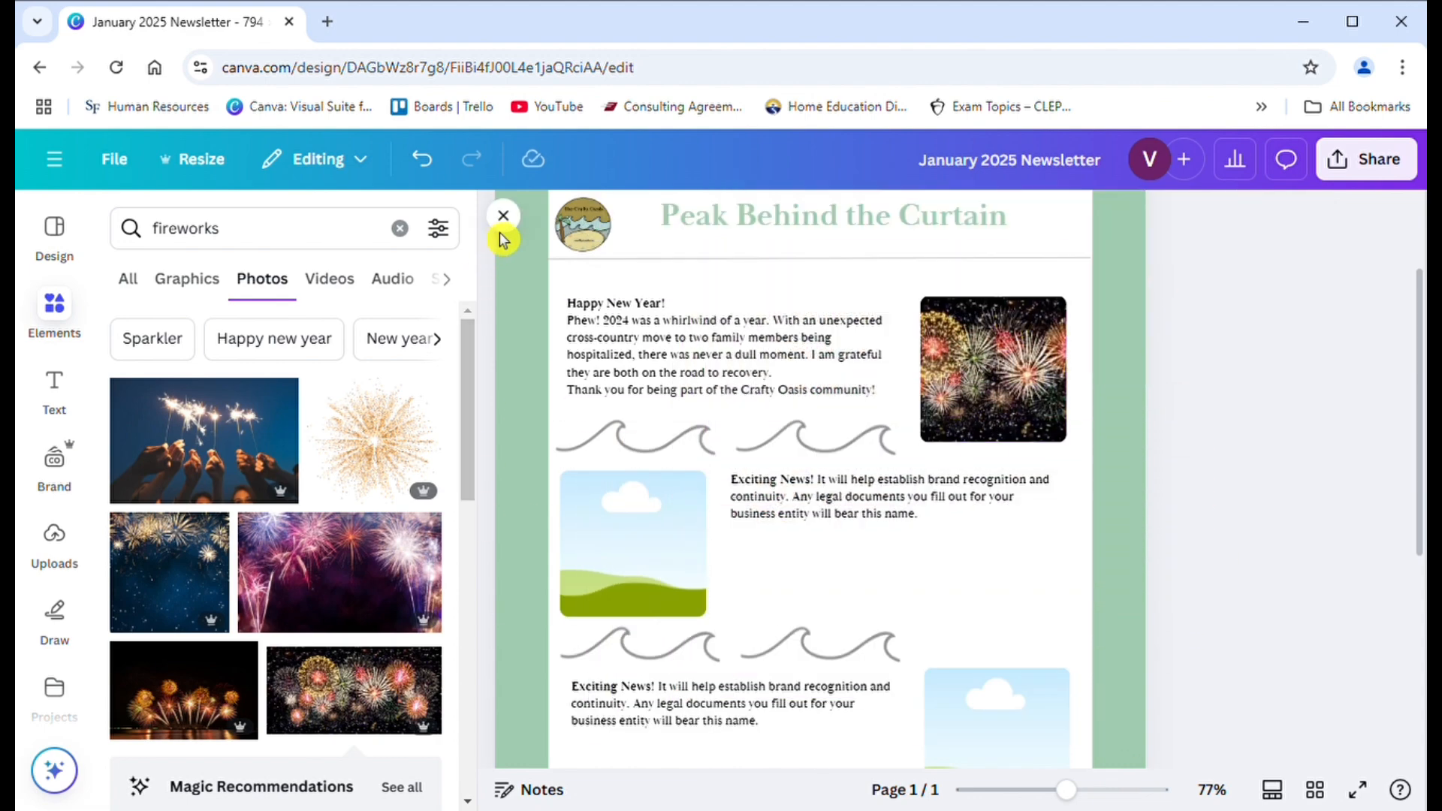
{"action": "left_click", "coordinate": [503, 217]}
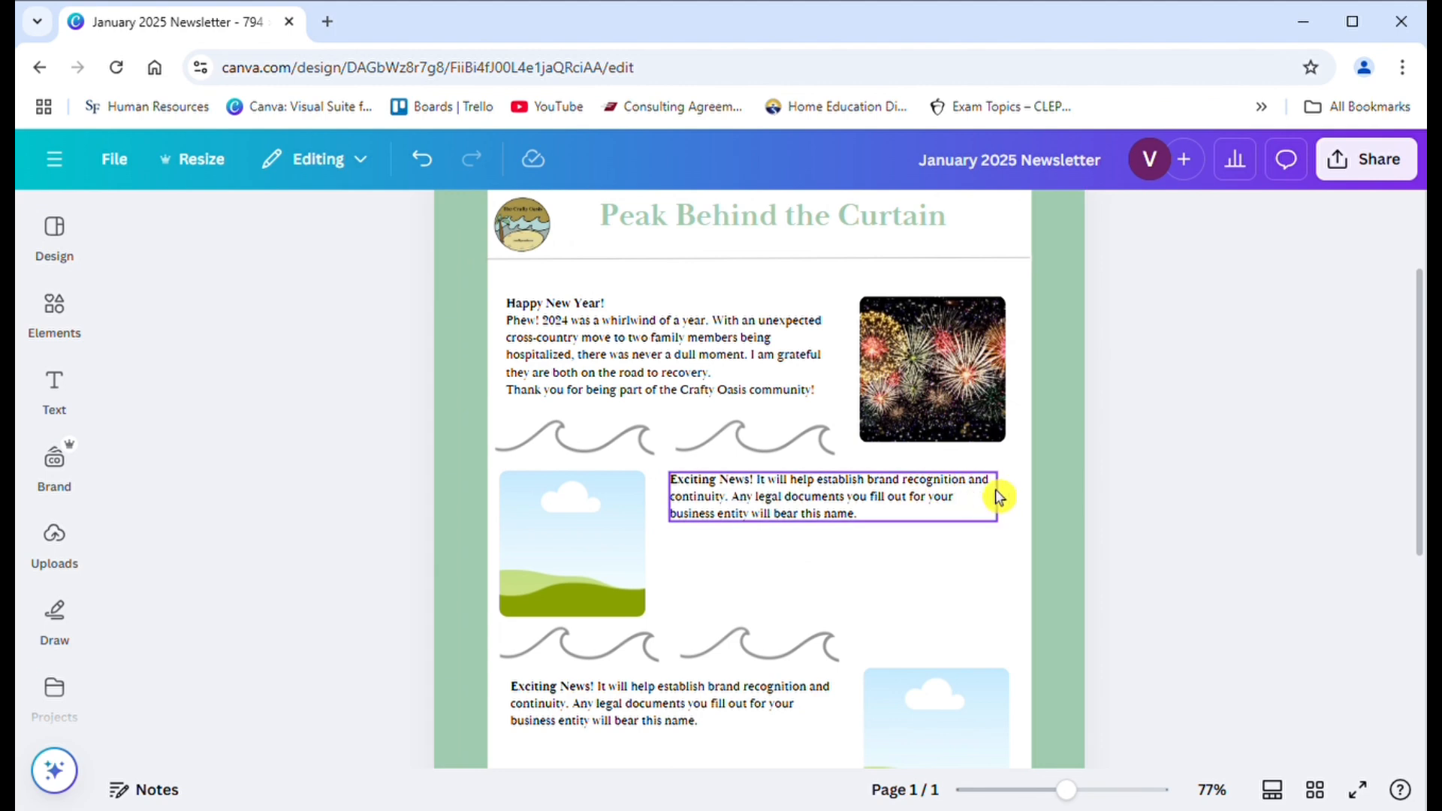
- Clear the placeholder text from the second article's text box
{"action": "double_click", "coordinate": [879, 520]}
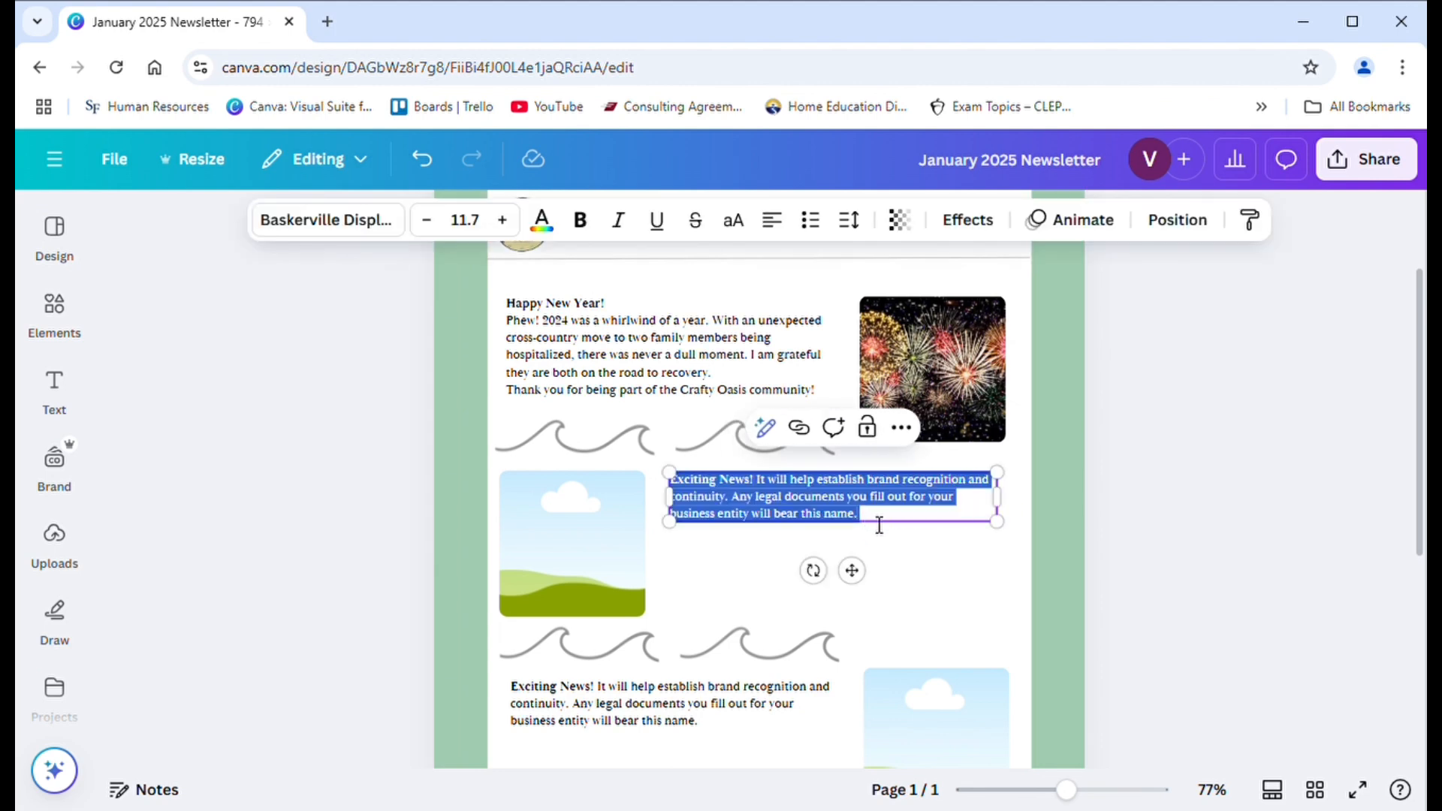
{"action": "left_click", "coordinate": [879, 526]}
{"action": "left_click_drag", "start_coordinate": [879, 525], "coordinate": [682, 494]}
{"action": "key", "text": "BackSpace"}
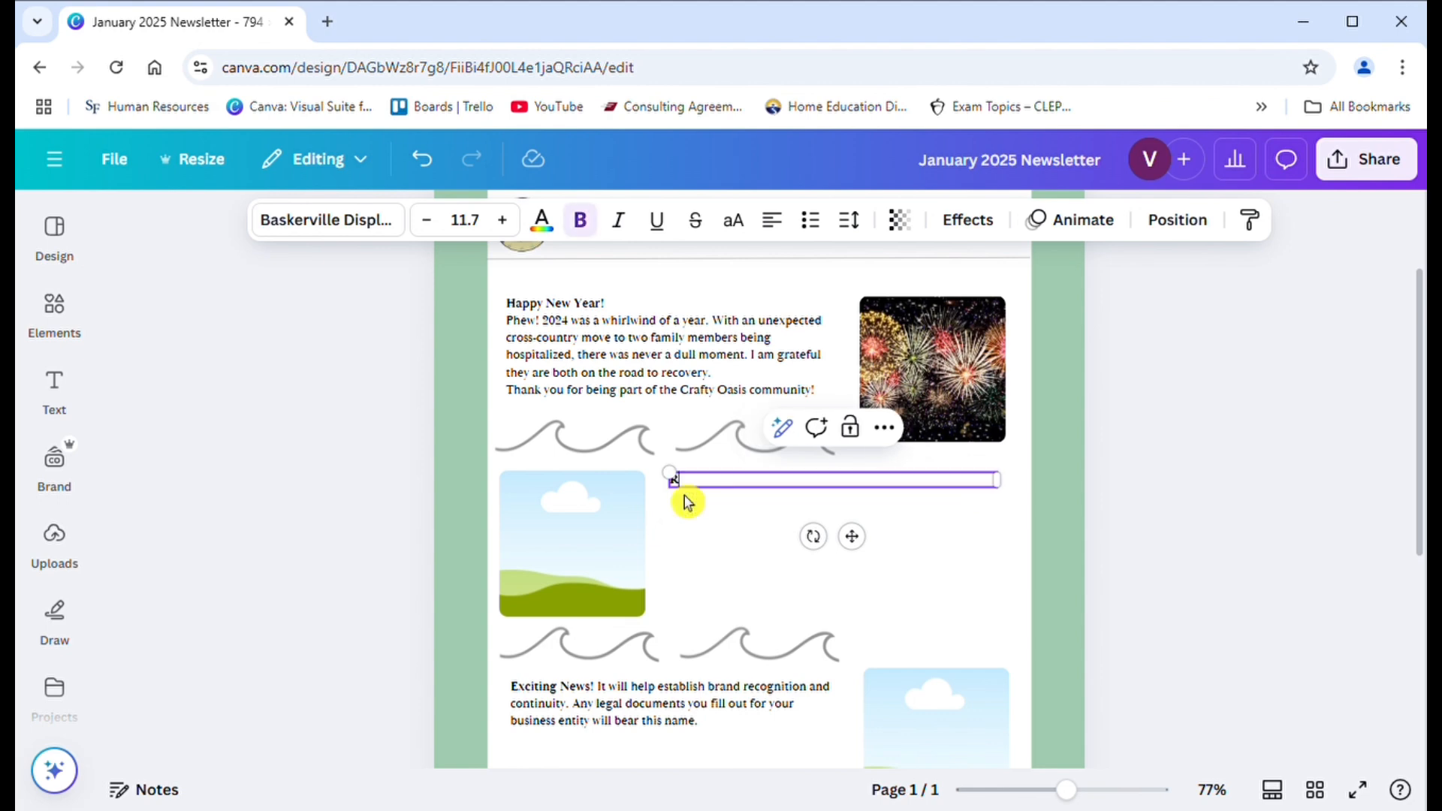
{"action": "type", "text": "Raise your hand if you loved"}
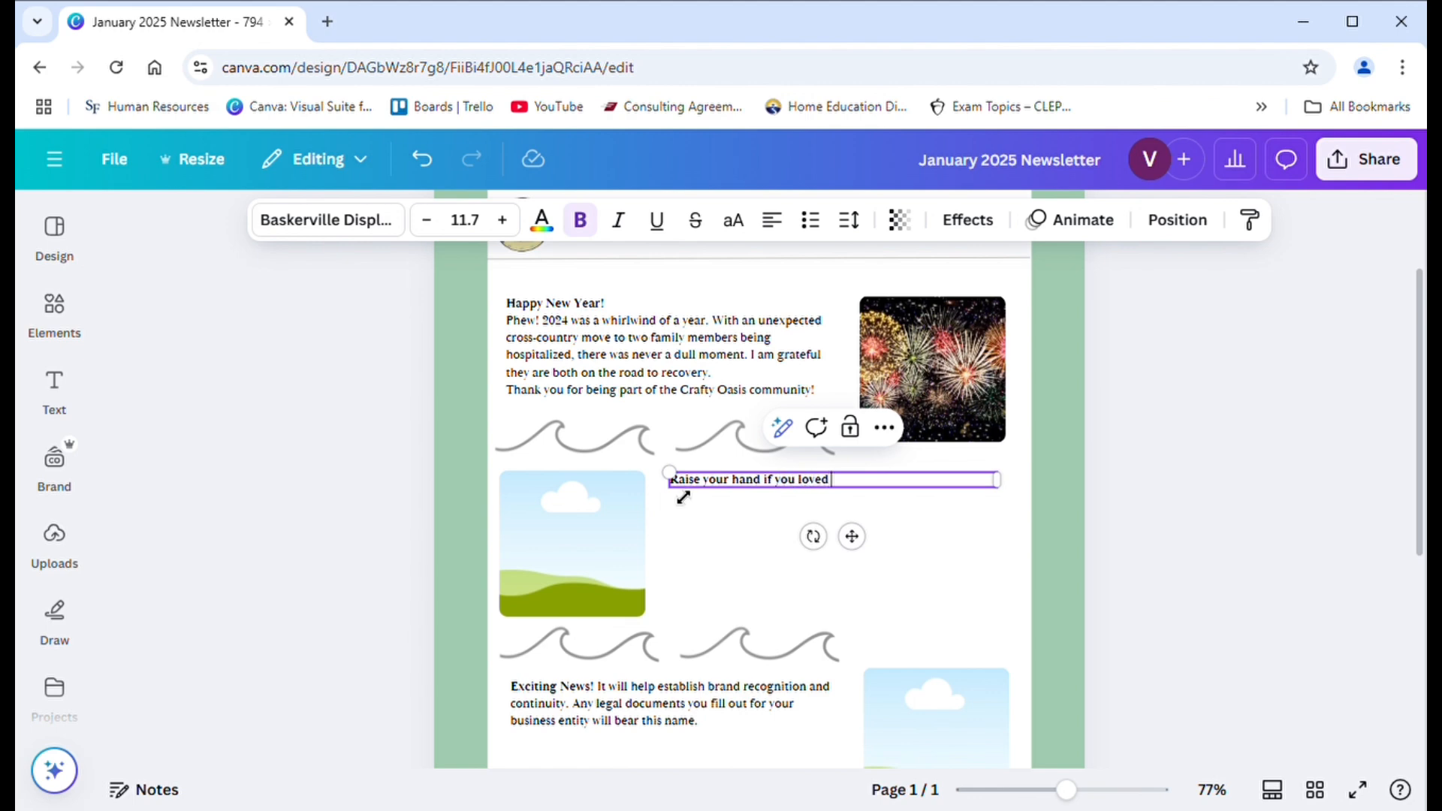
{"action": "key", "text": "BackSpace"}
{"action": "key", "text": "BackSpace"}
{"action": "key", "text": "BackSpace"}
{"action": "key", "text": "BackSpace"}
{"action": "key", "text": "BackSpace"}
{"action": "key", "text": "BackSpace"}
{"action": "key", "text": "BackSpace"}
{"action": "key", "text": "BackSpace"}
{"action": "key", "text": "BackSpace"}
{"action": "key", "text": "BackSpace"}
{"action": "key", "text": "BackSpace"}
{"action": "key", "text": "BackSpace"}
{"action": "key", "text": "BackSpace"}
{"action": "key", "text": "BackSpace"}
{"action": "key", "text": "BackSpace"}
{"action": "key", "text": "BackSpace"}
{"action": "key", "text": "BackSpace"}
{"action": "key", "text": "BackSpace"}
{"action": "key", "text": "BackSpace"}
{"action": "key", "text": "BackSpace"}
{"action": "key", "text": "BackSpace"}
{"action": "key", "text": "BackSpace"}
{"action": "key", "text": "BackSpace"}
{"action": "key", "text": "BackSpace"}
{"action": "key", "text": "BackSpace"}
{"action": "key", "text": "BackSpace"}
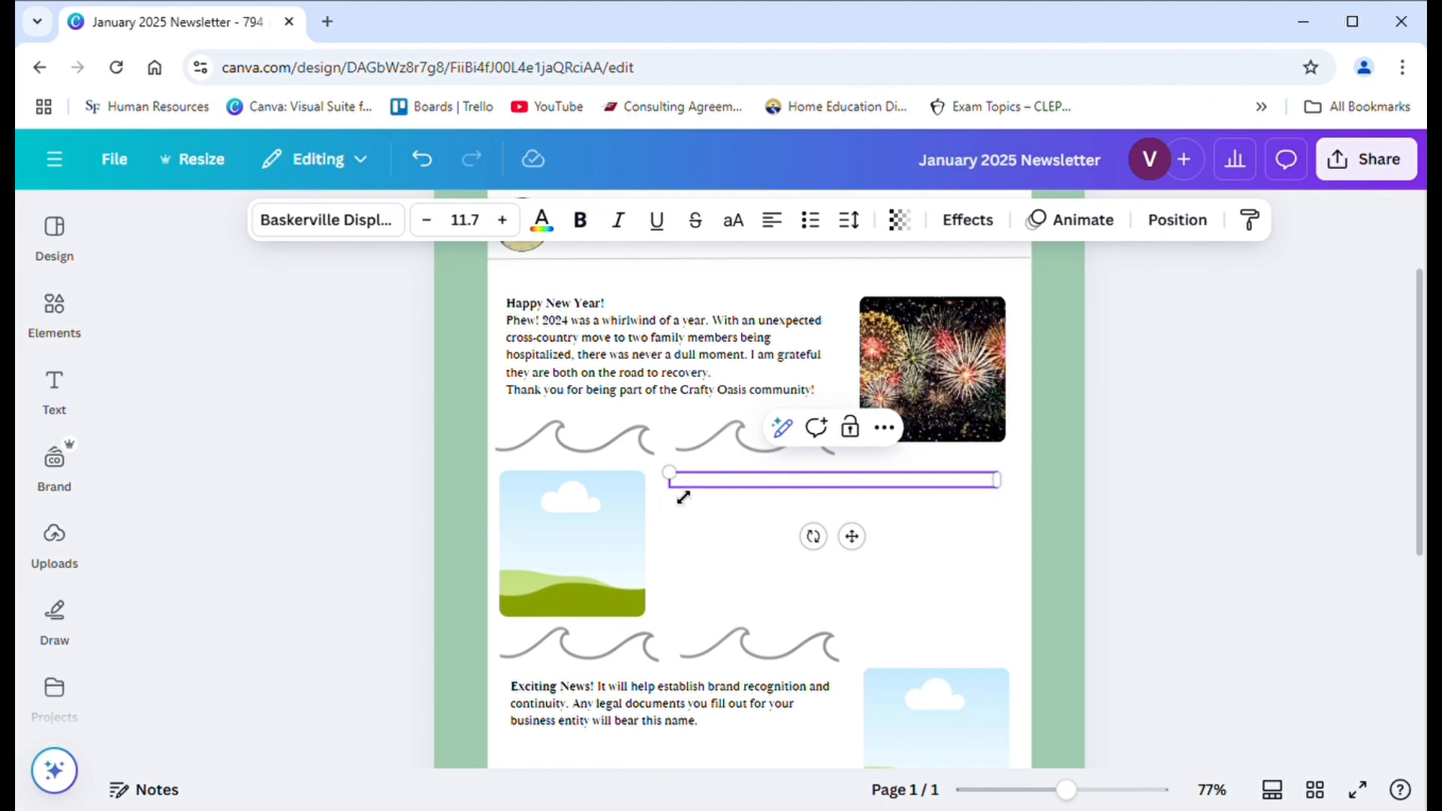
- Head the second article with the title "Make Your Own Party Hat" in bold
{"action": "type", "text": "Make Y"}
{"action": "type", "text": "our Own Party Hat"}
{"action": "left_click_drag", "start_coordinate": [847, 489], "coordinate": [667, 478]}
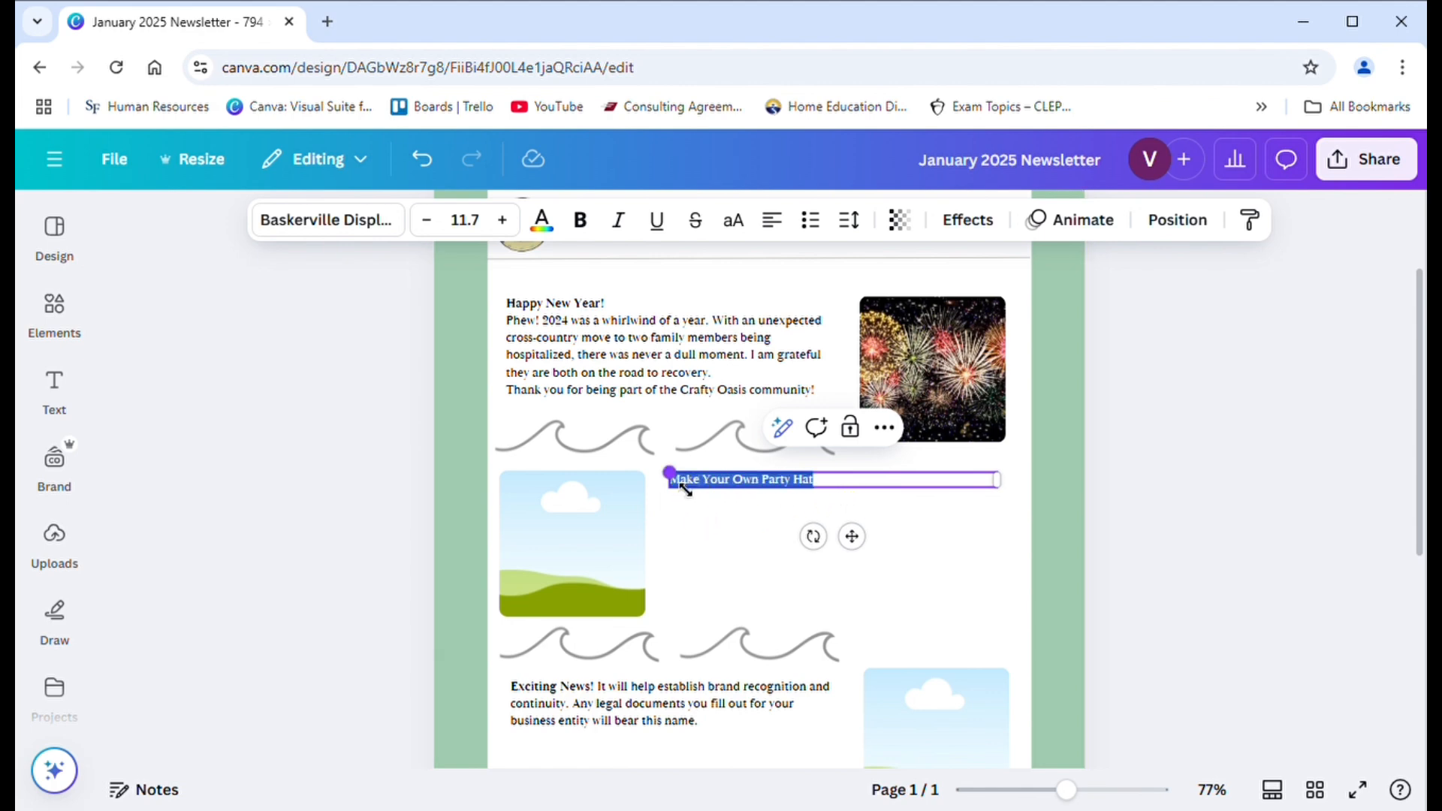
{"action": "left_click", "coordinate": [590, 239]}
{"action": "left_click", "coordinate": [834, 503]}
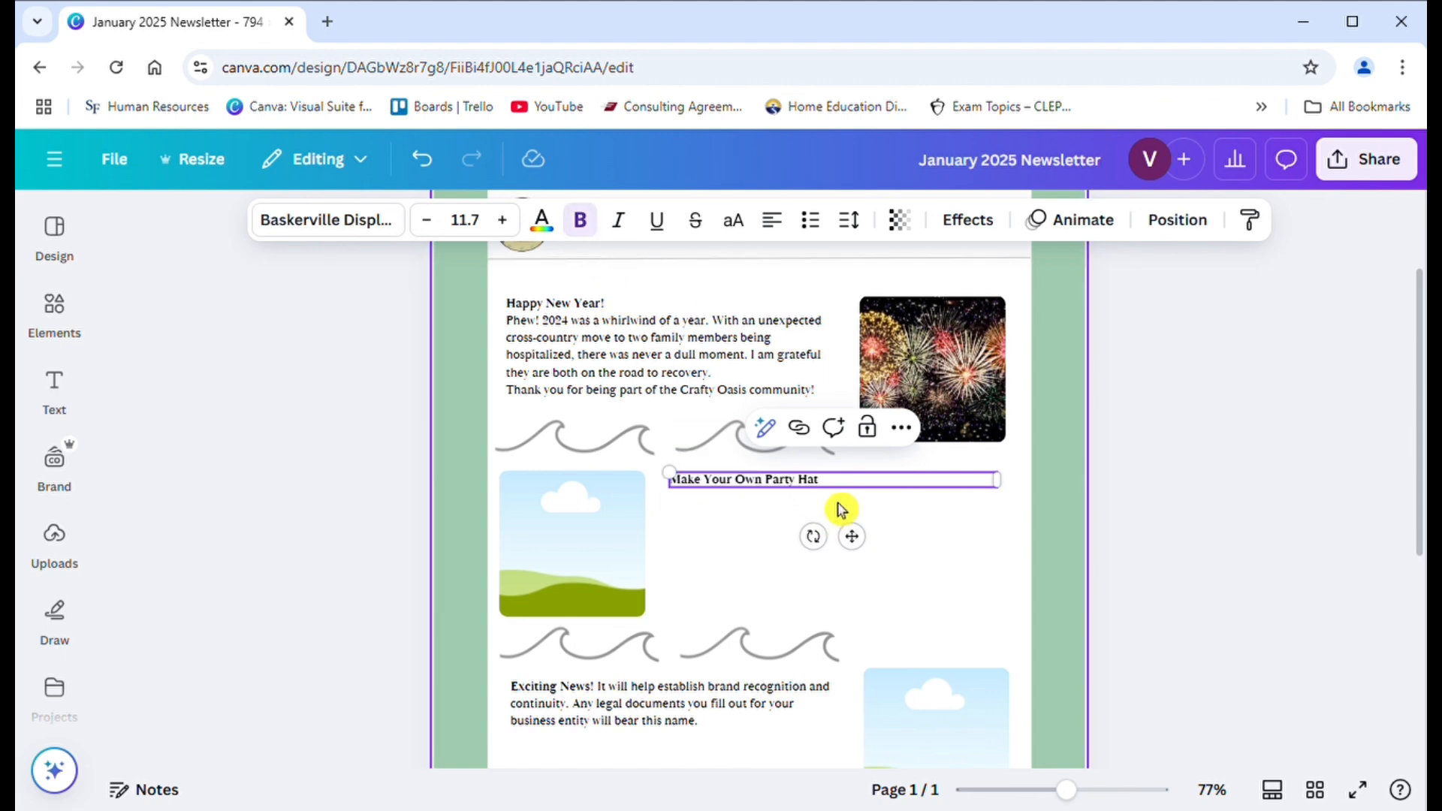
- Start a new line below the party hat title with the word "Who" in regular weight
{"action": "left_click", "coordinate": [846, 496]}
{"action": "double_click", "coordinate": [843, 493]}
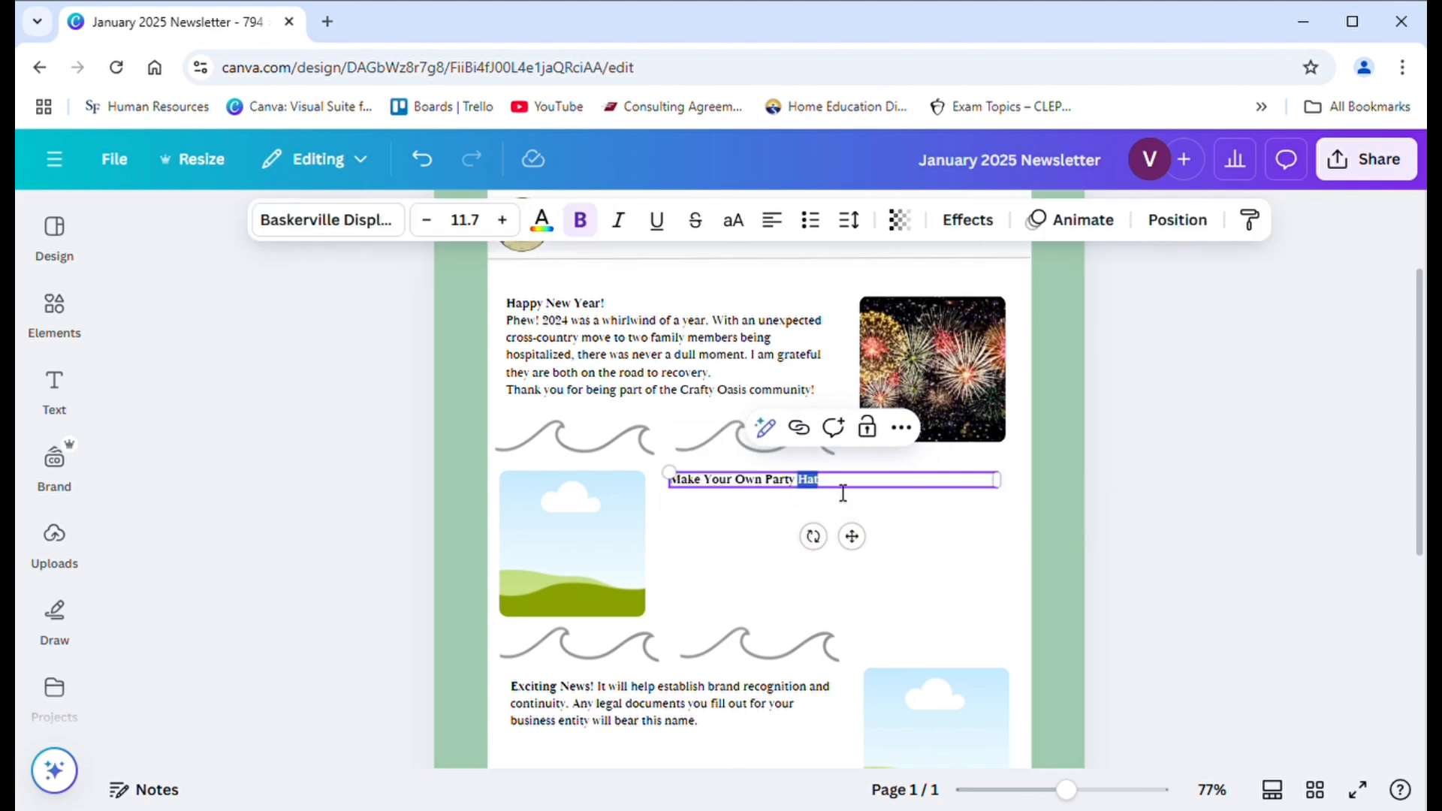
{"action": "left_click", "coordinate": [843, 493]}
{"action": "key", "text": "Return"}
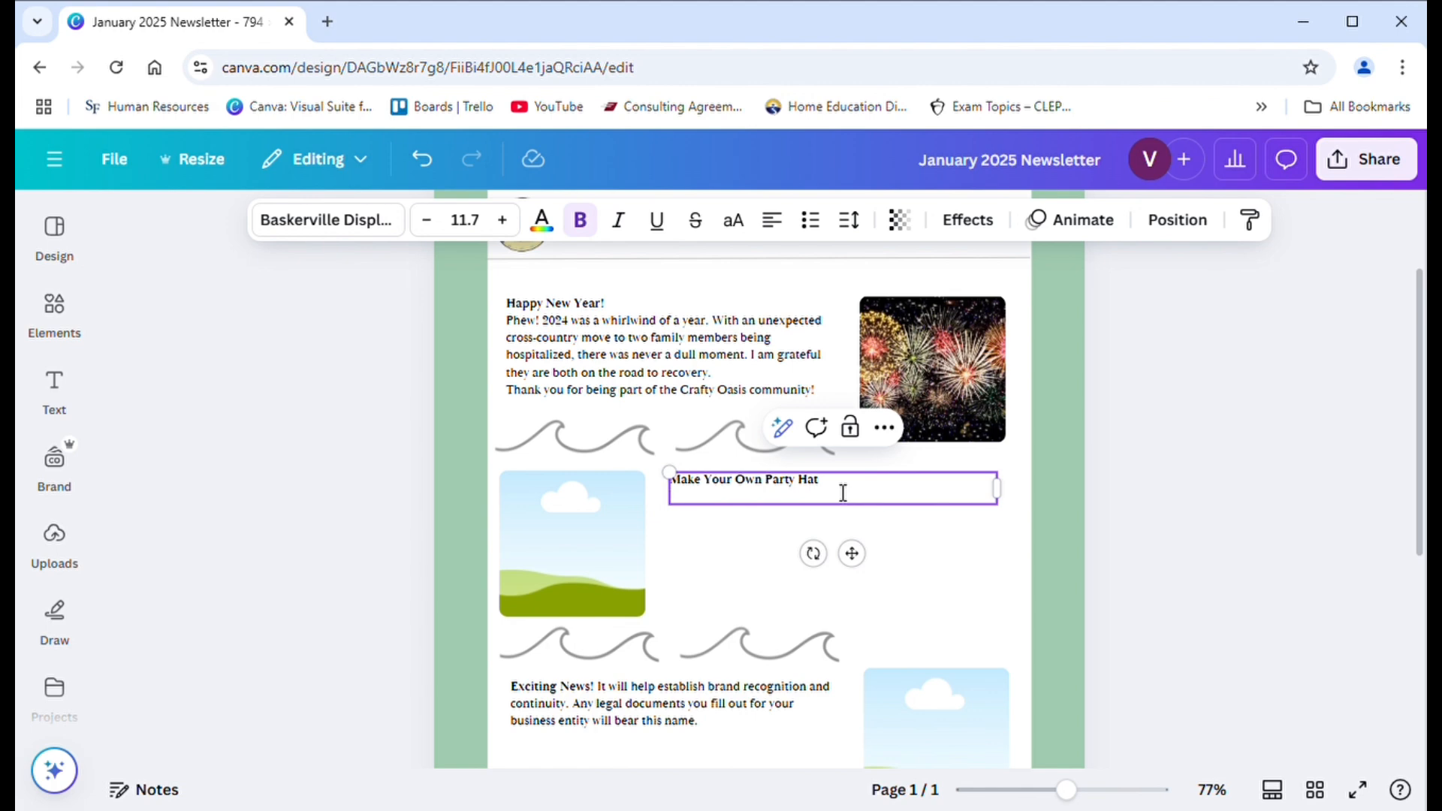
{"action": "type", "text": "Who"}
{"action": "left_click_drag", "start_coordinate": [706, 500], "coordinate": [680, 481]}
{"action": "left_click", "coordinate": [580, 220]}
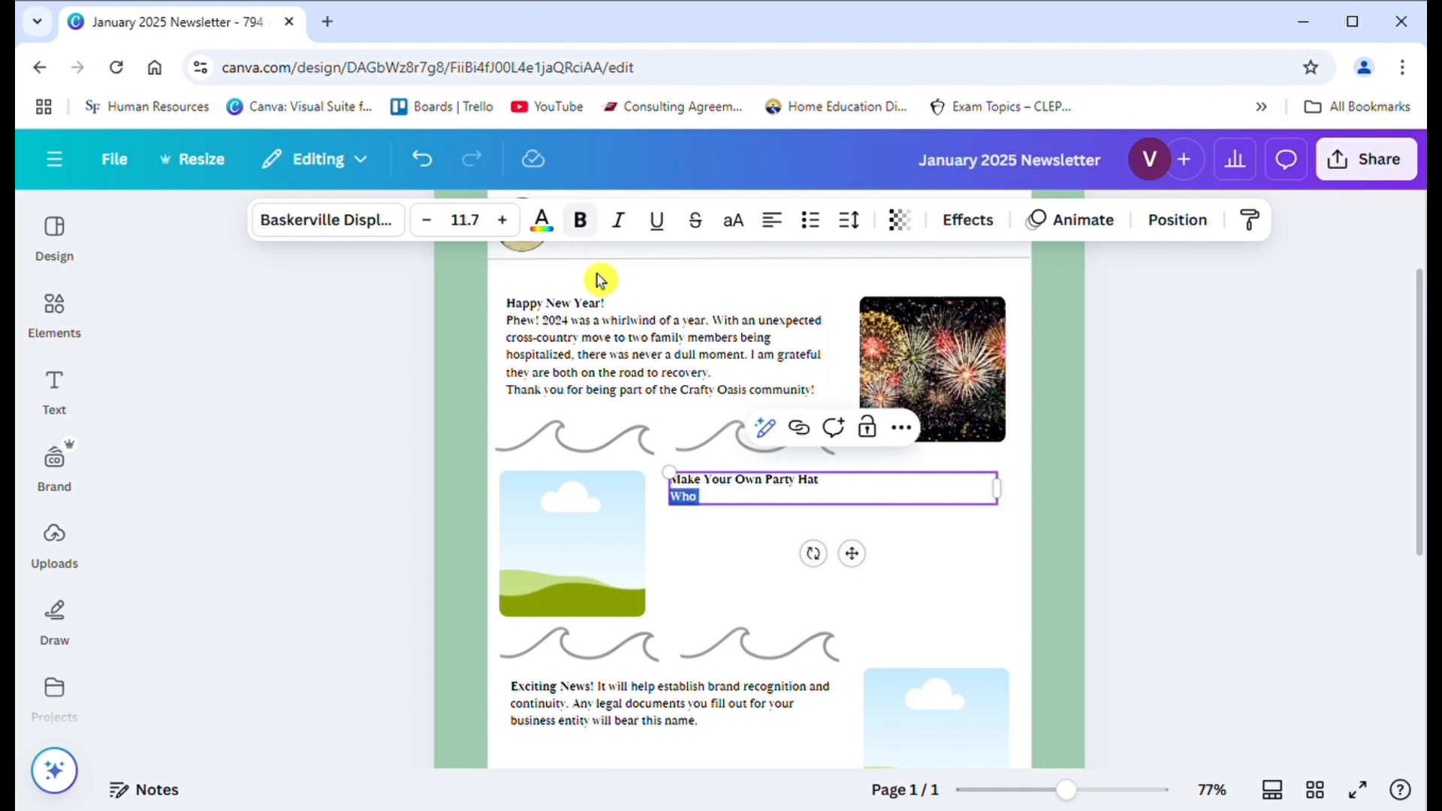
{"action": "left_click", "coordinate": [741, 513]}
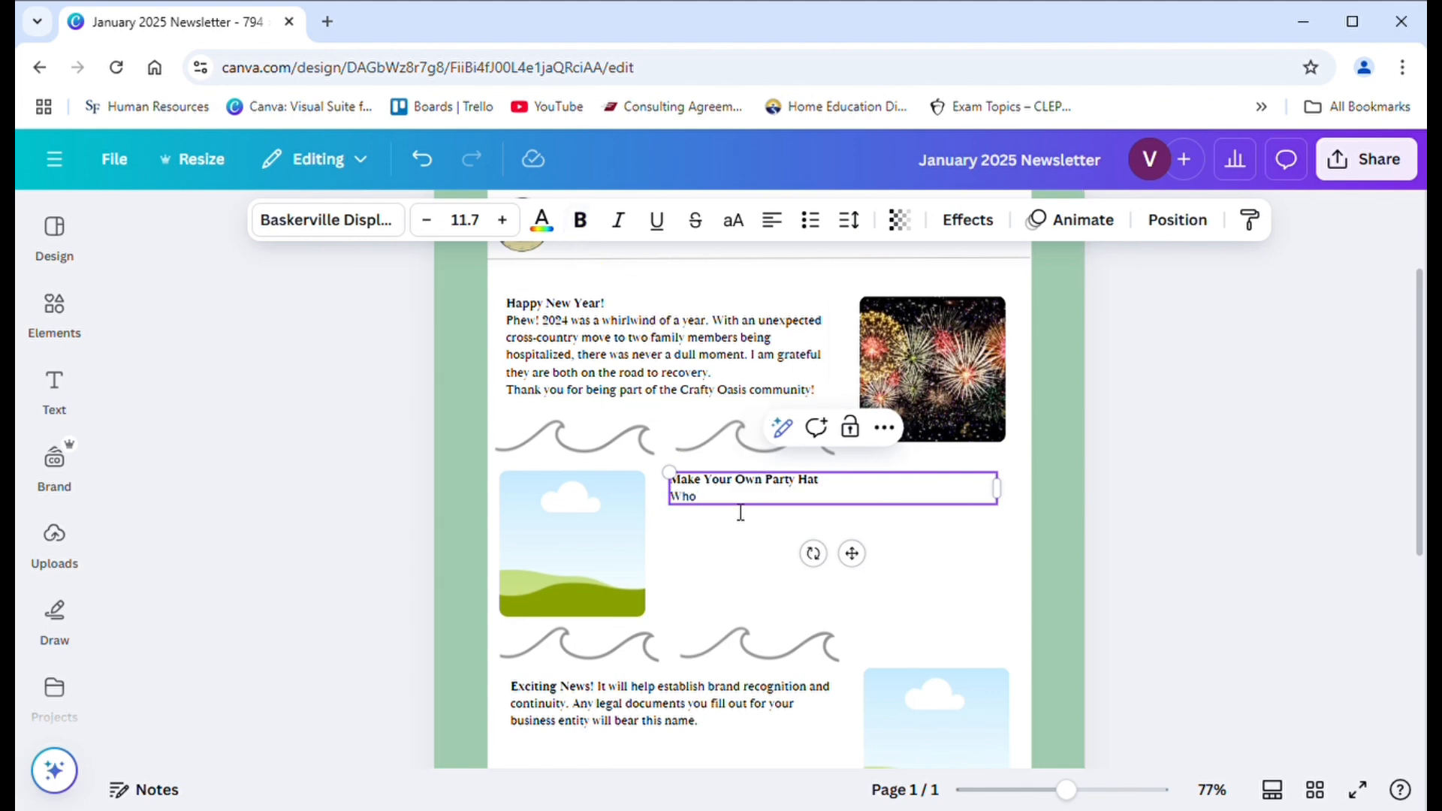
- Complete the article's opening question as "Who remembers party hats from the 90's and before?"
{"action": "type", "text": "remembers party hats from "}
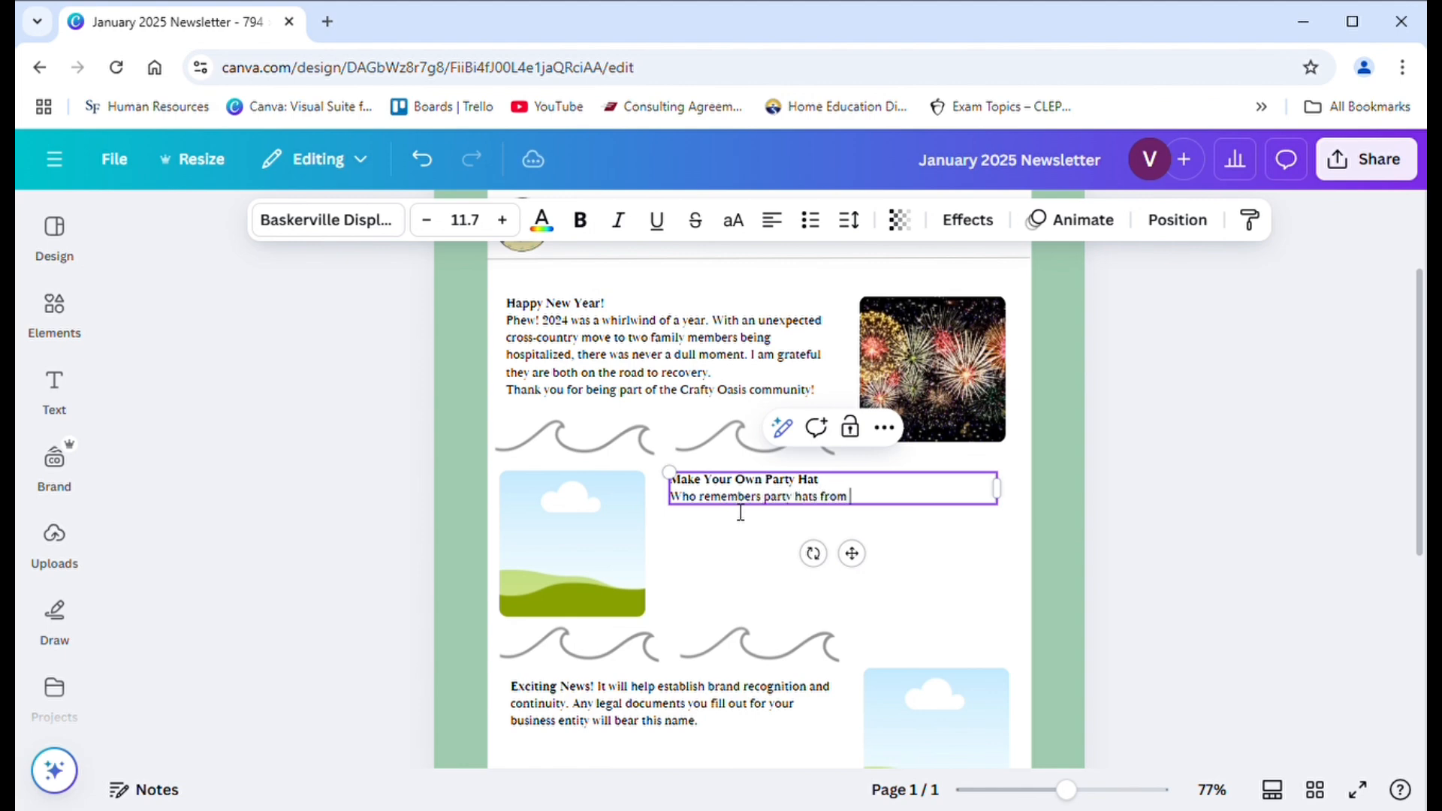
{"action": "type", "text": "the 90's and before? If you"}
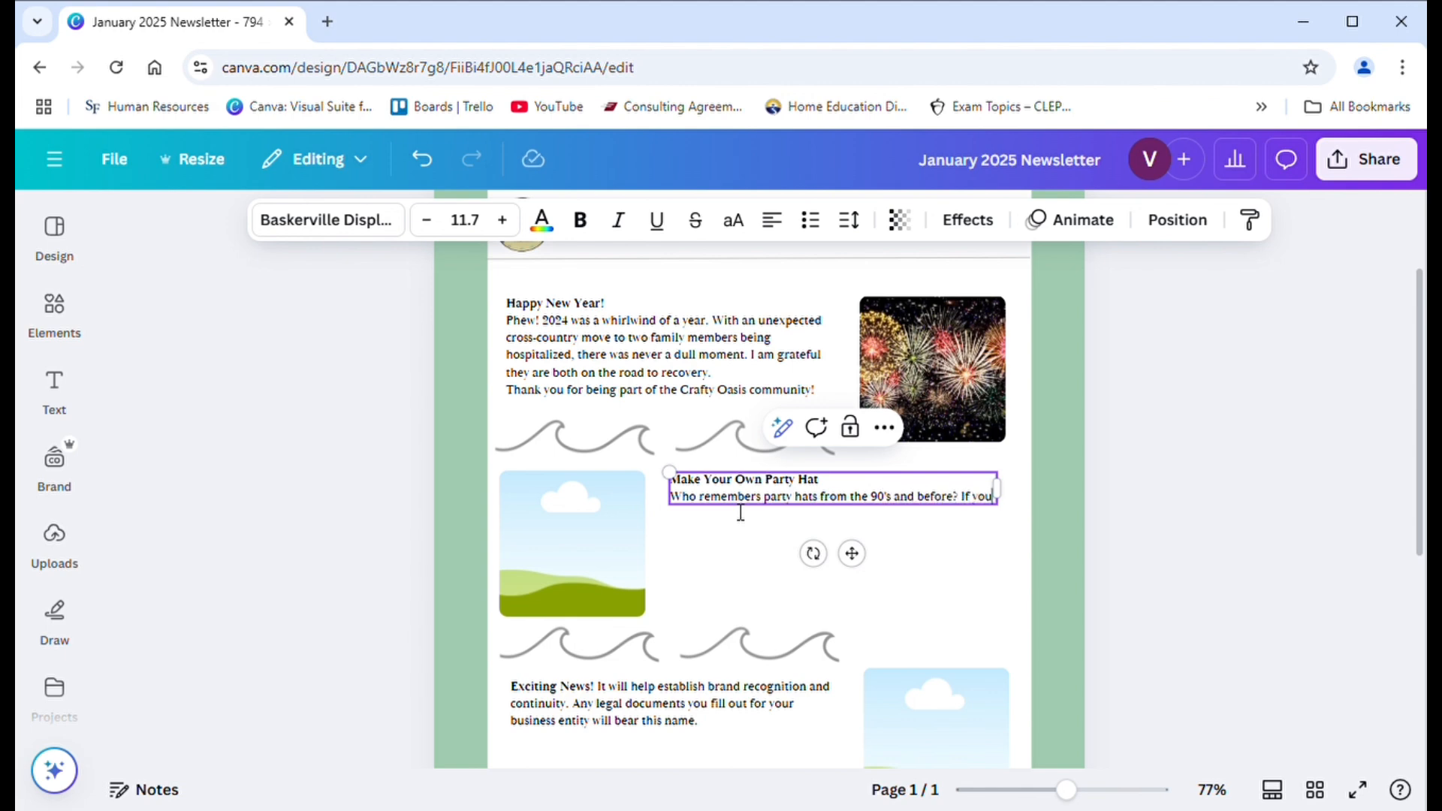
{"action": "type", "text": " are"}
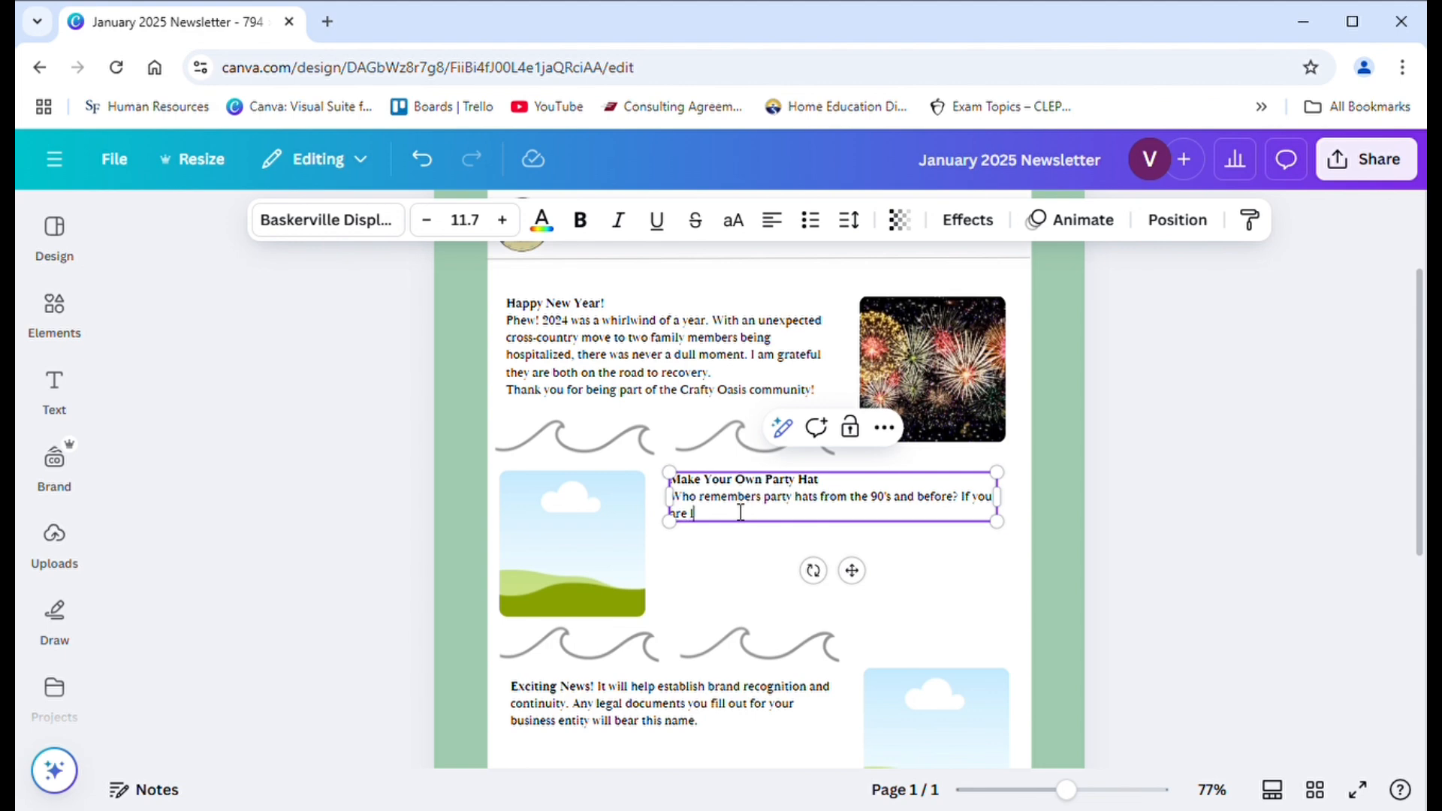
{"action": "type", "text": " looking to bring back that nostalgia"}
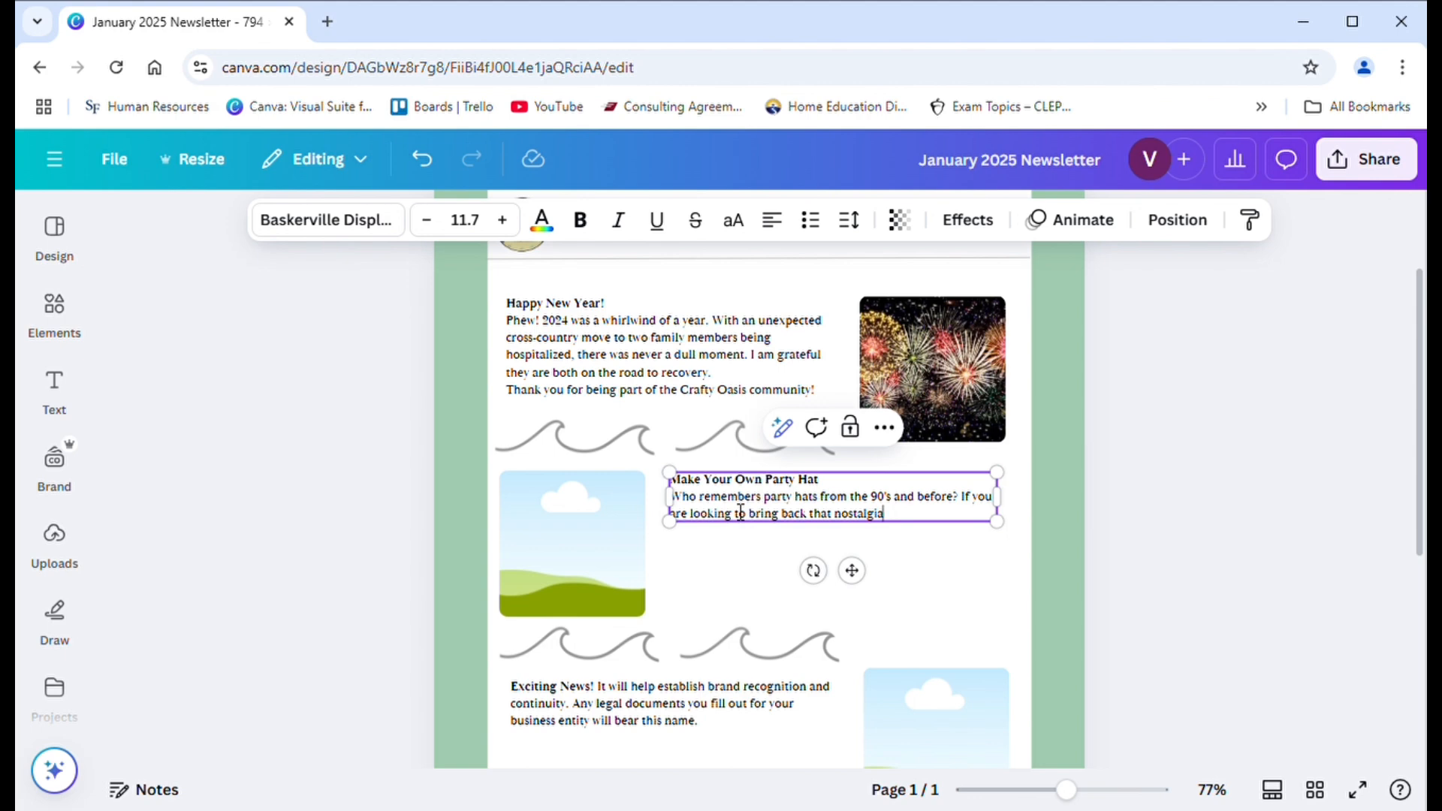
{"action": "type", "text": ","}
- Finish the nostalgia sentence with "use our template to design your own."
{"action": "scroll", "coordinate": [740, 511], "scroll_direction": "up", "scroll_amount": 2}
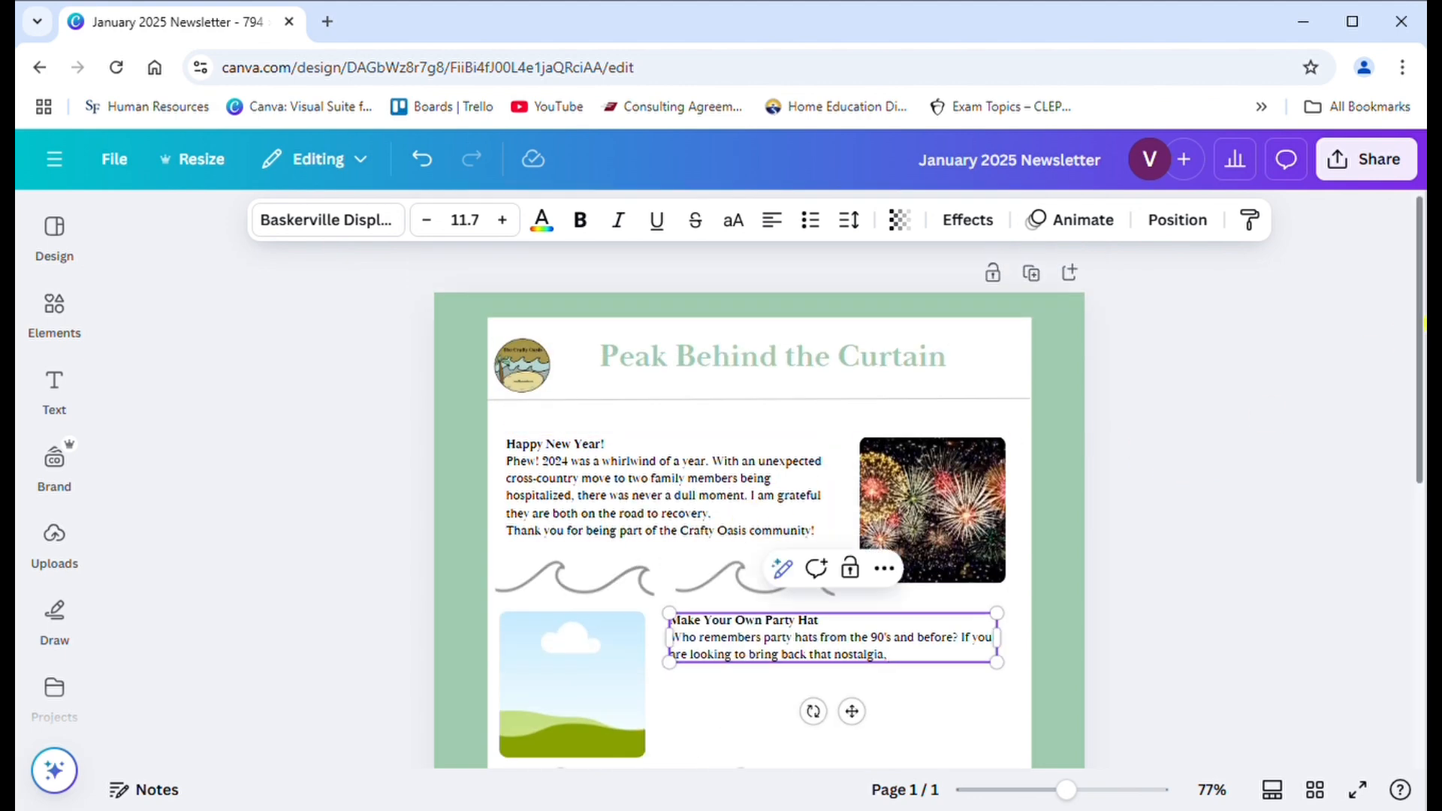
{"action": "left_click_drag", "start_coordinate": [1416, 332], "coordinate": [1417, 417]}
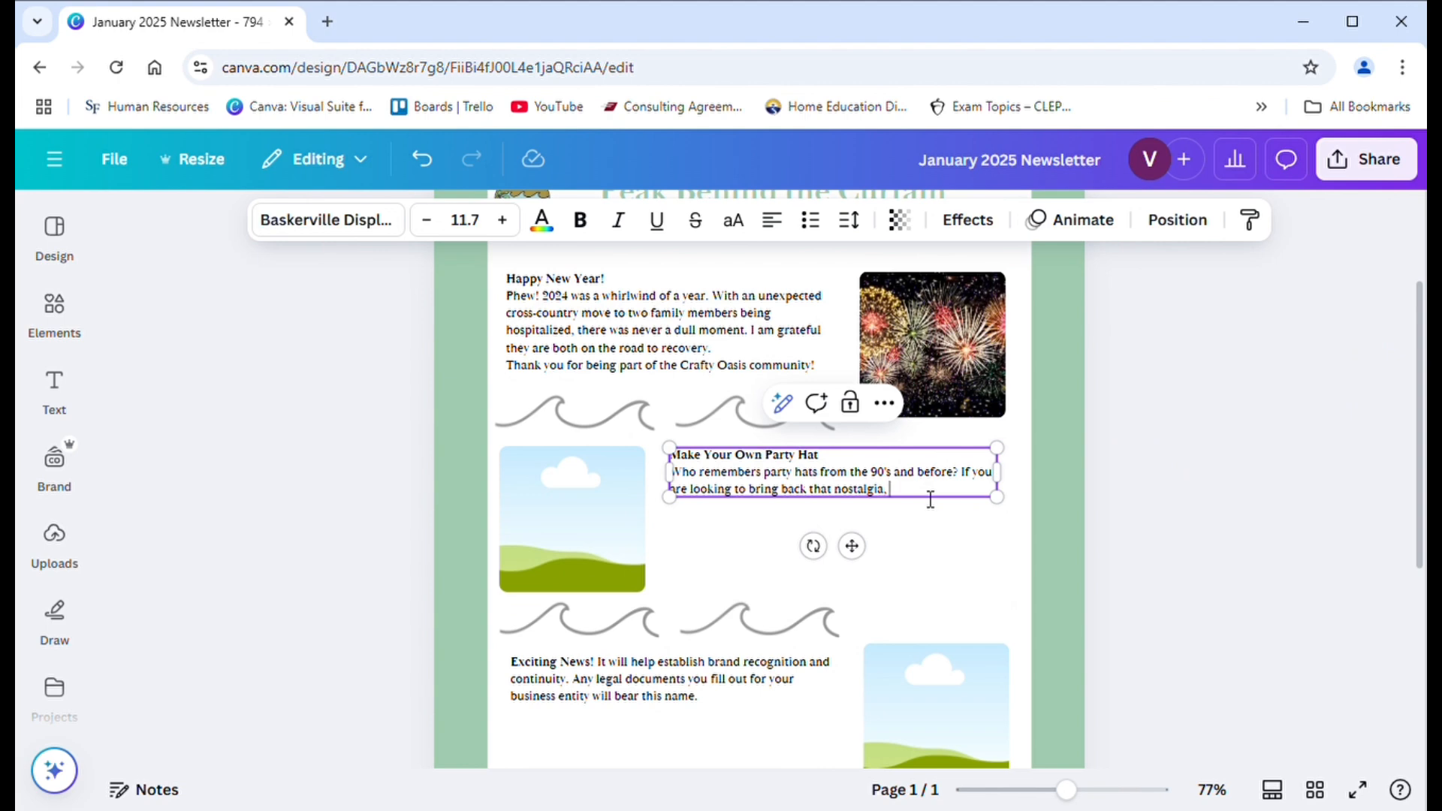
{"action": "type", "text": "use our template to design"}
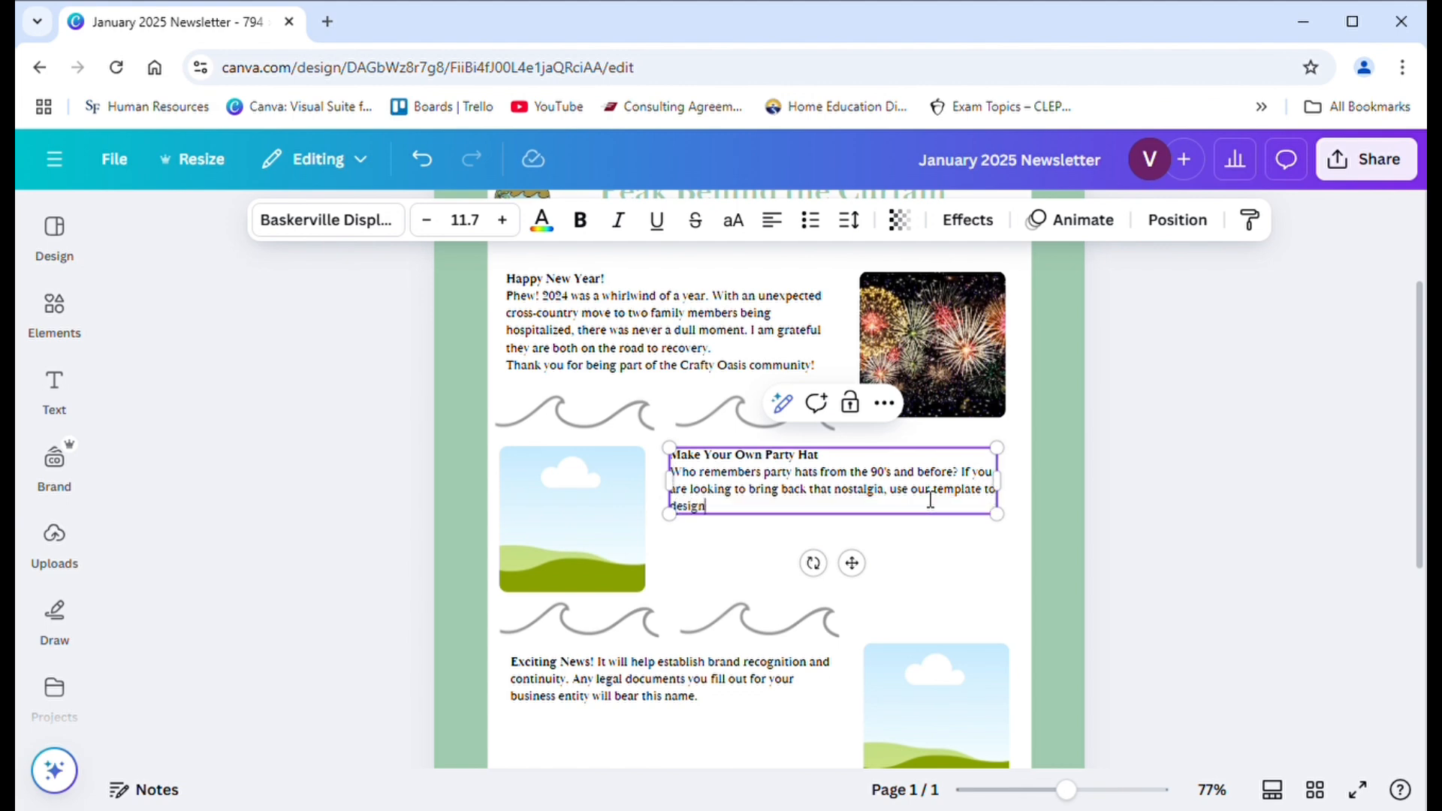
{"action": "type", "text": " your own."}
- Add the line "You can also watch our tutorial video here." and extend the preceding sentence with "in Canva"
{"action": "key", "text": "Return"}
{"action": "type", "text": "You"}
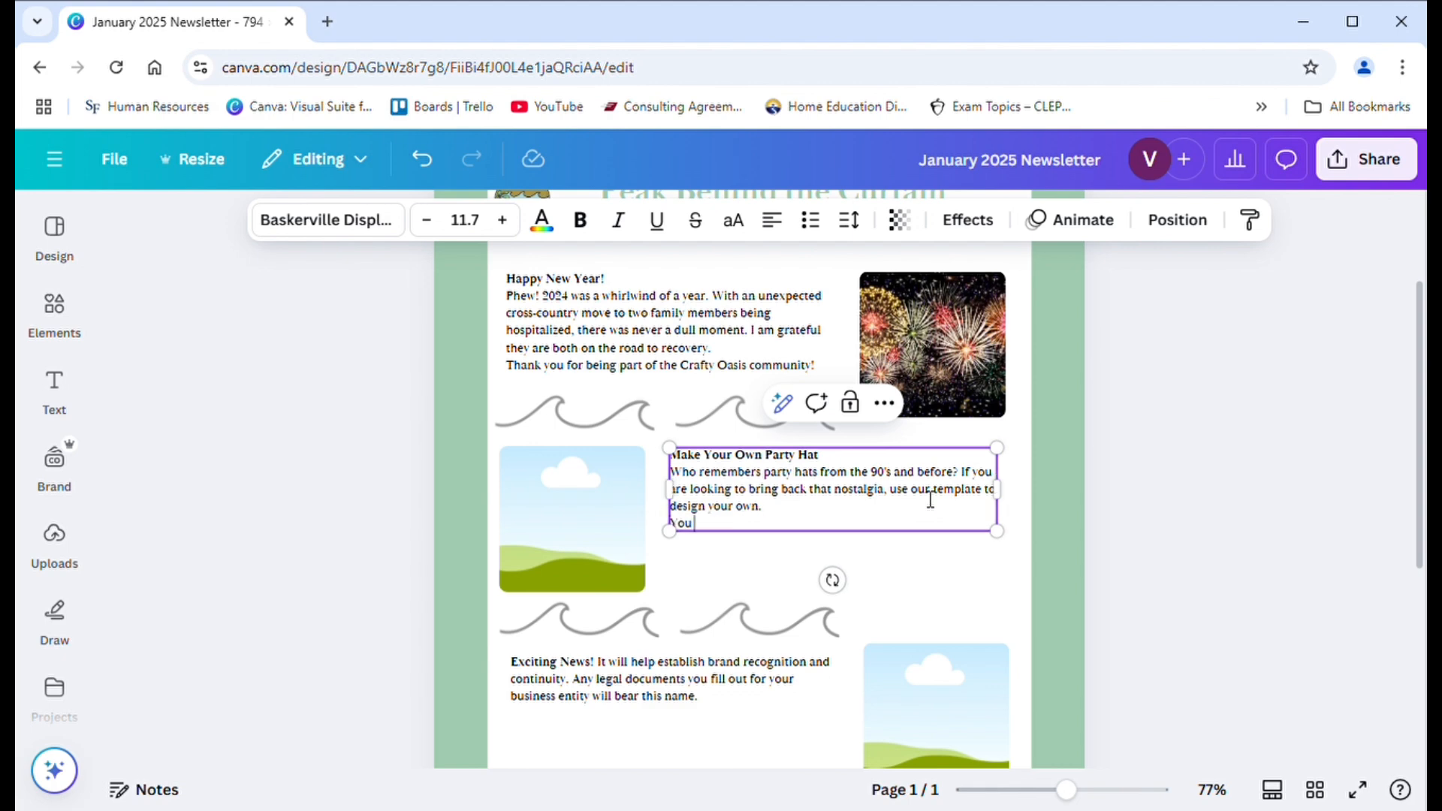
{"action": "type", "text": " can also watch our tuto"}
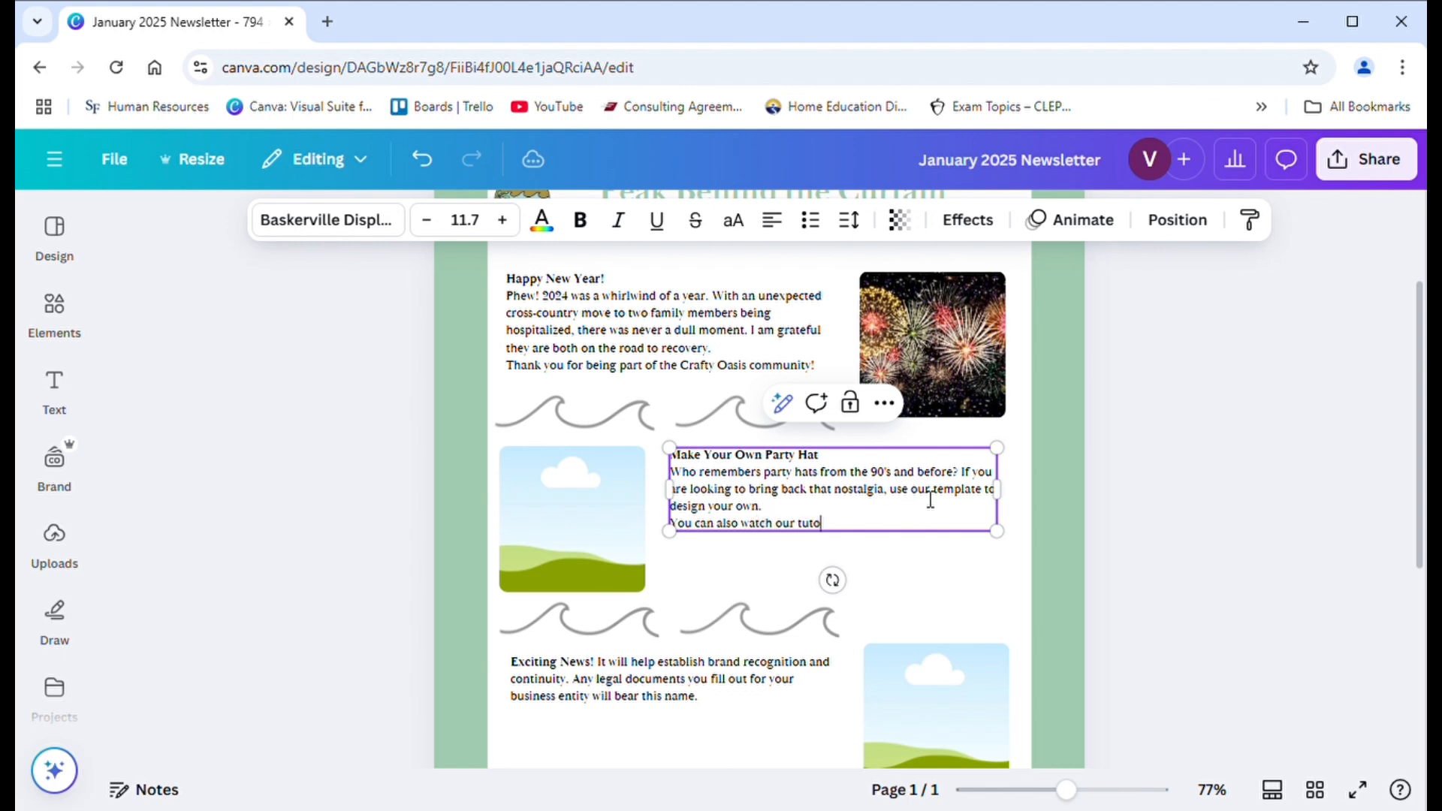
{"action": "type", "text": "rial video "}
{"action": "type", "text": " in C"}
{"action": "type", "text": "anva"}
{"action": "type", "text": "here."}
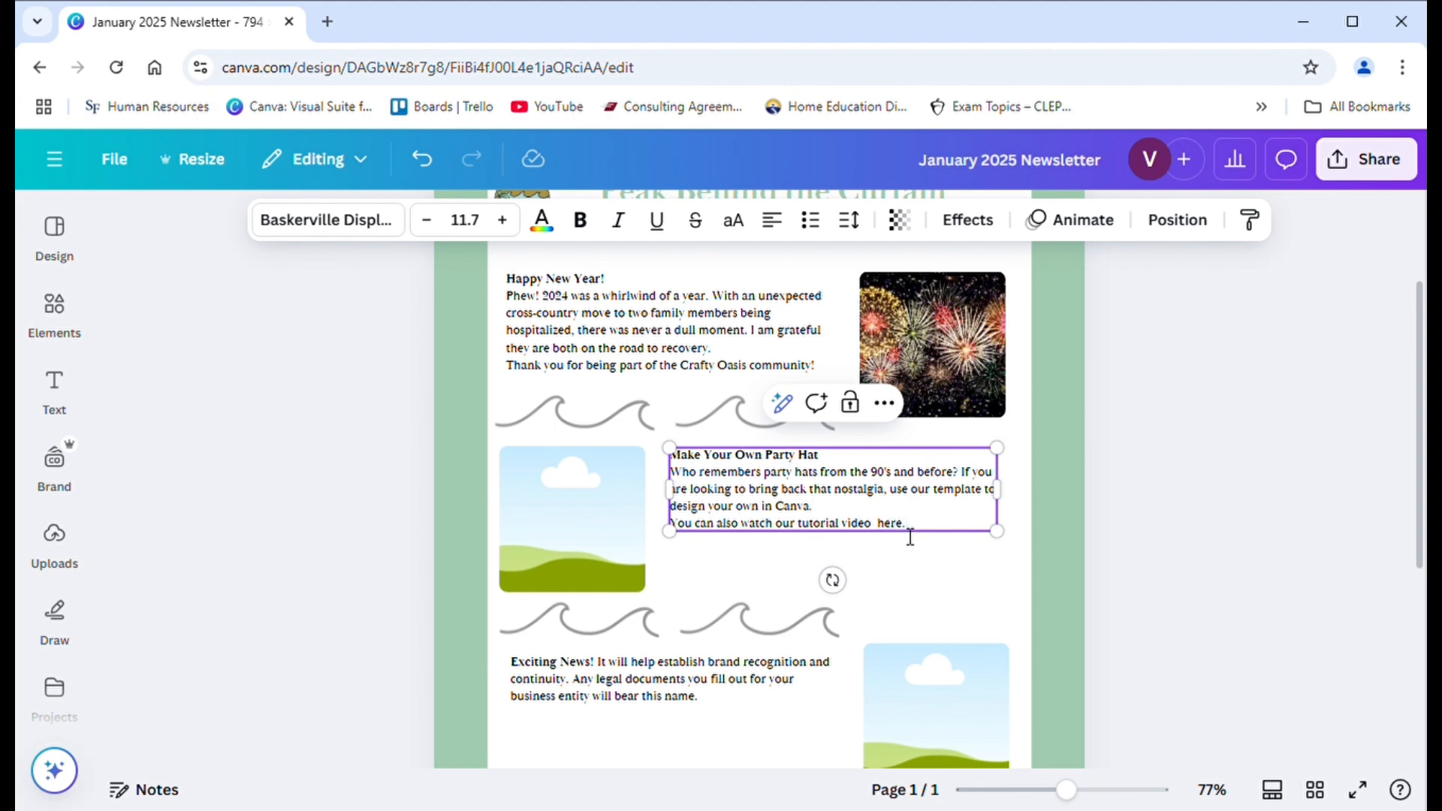
- Insert the uploaded Happy New Year party hat photo, shrink it, and place it in the frame beside the party hat article
{"action": "left_click", "coordinate": [579, 548]}
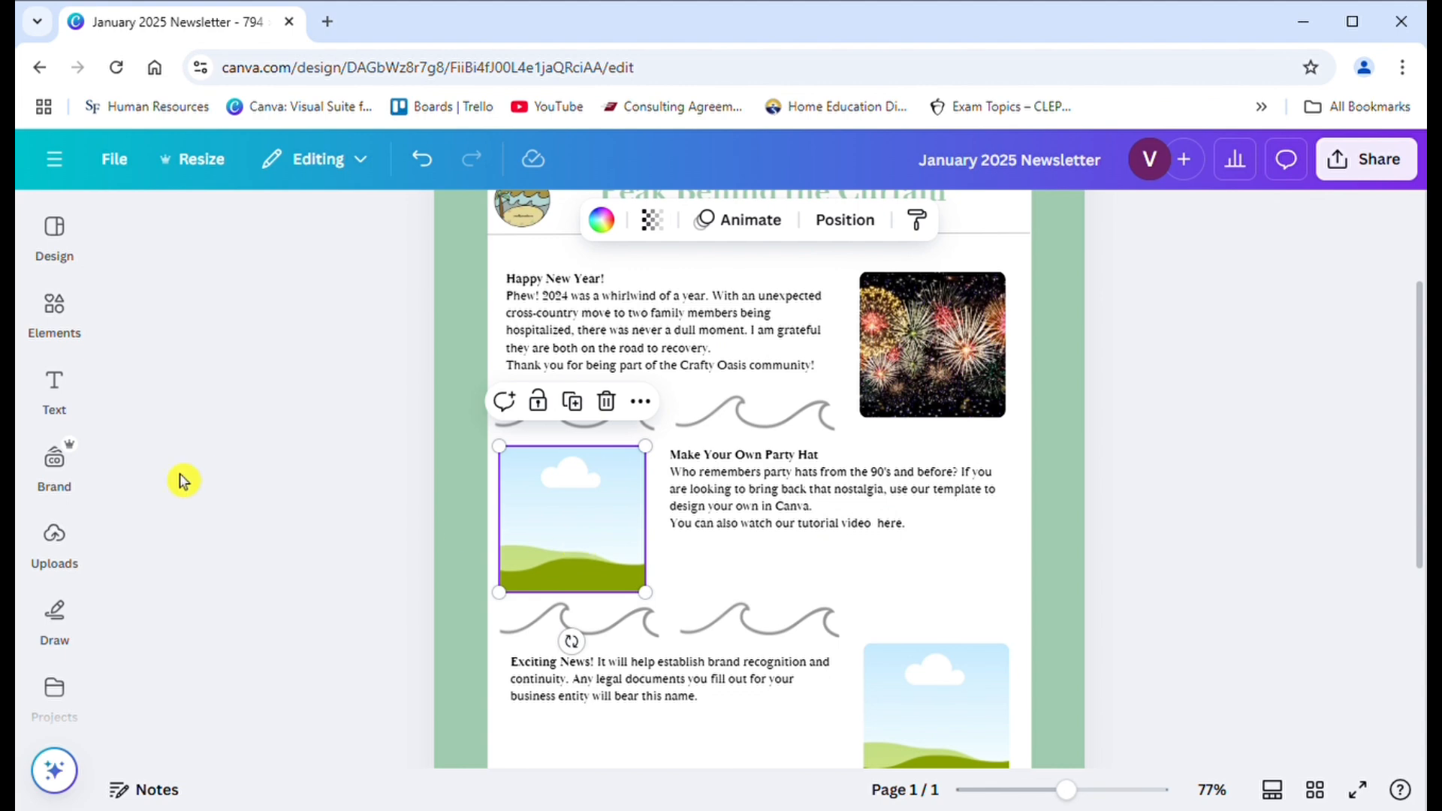
{"action": "left_click", "coordinate": [66, 540]}
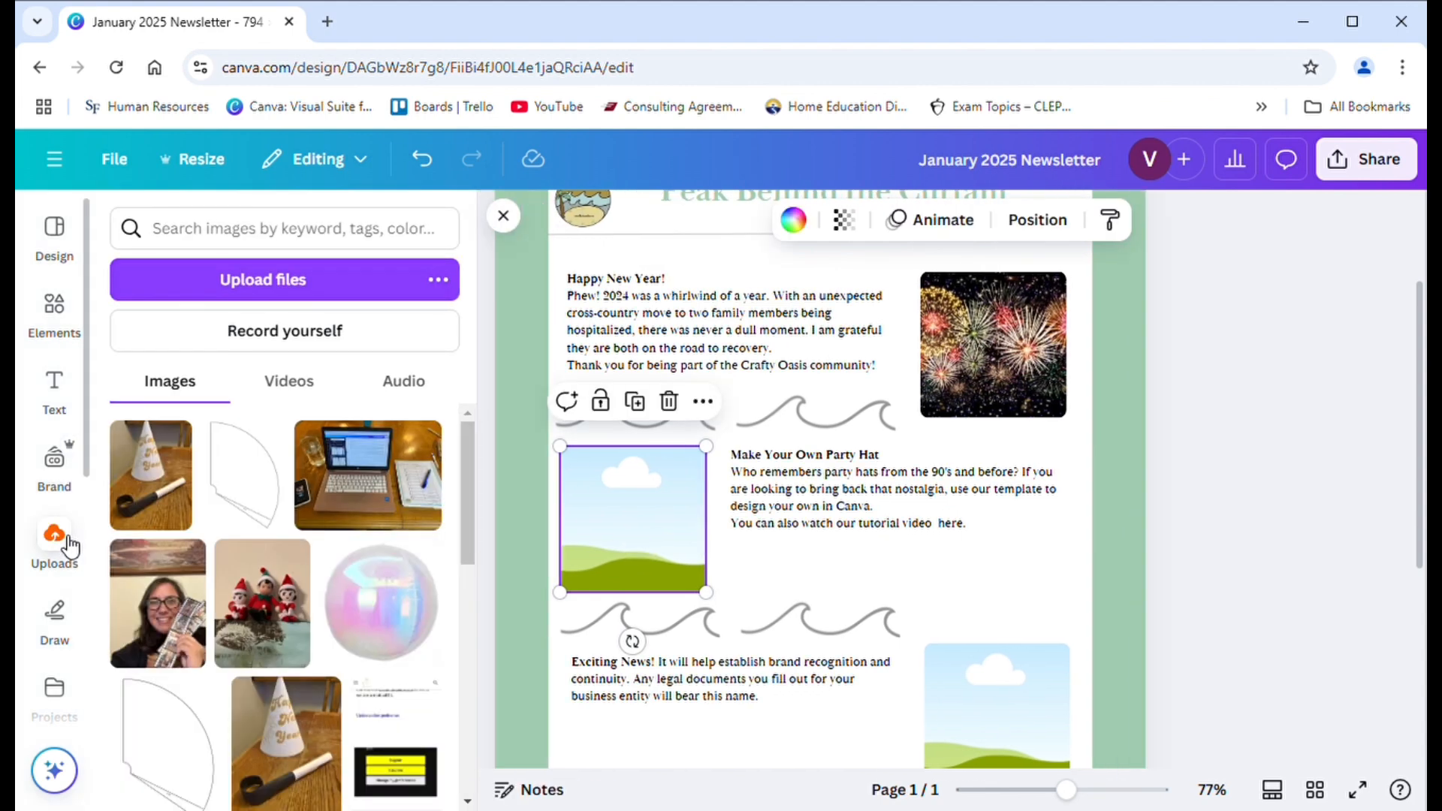
{"action": "left_click", "coordinate": [174, 479]}
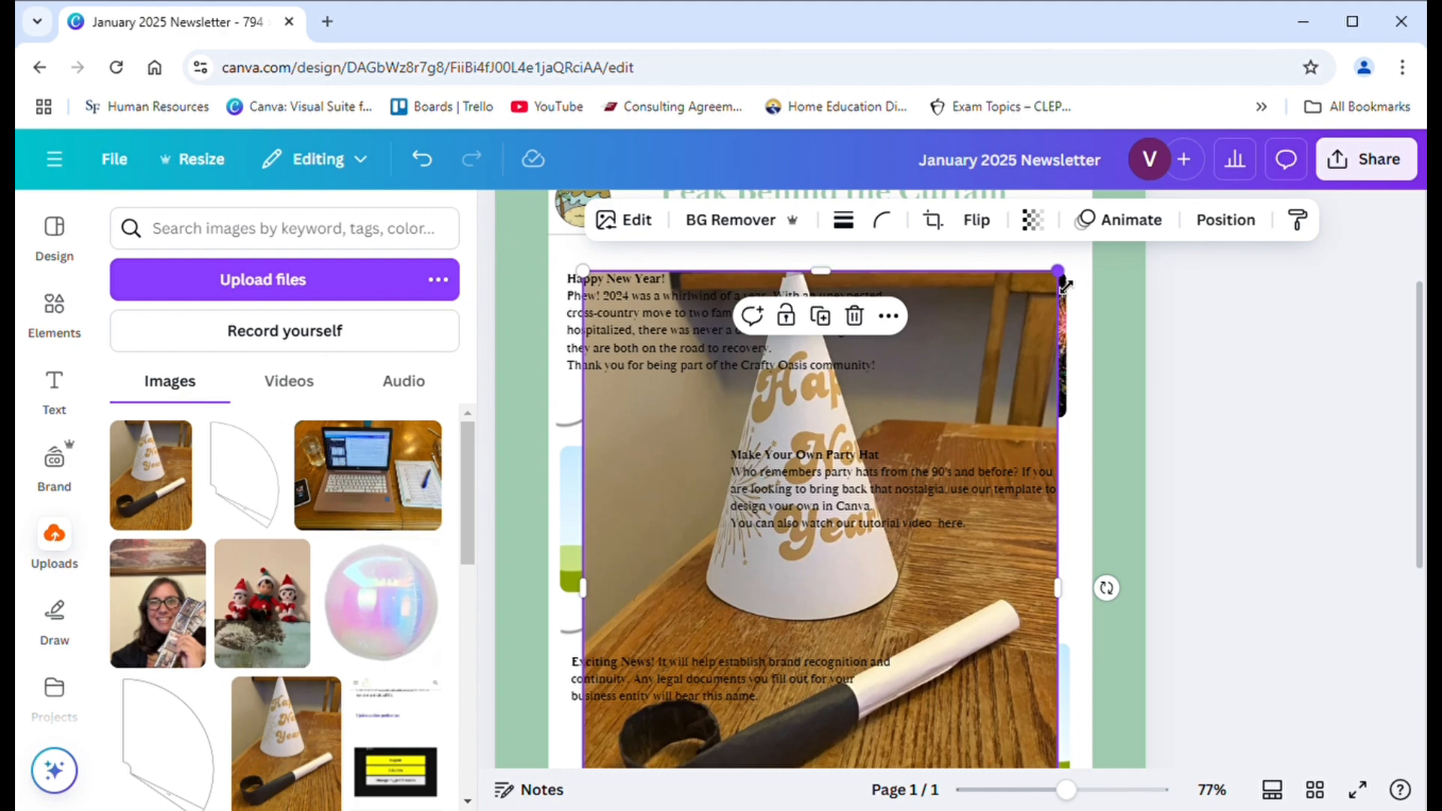
{"action": "left_click_drag", "start_coordinate": [1058, 271], "coordinate": [843, 560]}
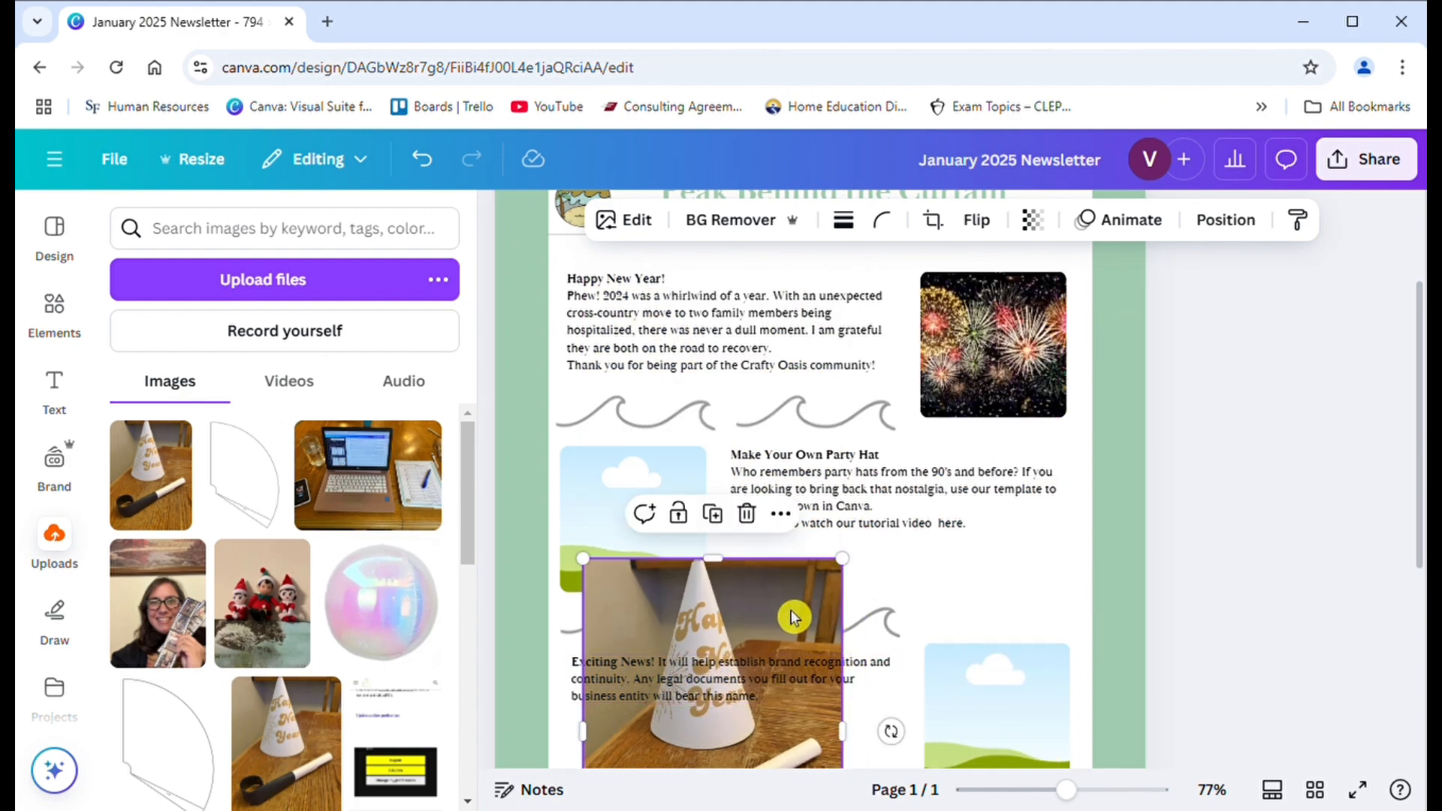
{"action": "left_click_drag", "start_coordinate": [776, 606], "coordinate": [731, 517]}
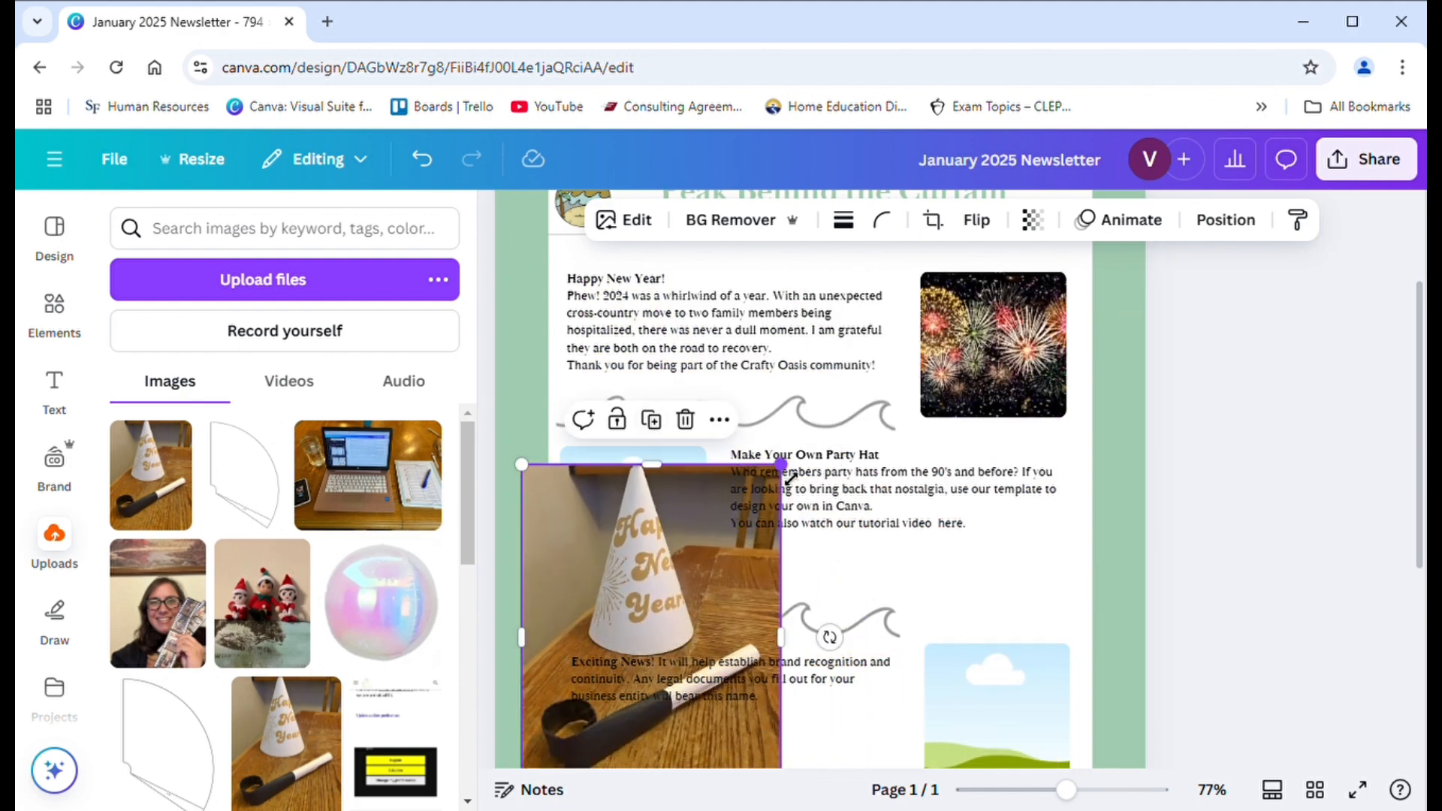
{"action": "left_click_drag", "start_coordinate": [781, 465], "coordinate": [621, 679]}
{"action": "left_click_drag", "start_coordinate": [601, 747], "coordinate": [801, 528]}
{"action": "left_click_drag", "start_coordinate": [821, 461], "coordinate": [854, 418]}
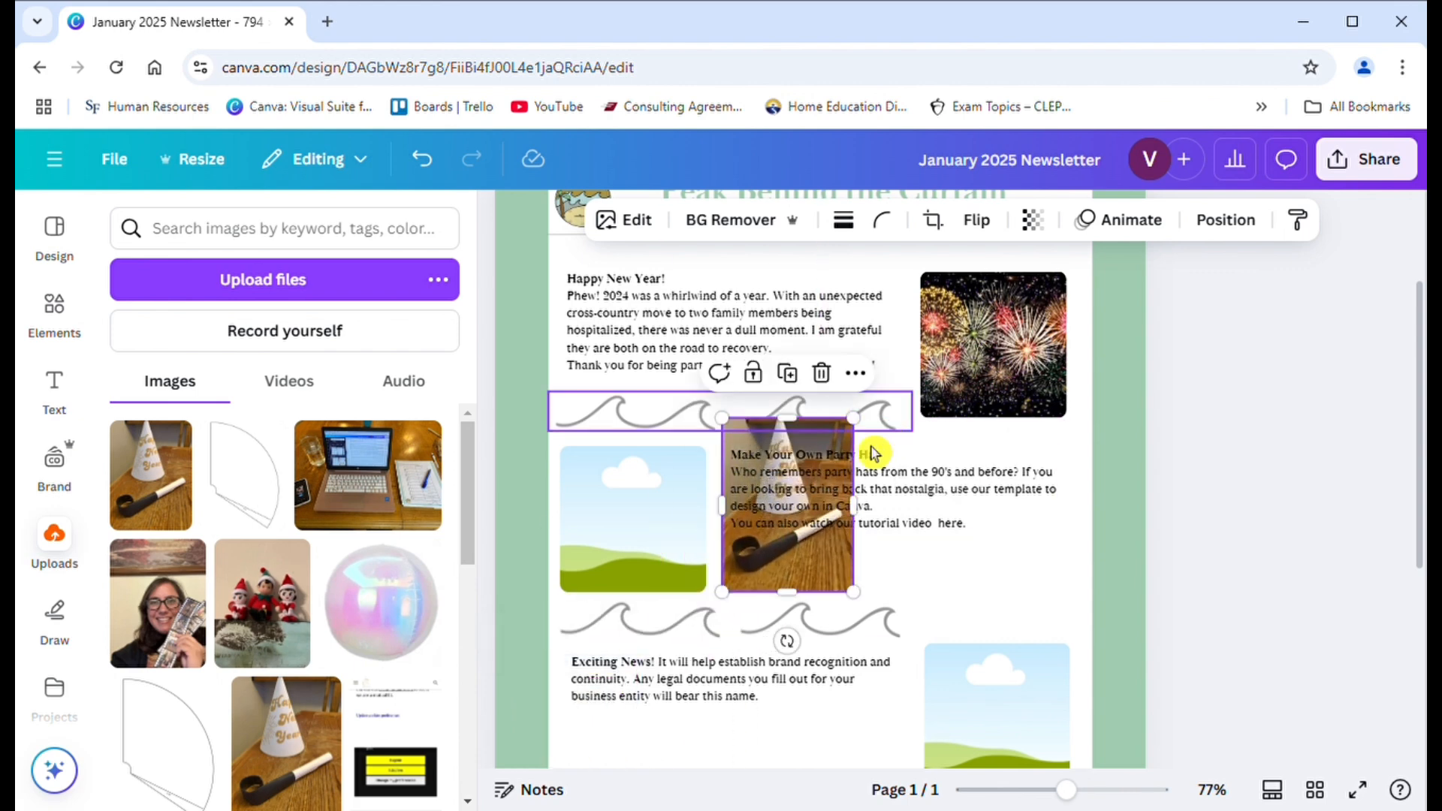
{"action": "left_click_drag", "start_coordinate": [829, 563], "coordinate": [709, 505]}
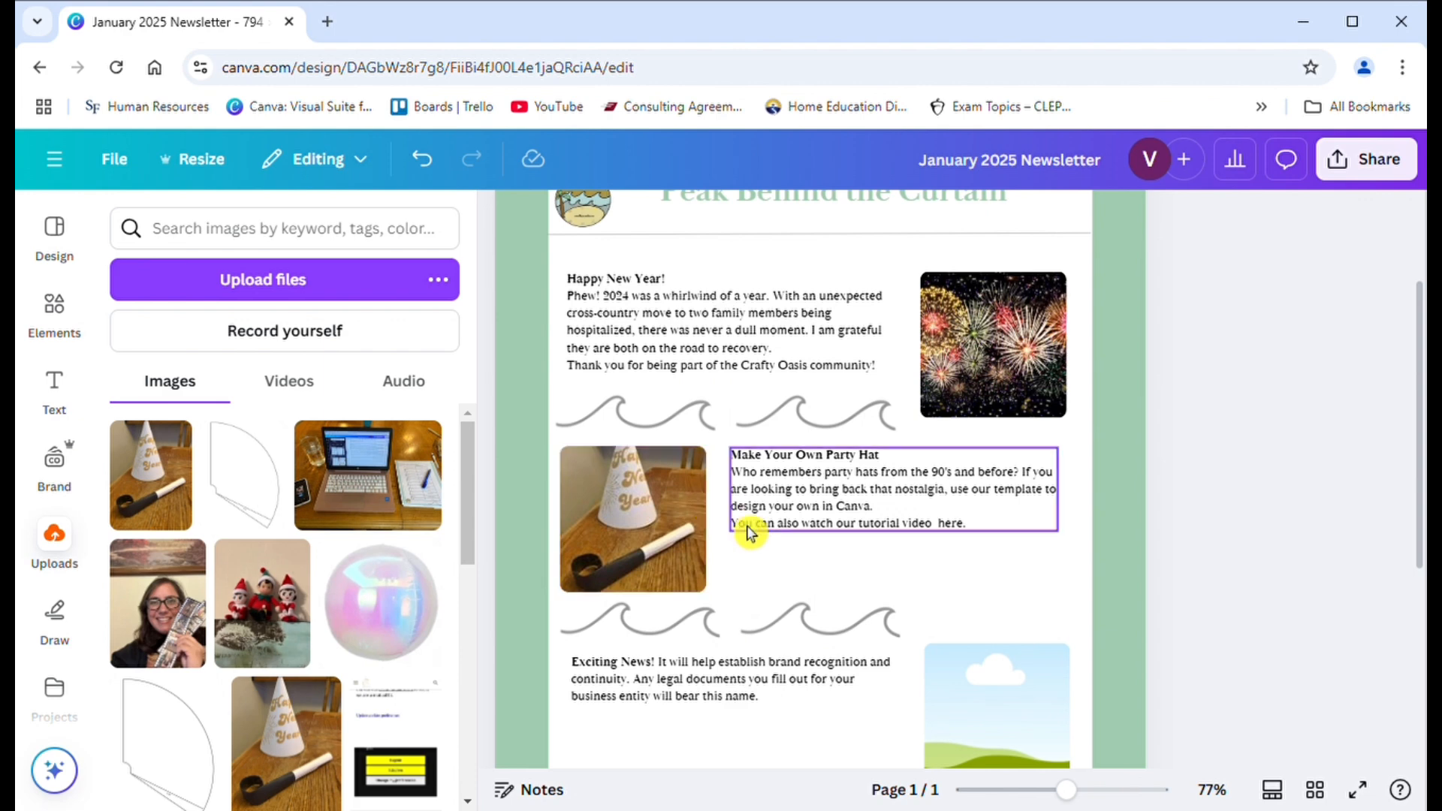
{"action": "left_click", "coordinate": [644, 552]}
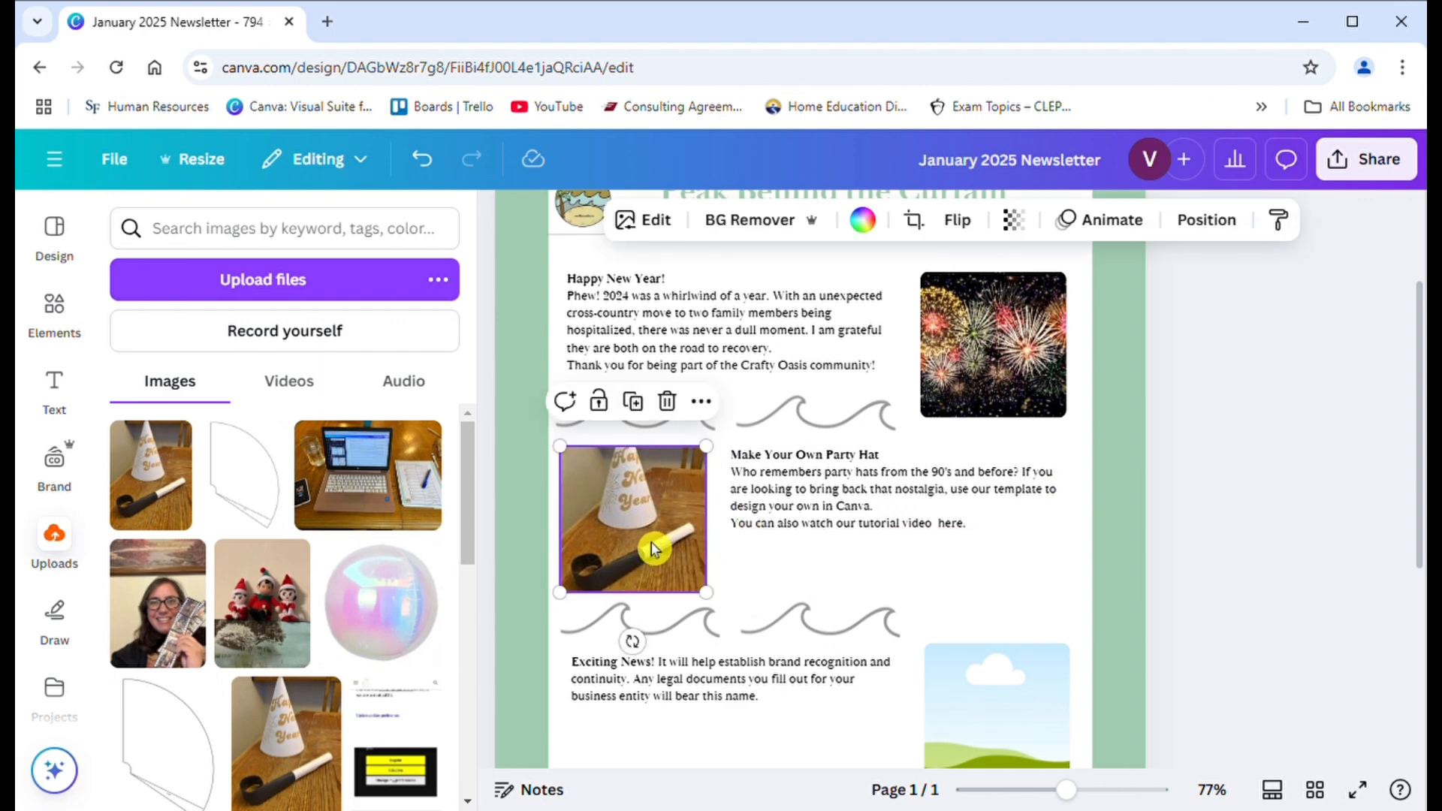
- Break the third article's text after "Exciting News!" so the heading stands on its own line
{"action": "left_click_drag", "start_coordinate": [1423, 455], "coordinate": [1397, 509]}
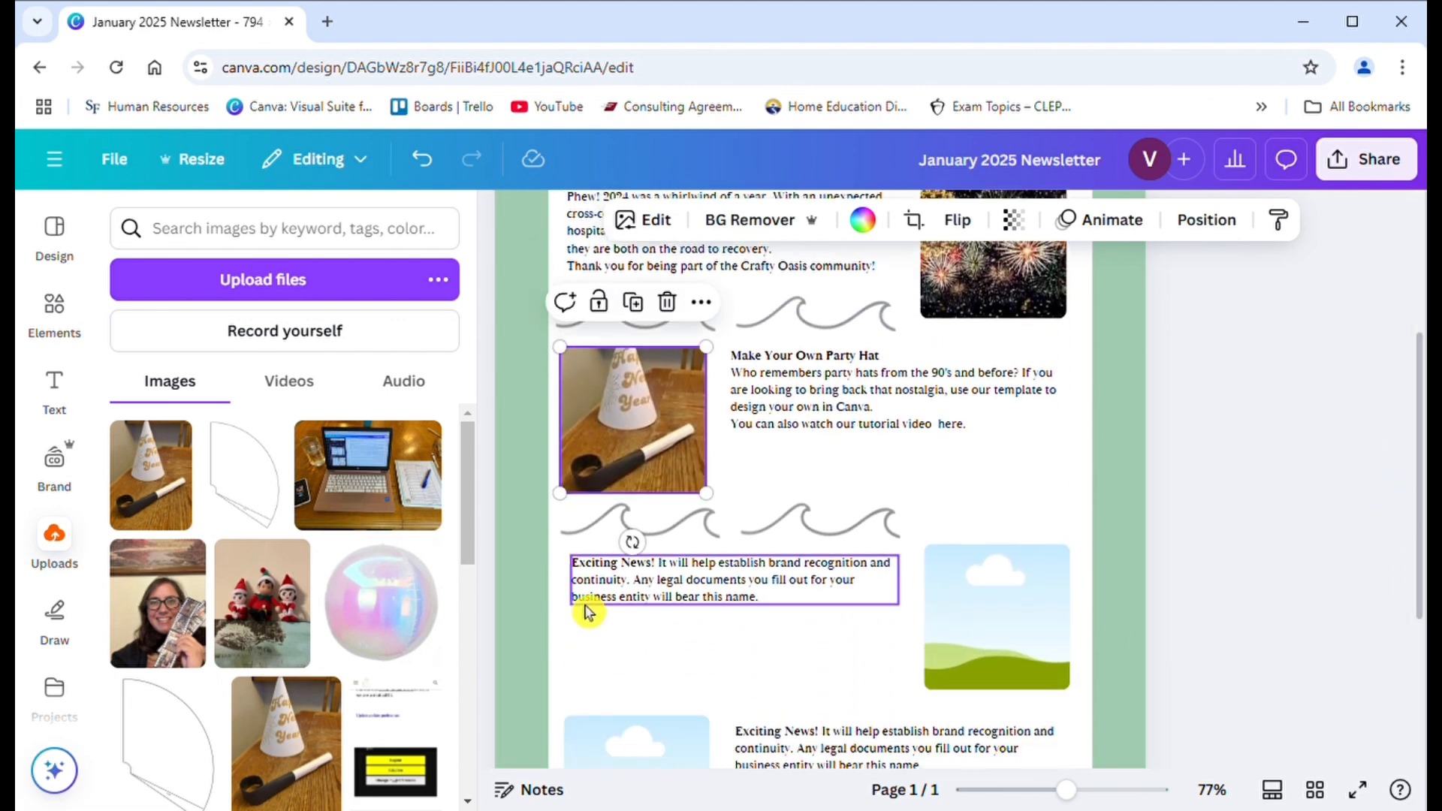
{"action": "left_click", "coordinate": [641, 607]}
{"action": "double_click", "coordinate": [640, 607]}
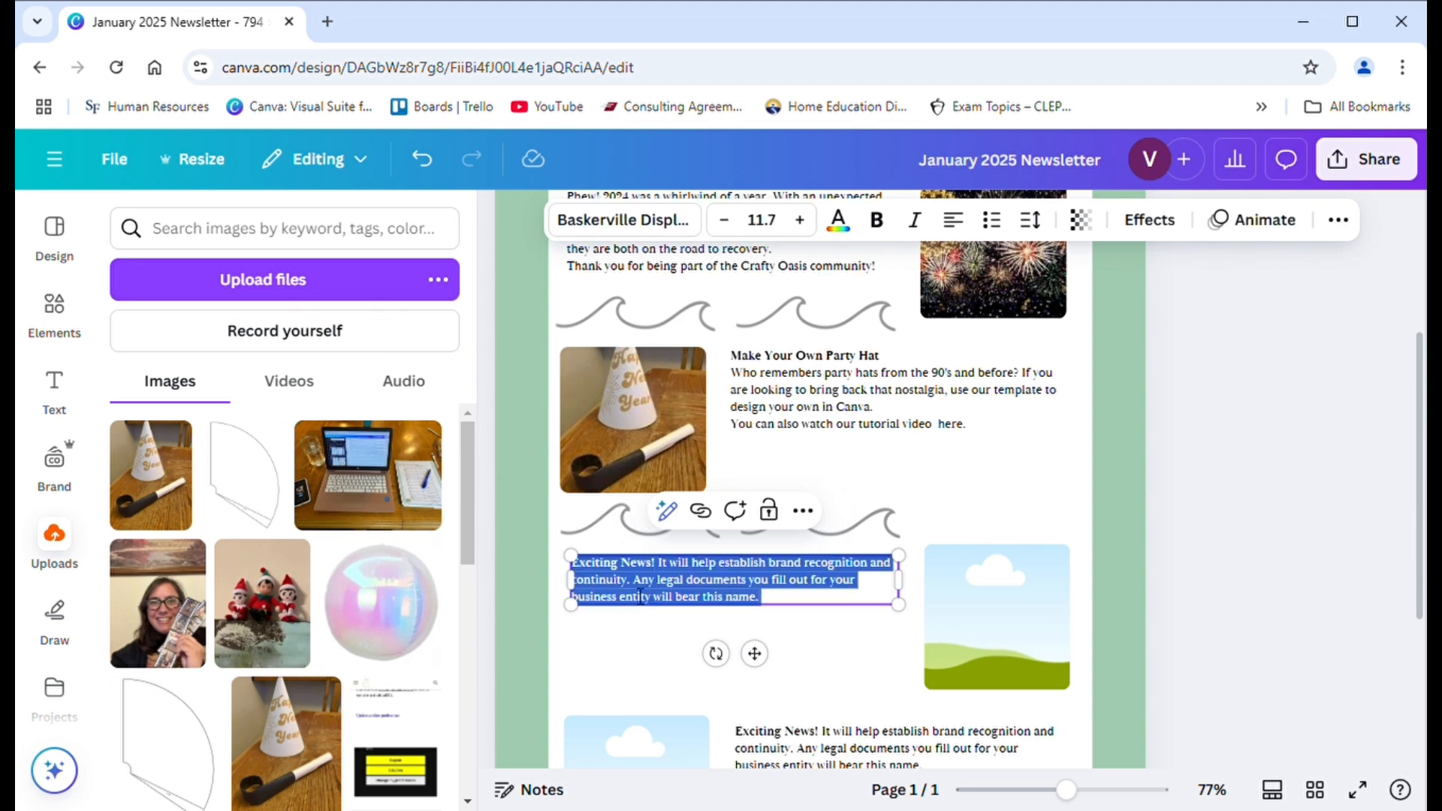
{"action": "left_click", "coordinate": [662, 576]}
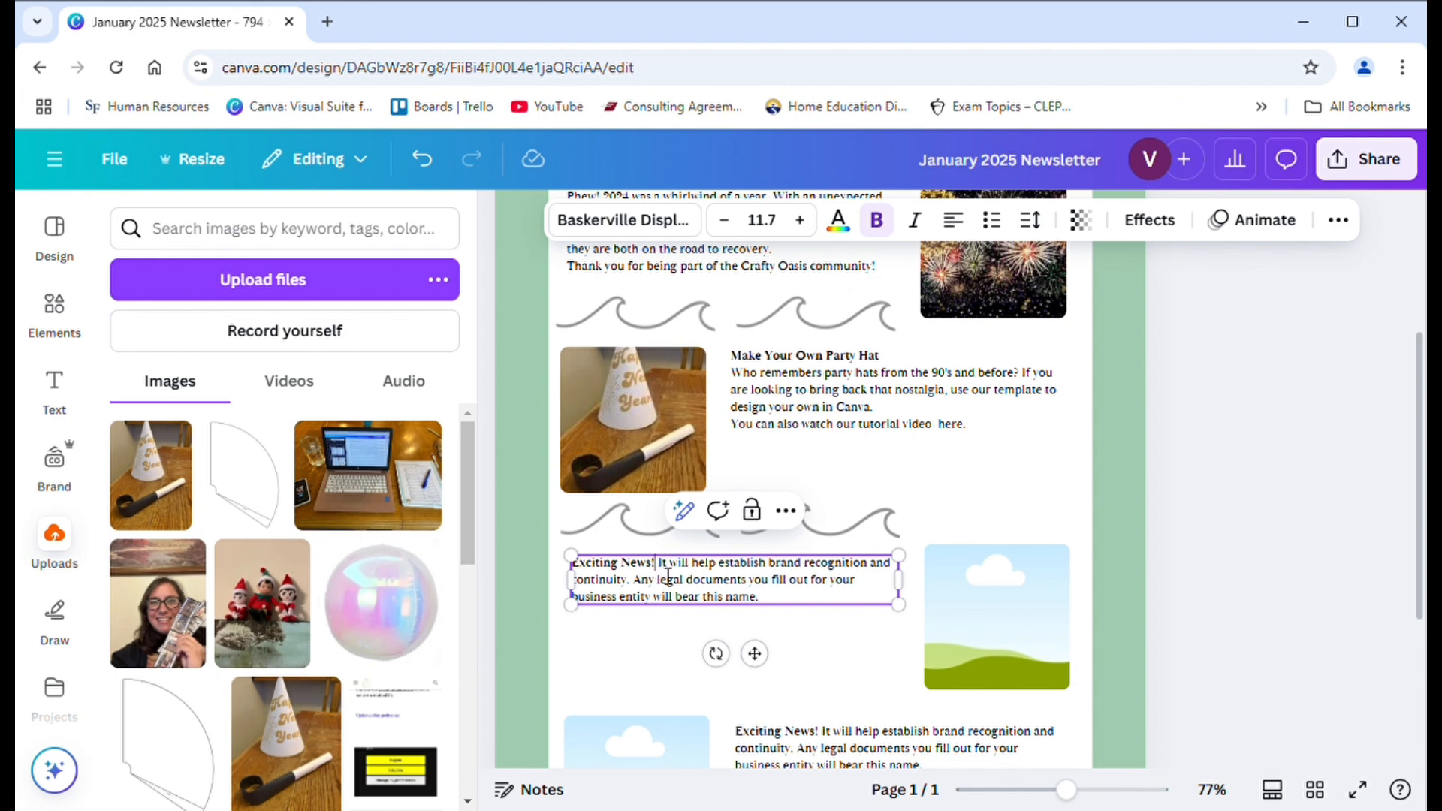
{"action": "key", "text": "shift+Right"}
{"action": "key", "text": "Return"}
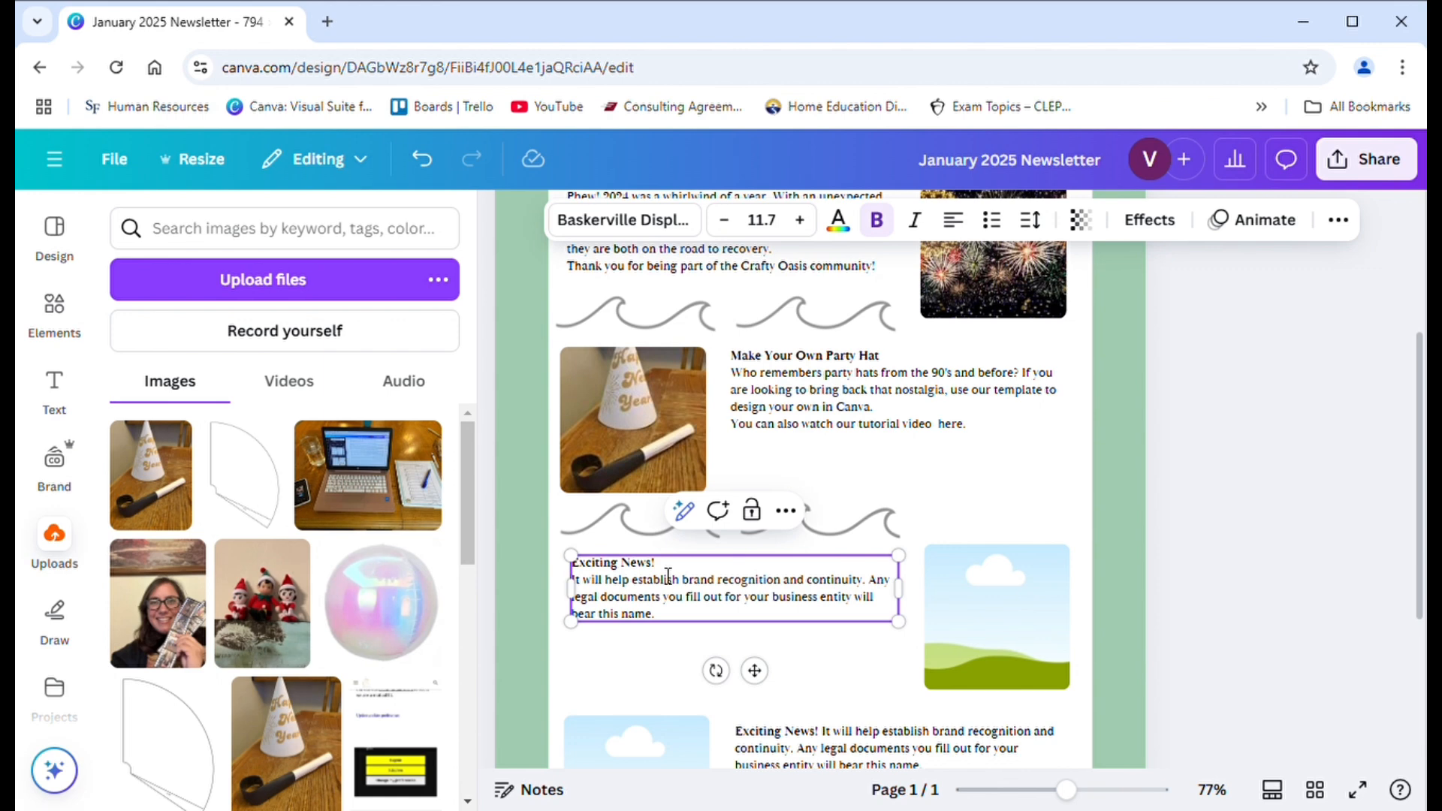
- Replace the placeholder body under "Exciting News!" with "The Crafty Oasis has been hard" in regular weight
{"action": "left_click_drag", "start_coordinate": [659, 614], "coordinate": [577, 588]}
{"action": "type", "text": "The"}
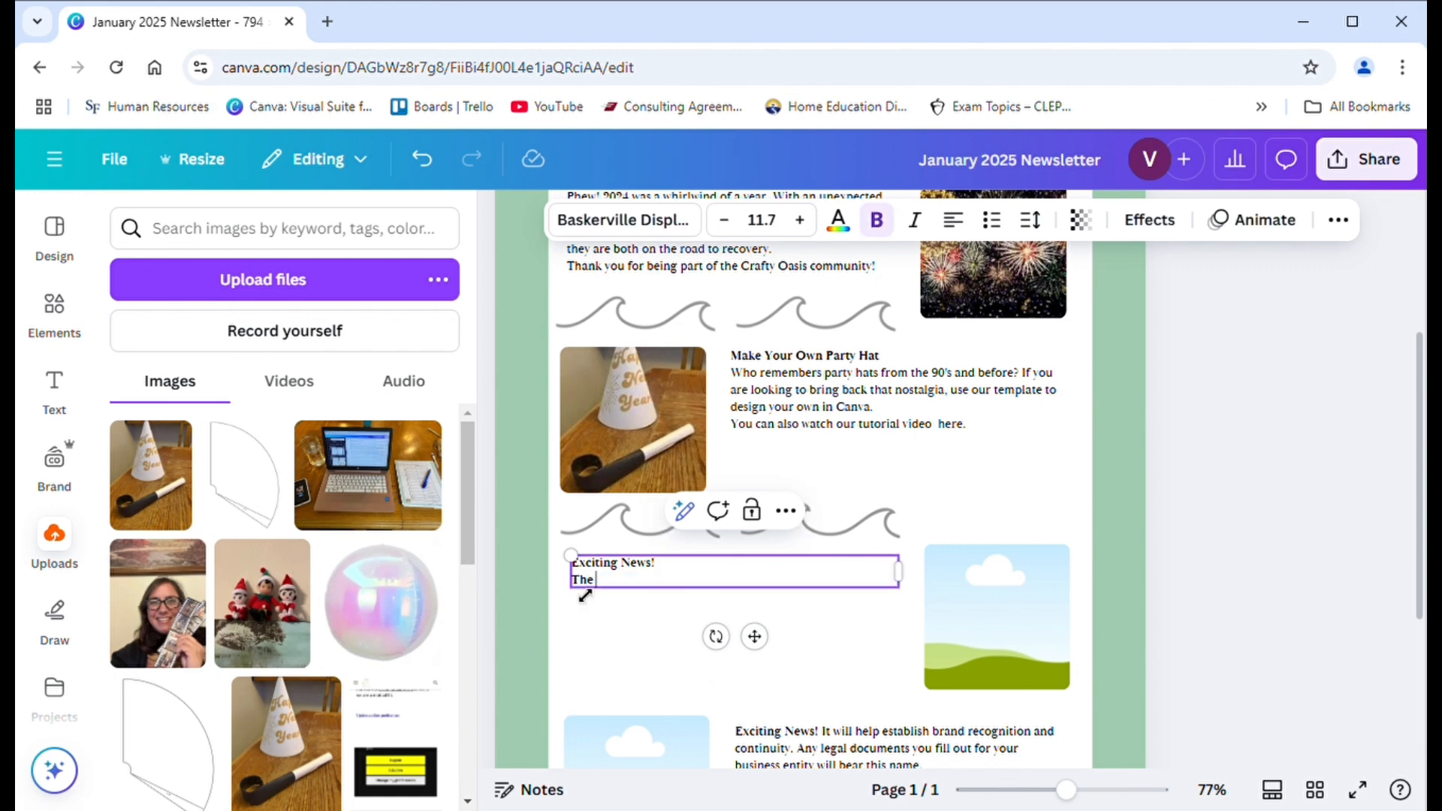
{"action": "type", "text": " Crafty Oasis has been hard"}
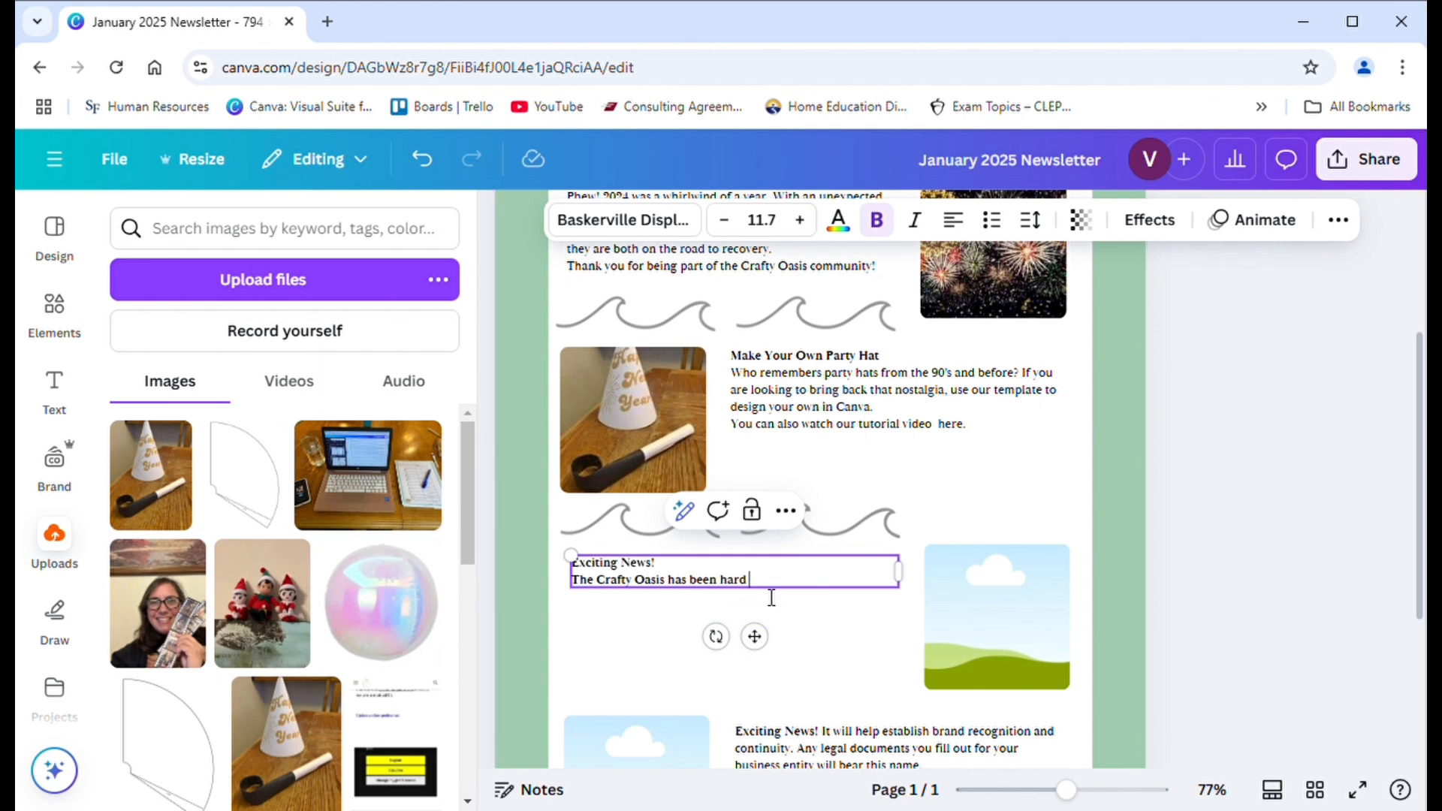
{"action": "left_click_drag", "start_coordinate": [771, 597], "coordinate": [580, 586]}
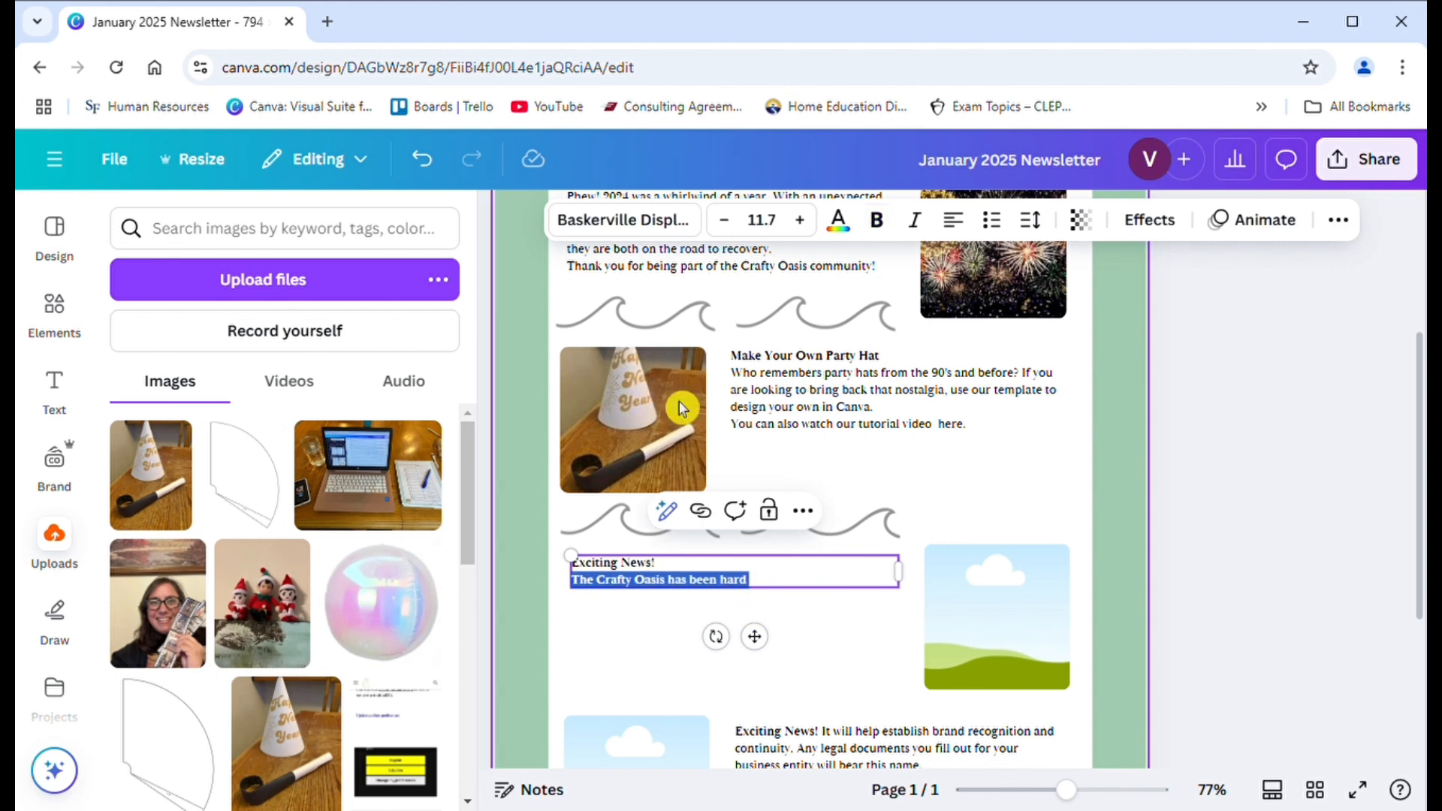
{"action": "left_click", "coordinate": [877, 236]}
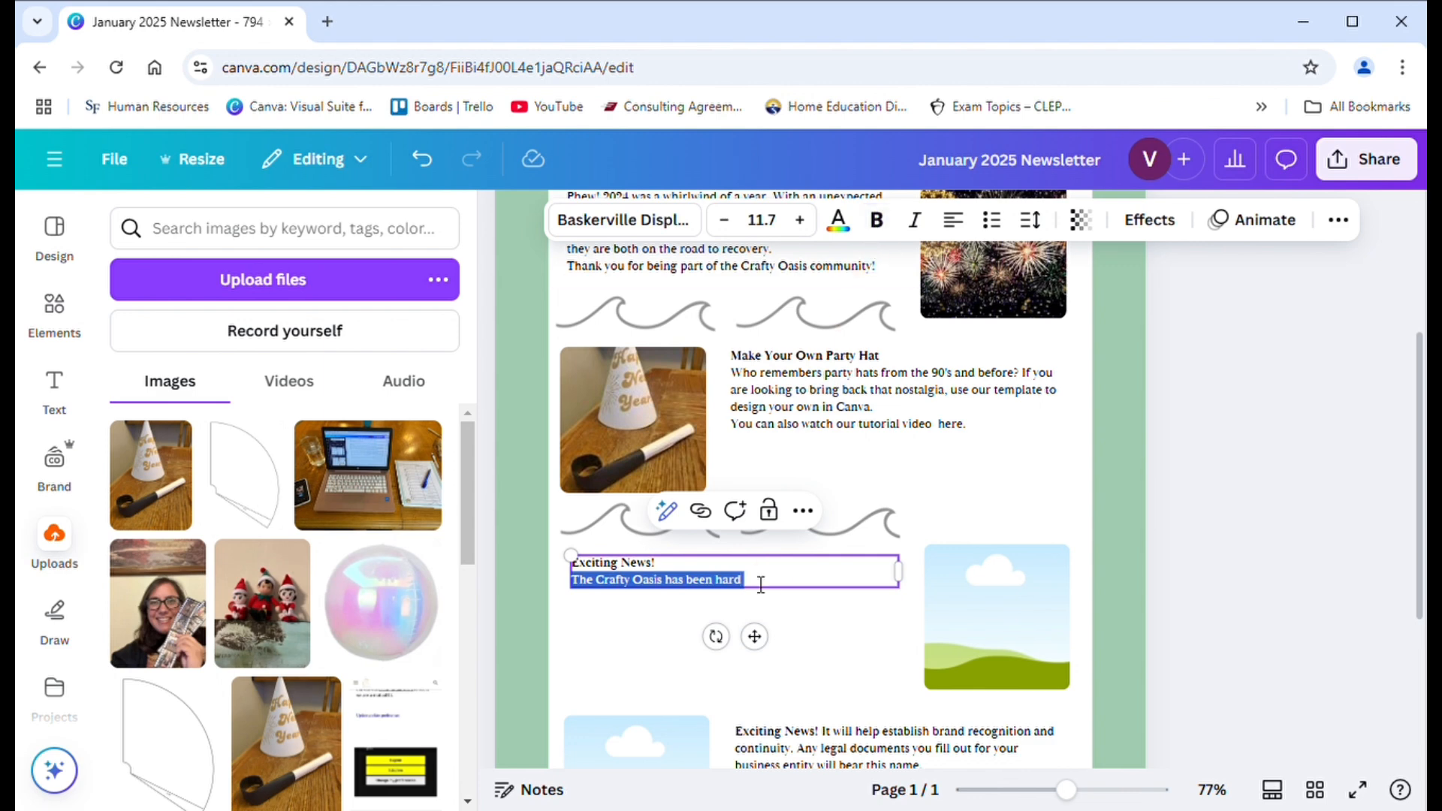
{"action": "left_click", "coordinate": [761, 591]}
- Continue the Exciting News sentence with "at work making videos for YouTube"
{"action": "type", "text": "at work ma"}
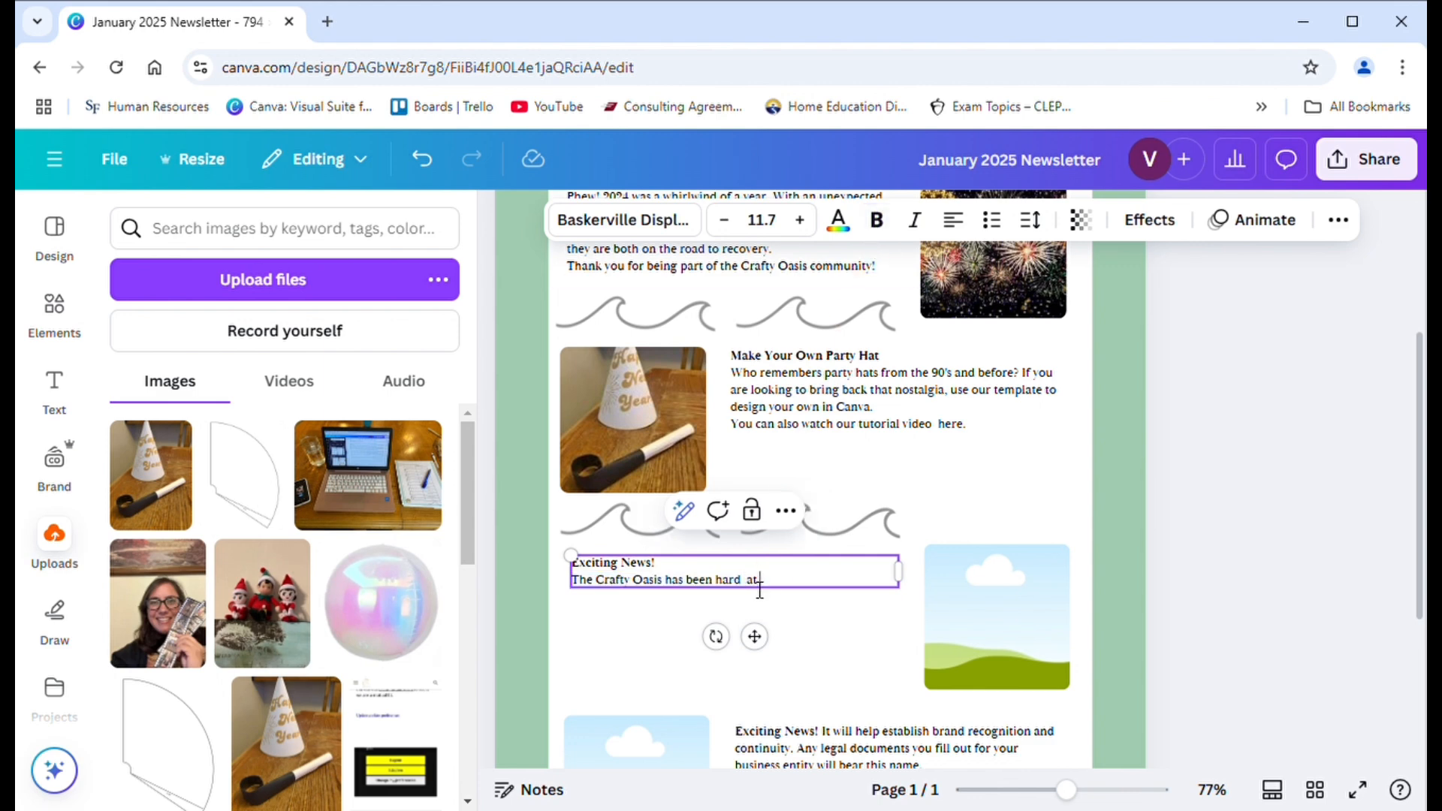
{"action": "type", "text": "king videos for YouTube"}
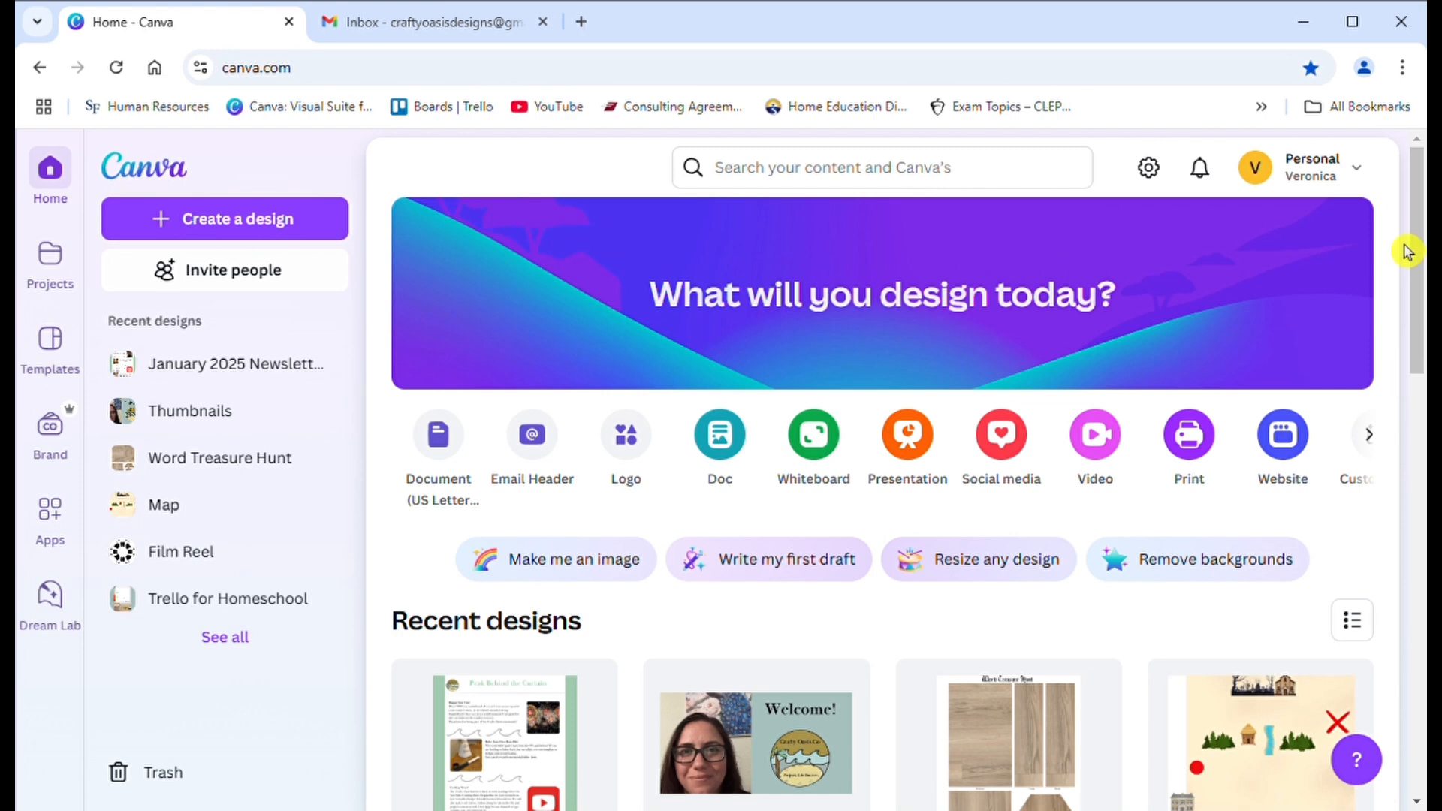
- Open the January 2025 Newsletter from the recent designs, close the side navigation, and enlarge the page view to 51%
{"action": "scroll", "coordinate": [1420, 190], "scroll_direction": "down", "scroll_amount": 2}
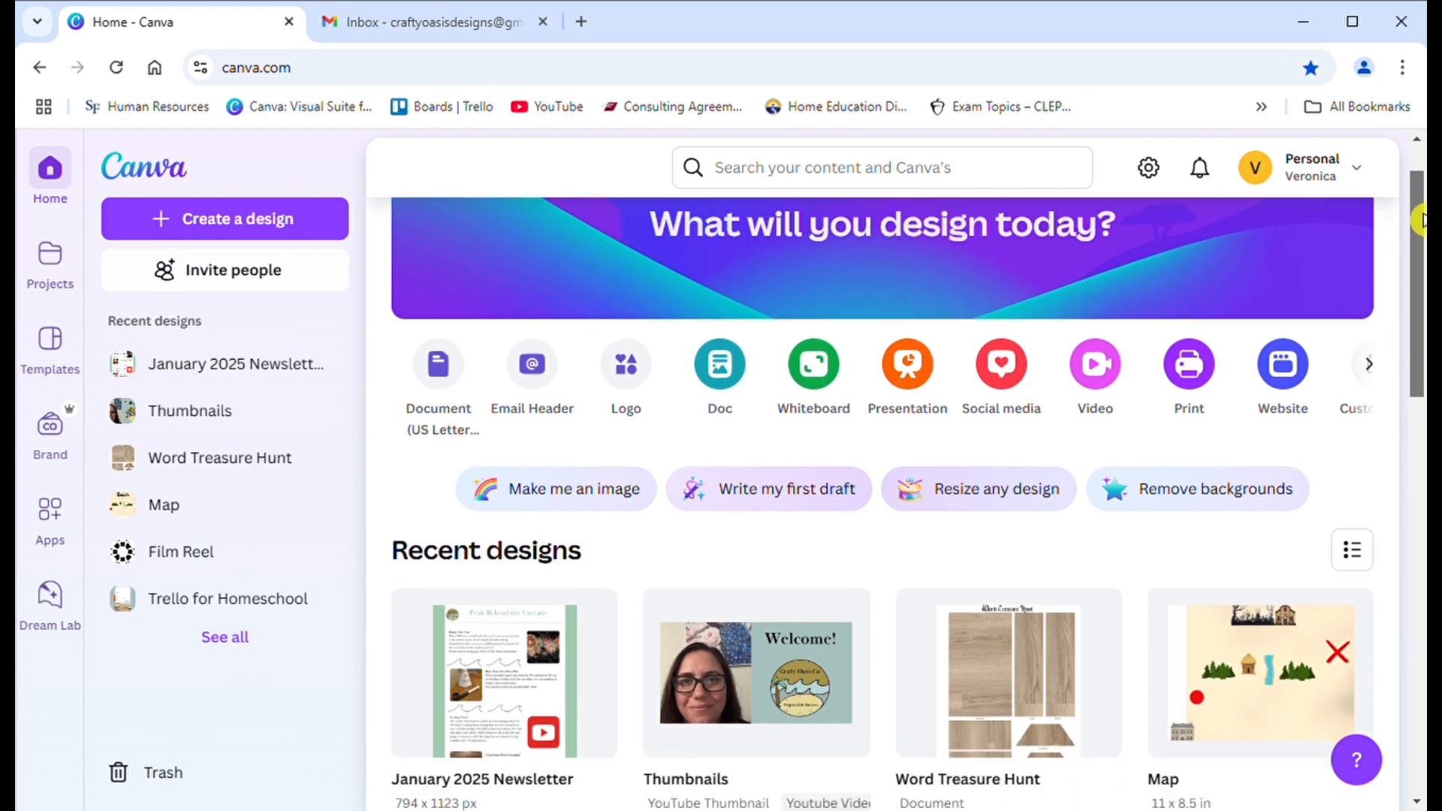
{"action": "left_click", "coordinate": [529, 595]}
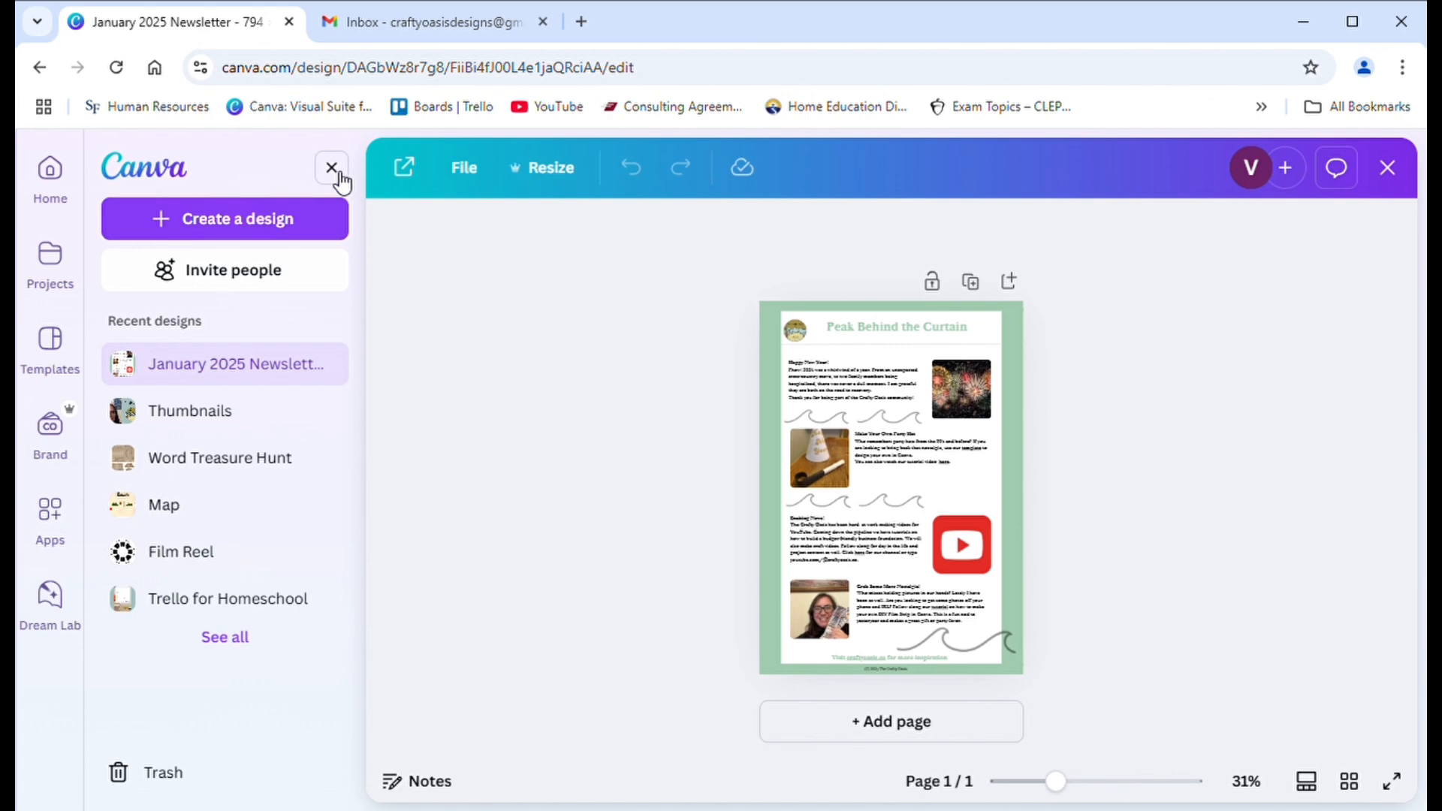
{"action": "left_click", "coordinate": [335, 174]}
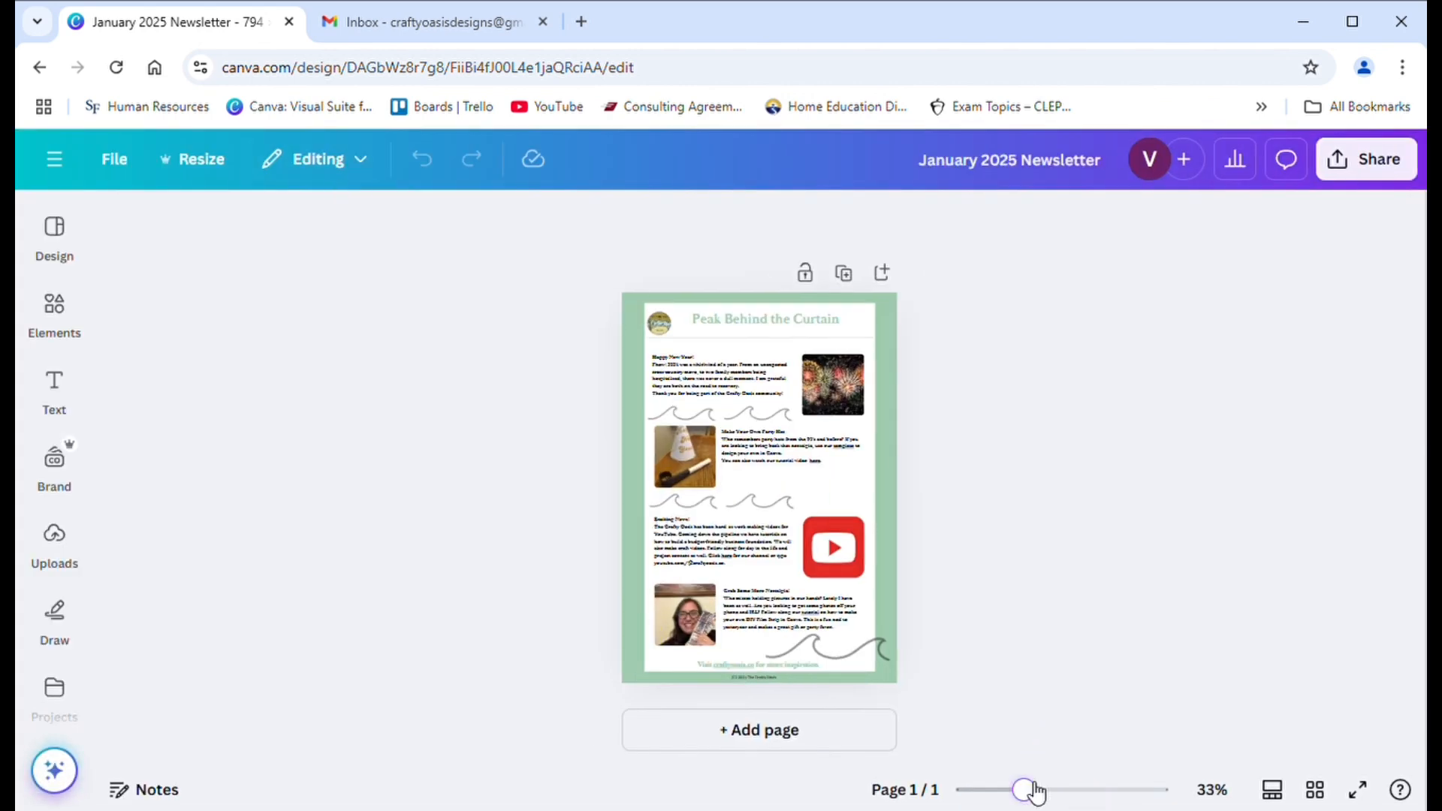
{"action": "left_click_drag", "start_coordinate": [1033, 788], "coordinate": [1048, 791]}
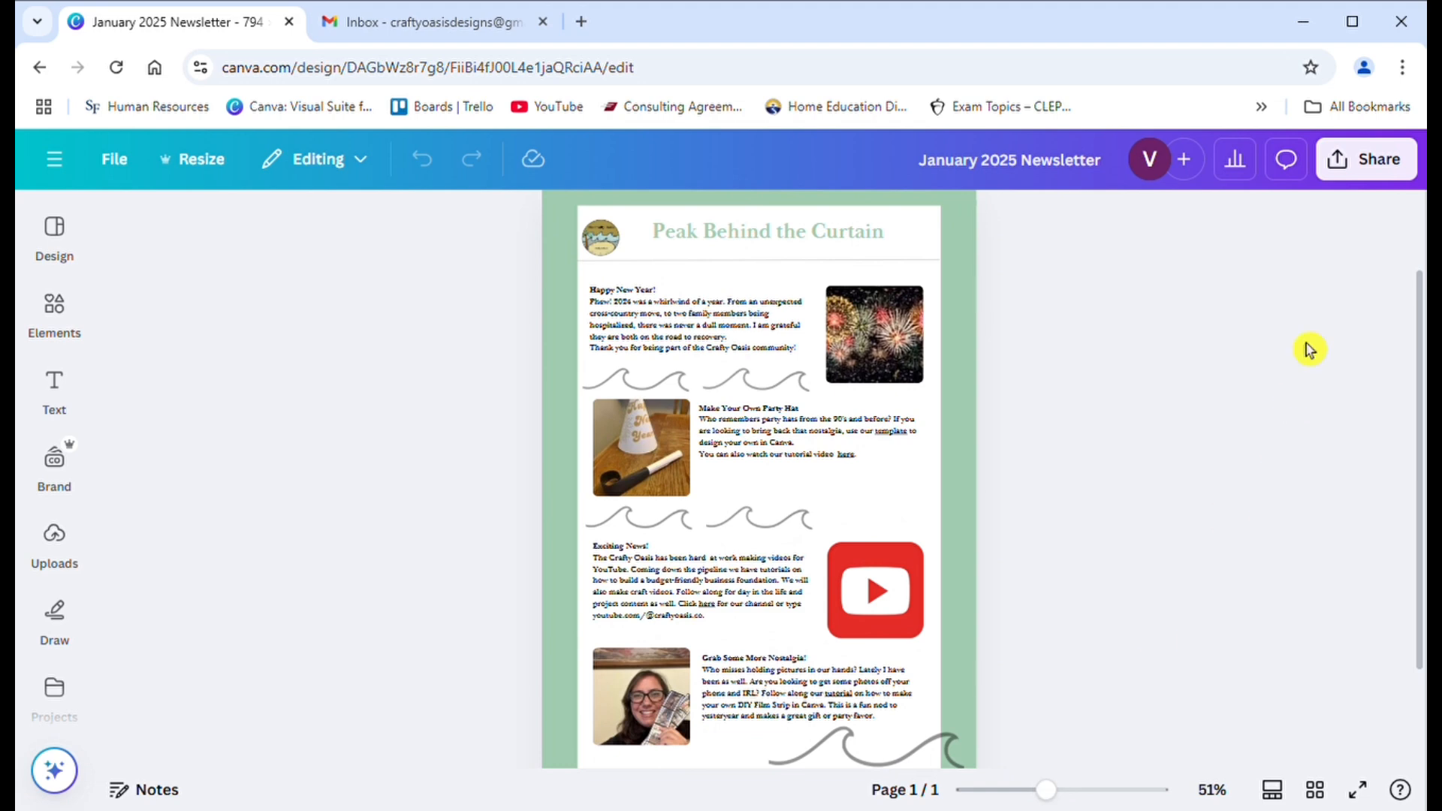
- Review the newsletter's public view link in the sharing options and copy its collaboration link
{"action": "left_click", "coordinate": [1375, 169]}
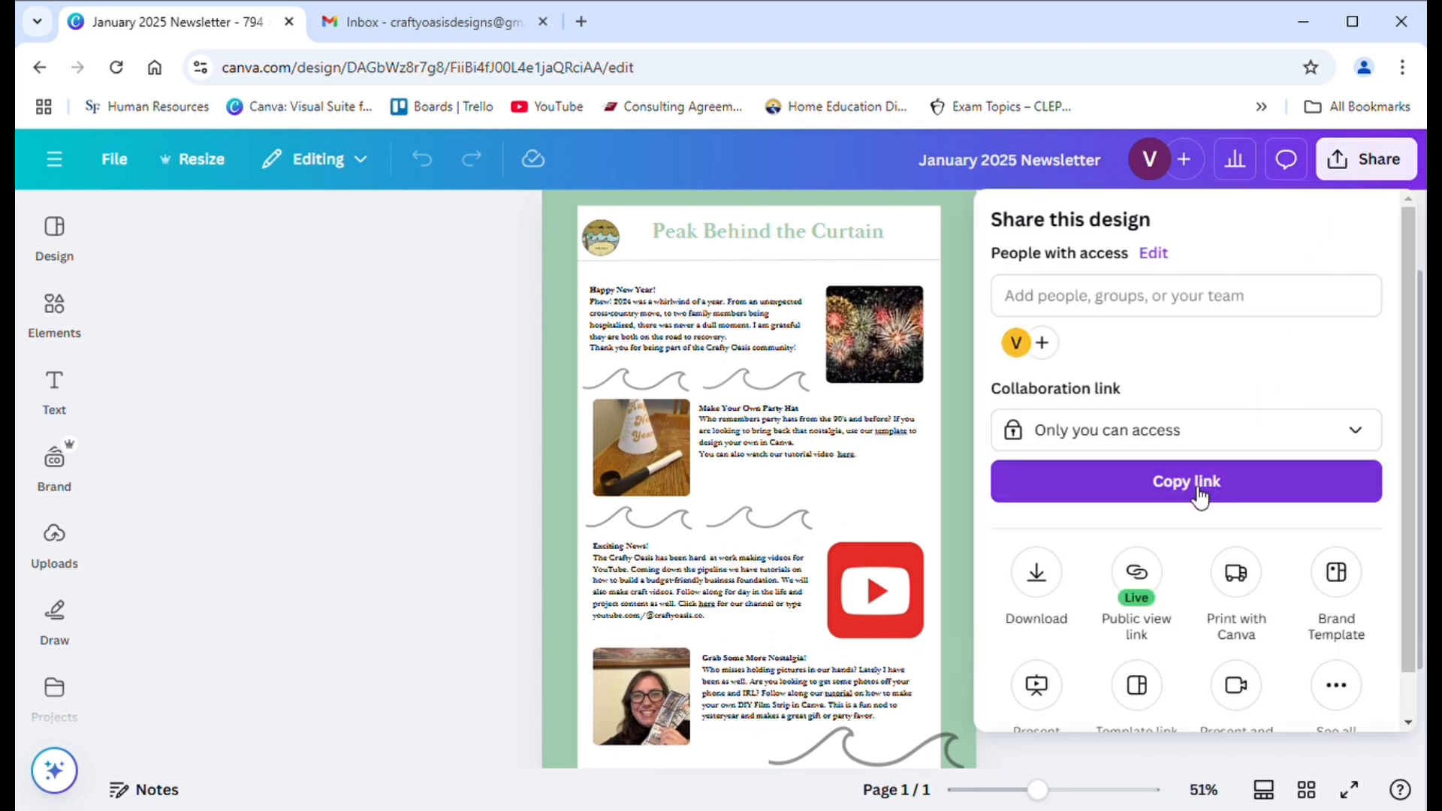
{"action": "left_click", "coordinate": [1138, 577]}
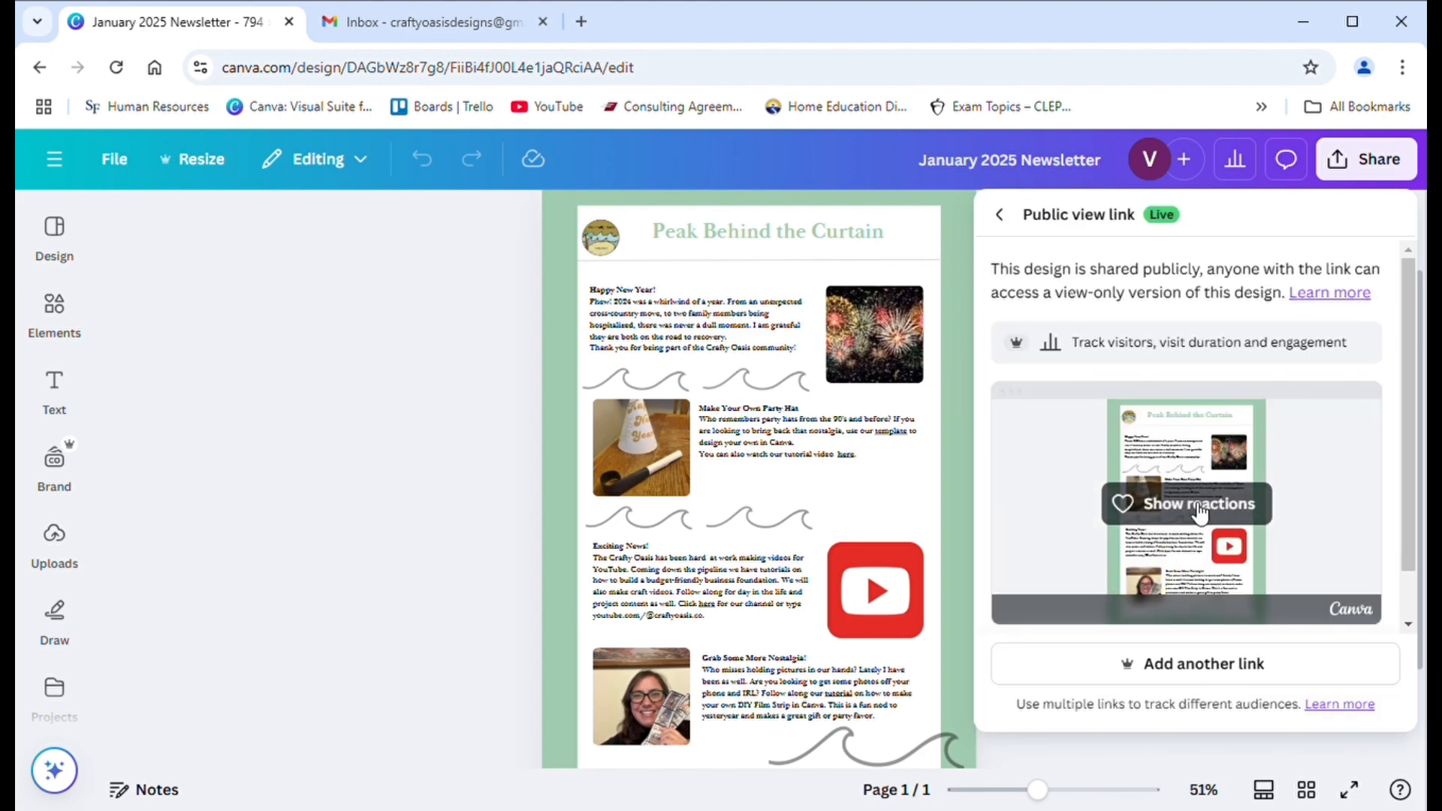
{"action": "left_click", "coordinate": [1003, 219]}
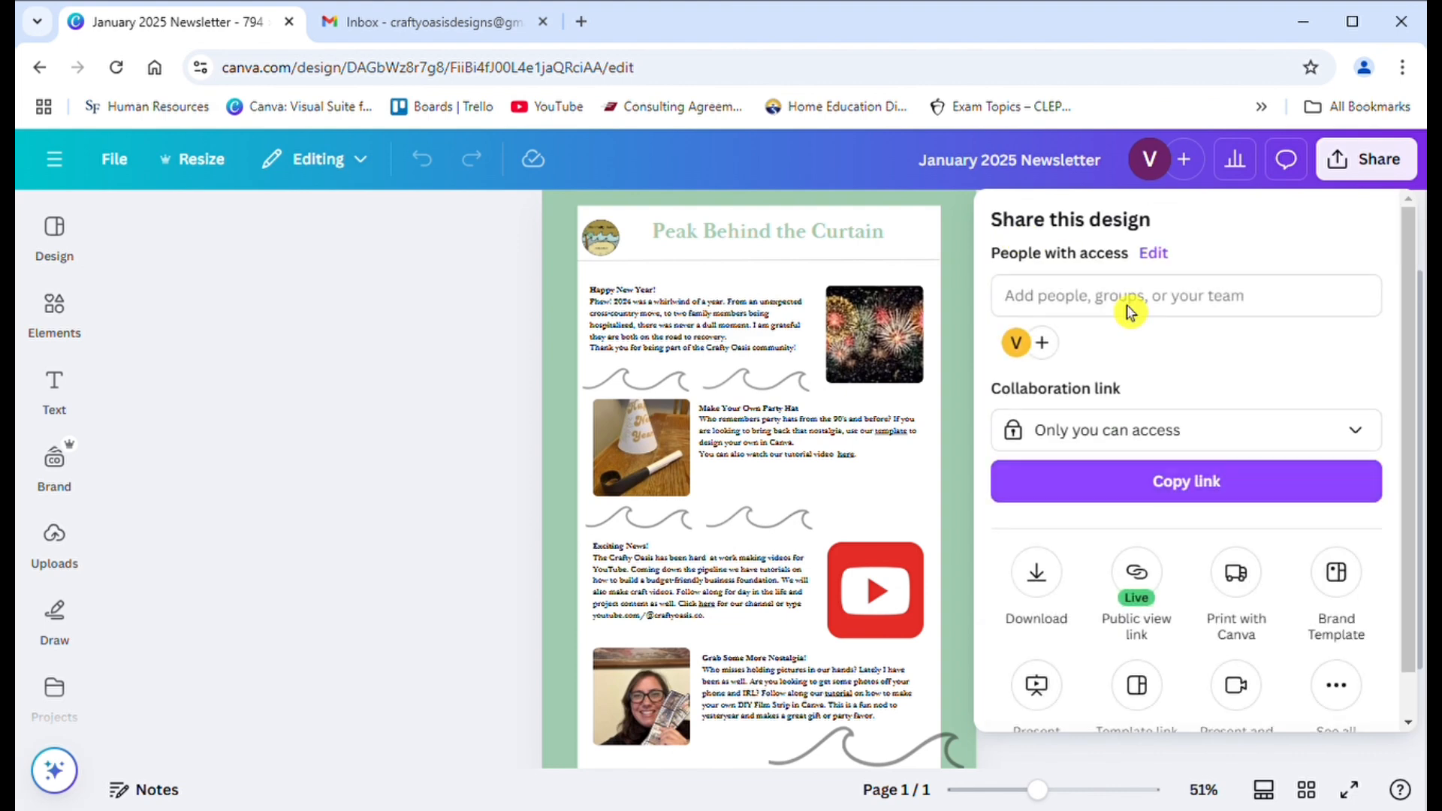
{"action": "left_click", "coordinate": [1262, 502]}
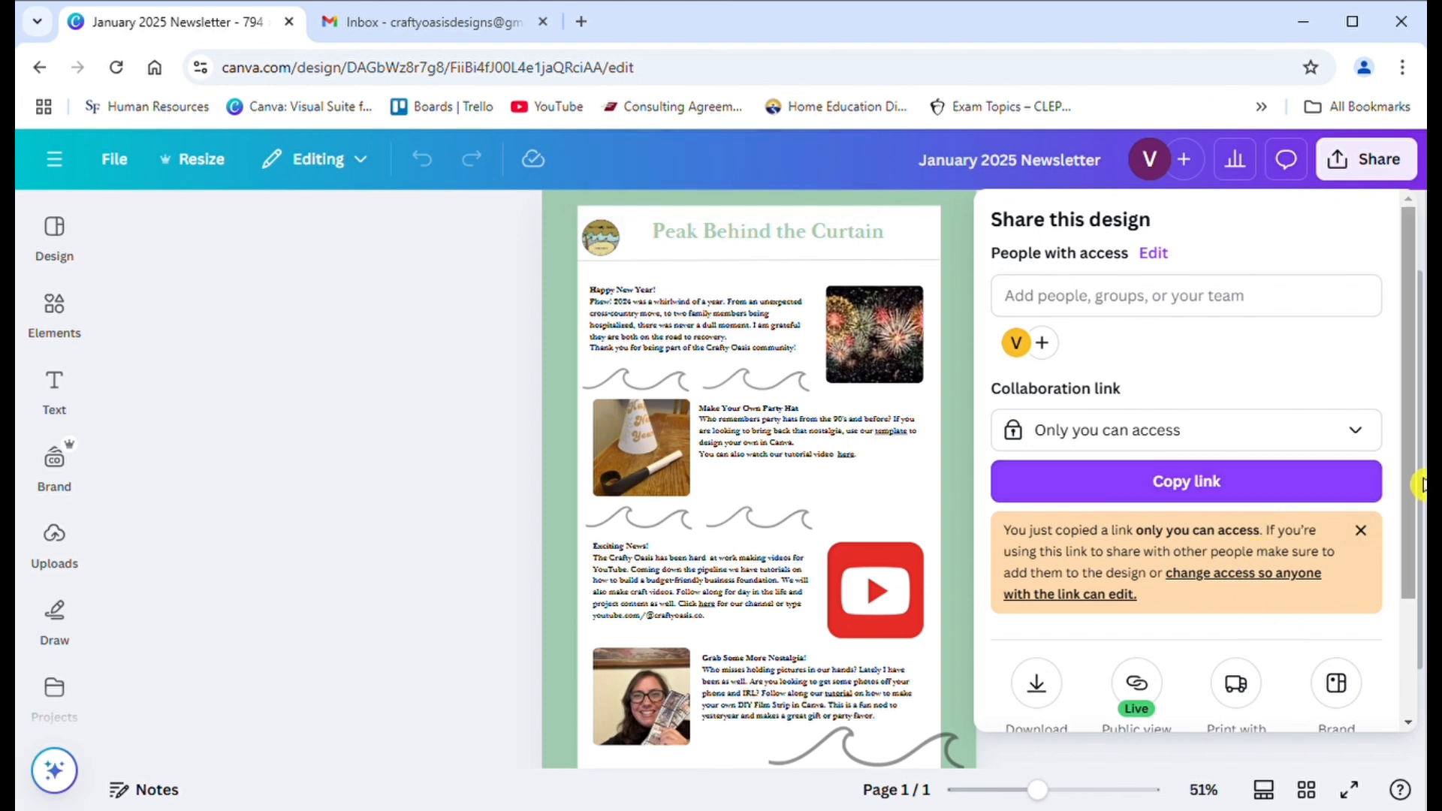
- Look through the complete list of sharing and saving options for publishing the newsletter
{"action": "left_click_drag", "start_coordinate": [1423, 485], "coordinate": [1422, 646]}
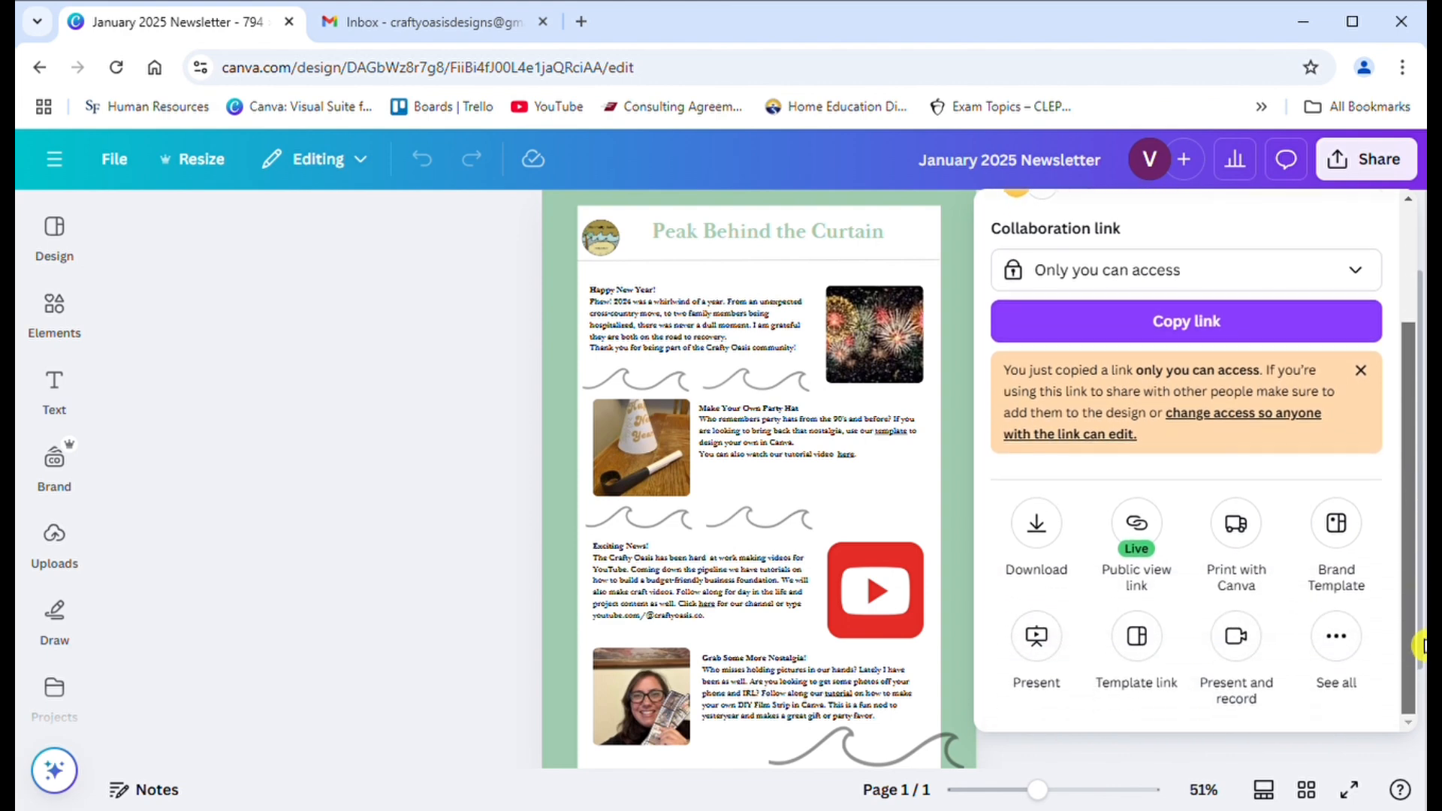
{"action": "left_click", "coordinate": [1336, 636]}
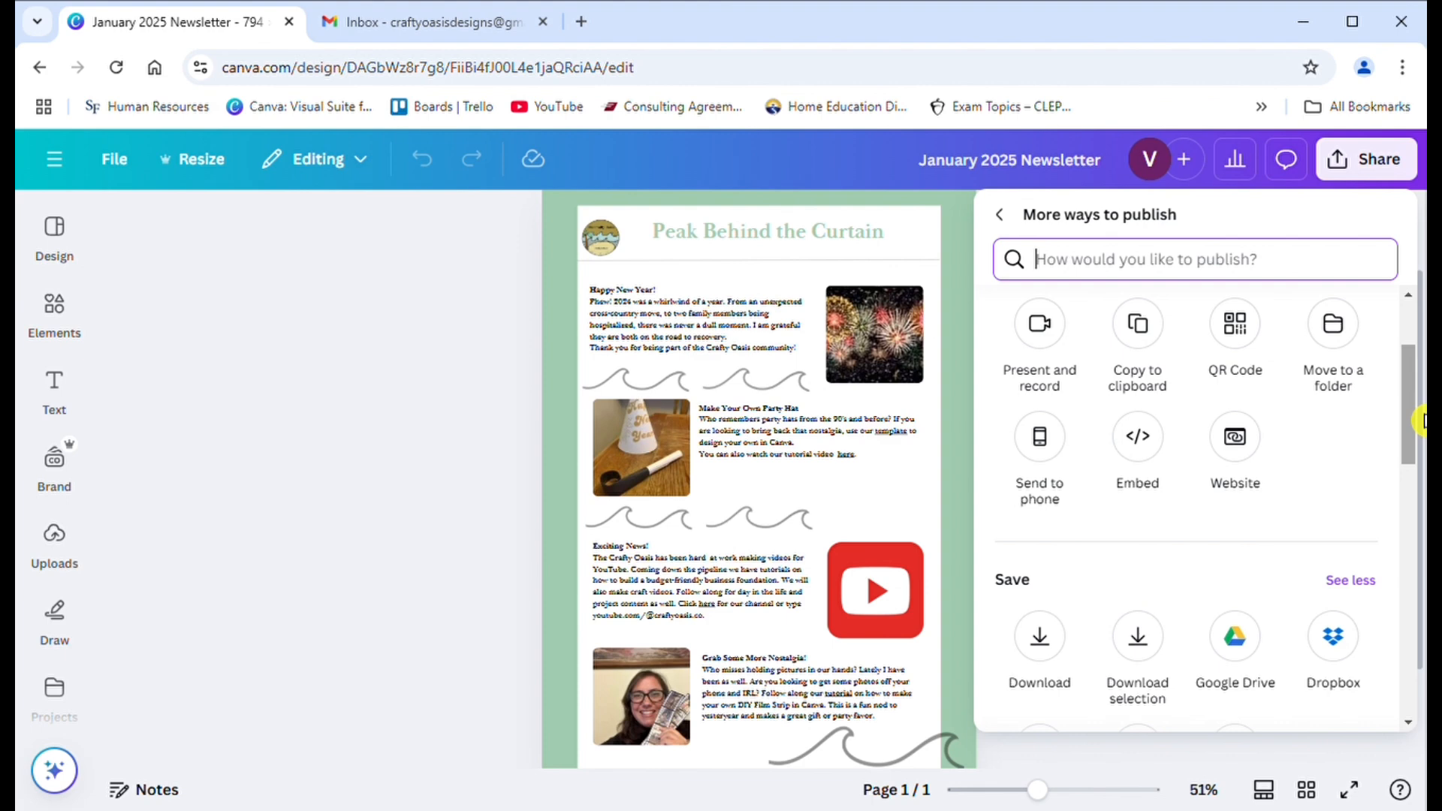
{"action": "left_click_drag", "start_coordinate": [1417, 418], "coordinate": [1385, 314]}
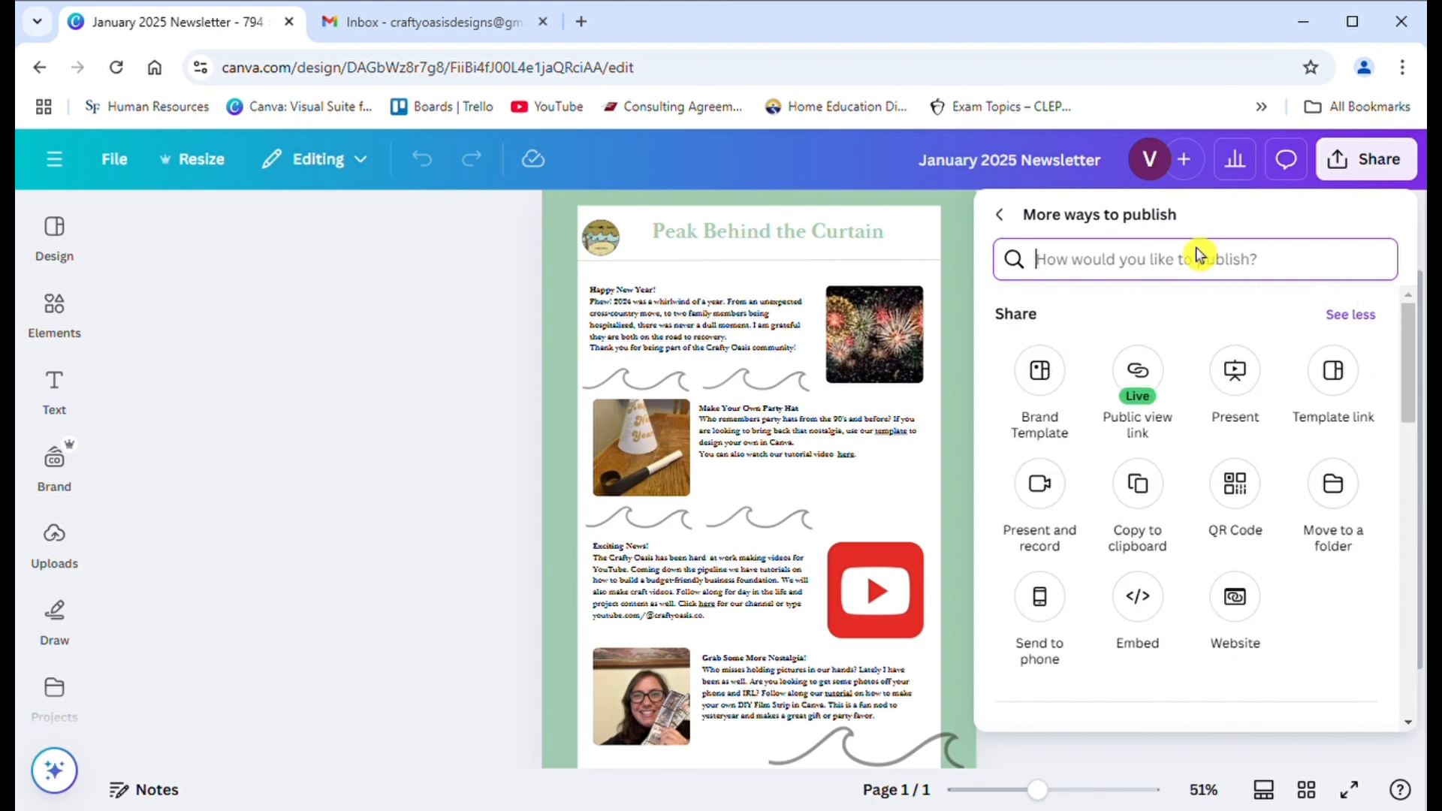
{"action": "left_click", "coordinate": [1005, 217]}
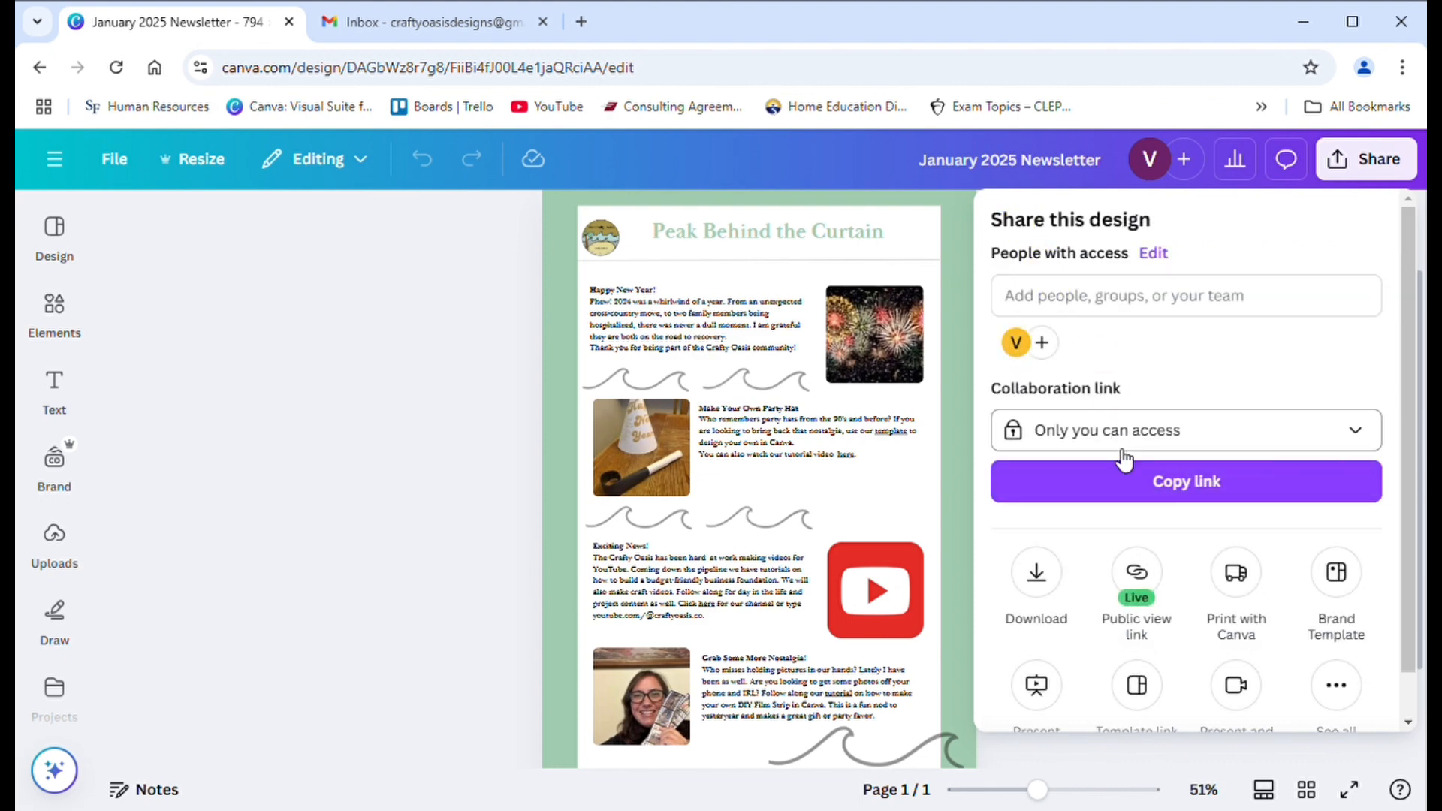
- Set the newsletter's download file type to JPG
{"action": "left_click", "coordinate": [1042, 599]}
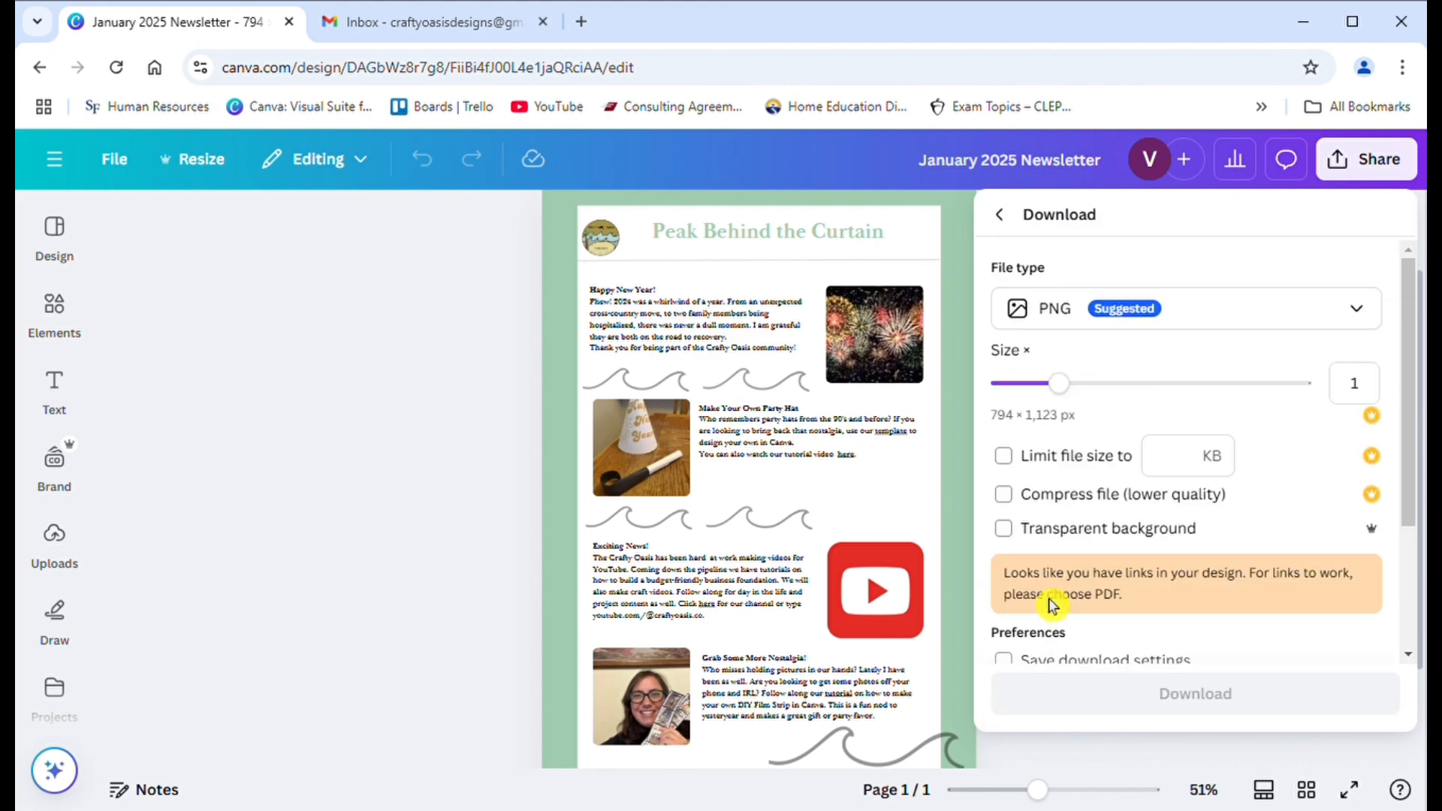
{"action": "left_click", "coordinate": [1229, 325]}
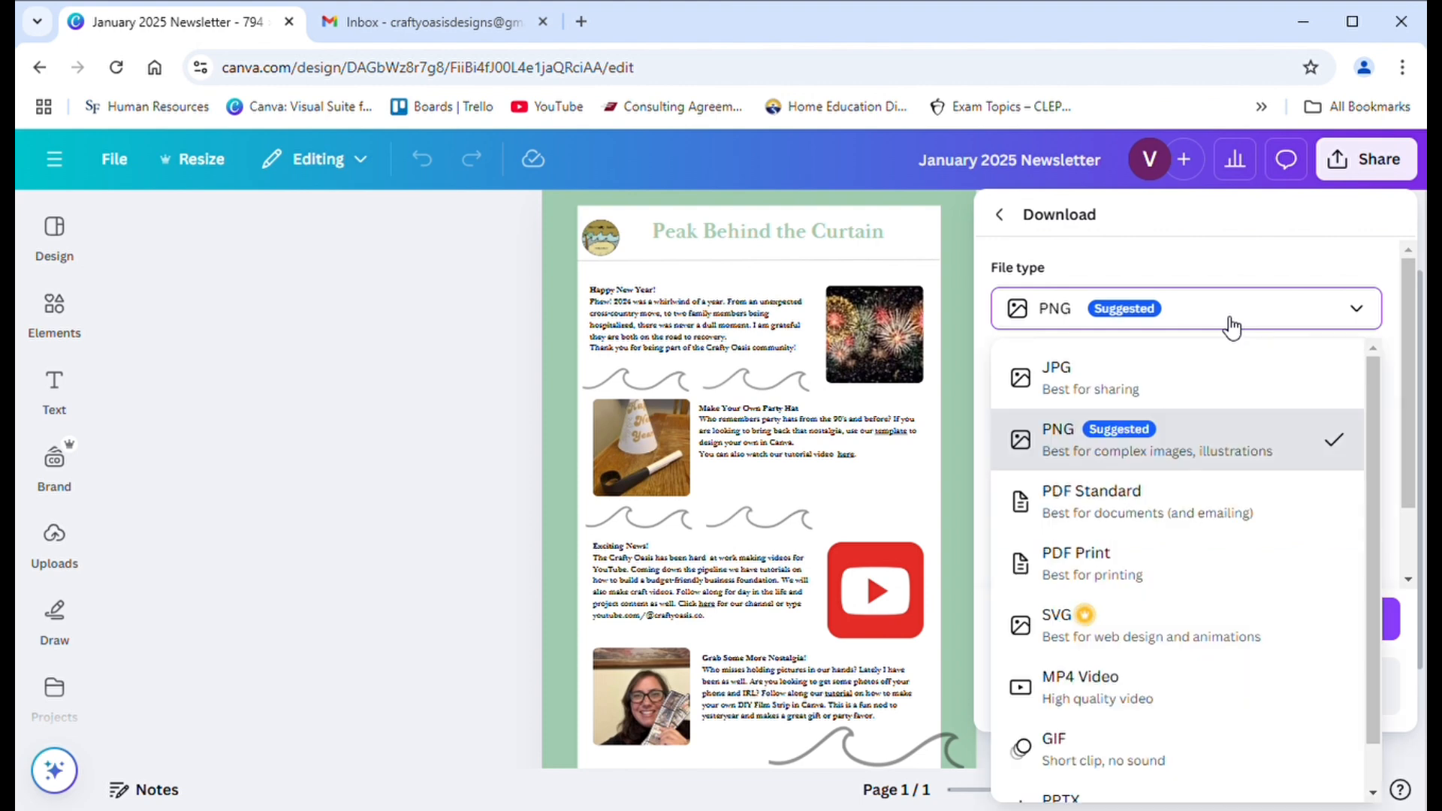
{"action": "left_click", "coordinate": [1128, 399]}
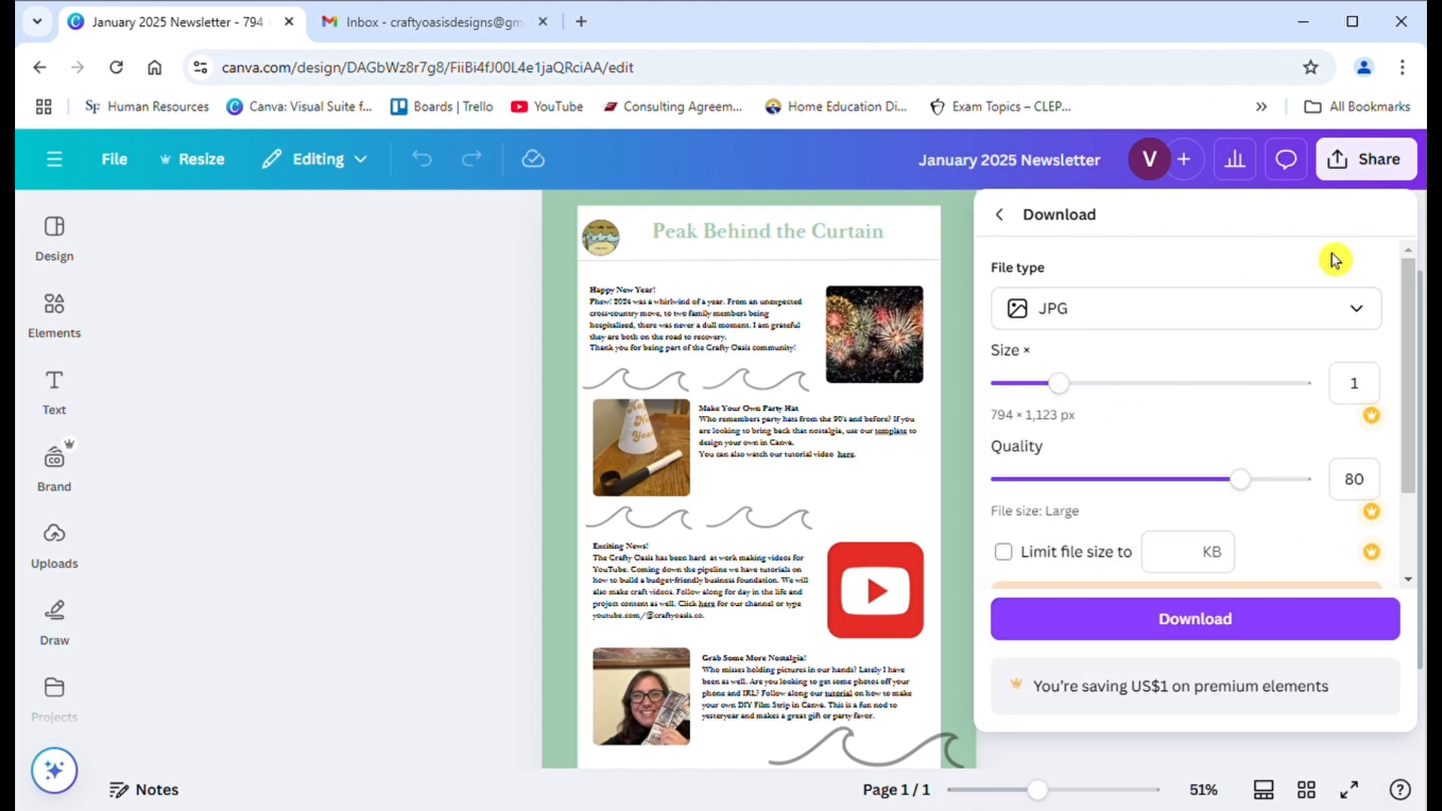
- Switch to Gmail and start a new message in the expanded window using The Crafty Oasis Newsletter template
{"action": "left_click", "coordinate": [438, 26]}
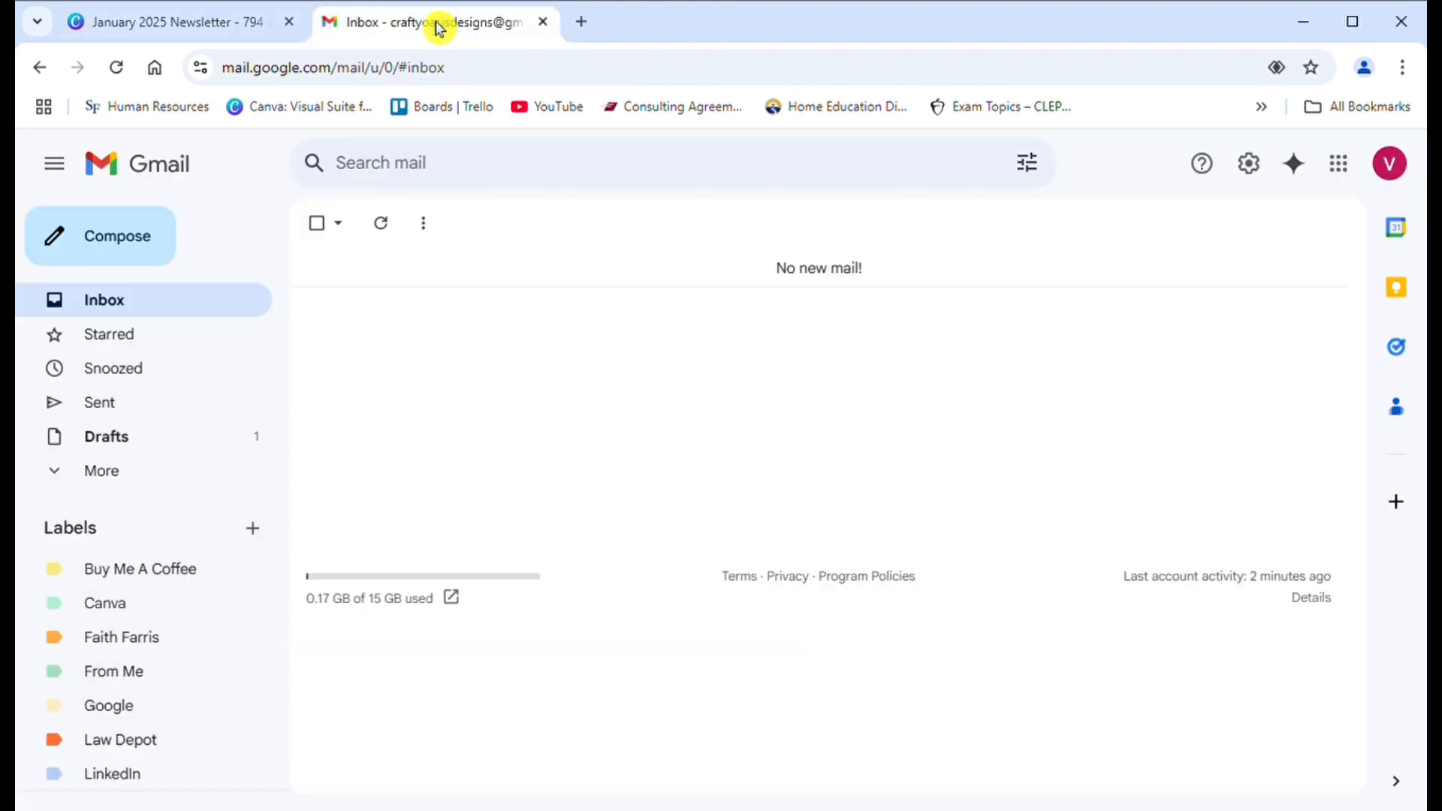
{"action": "left_click", "coordinate": [164, 255]}
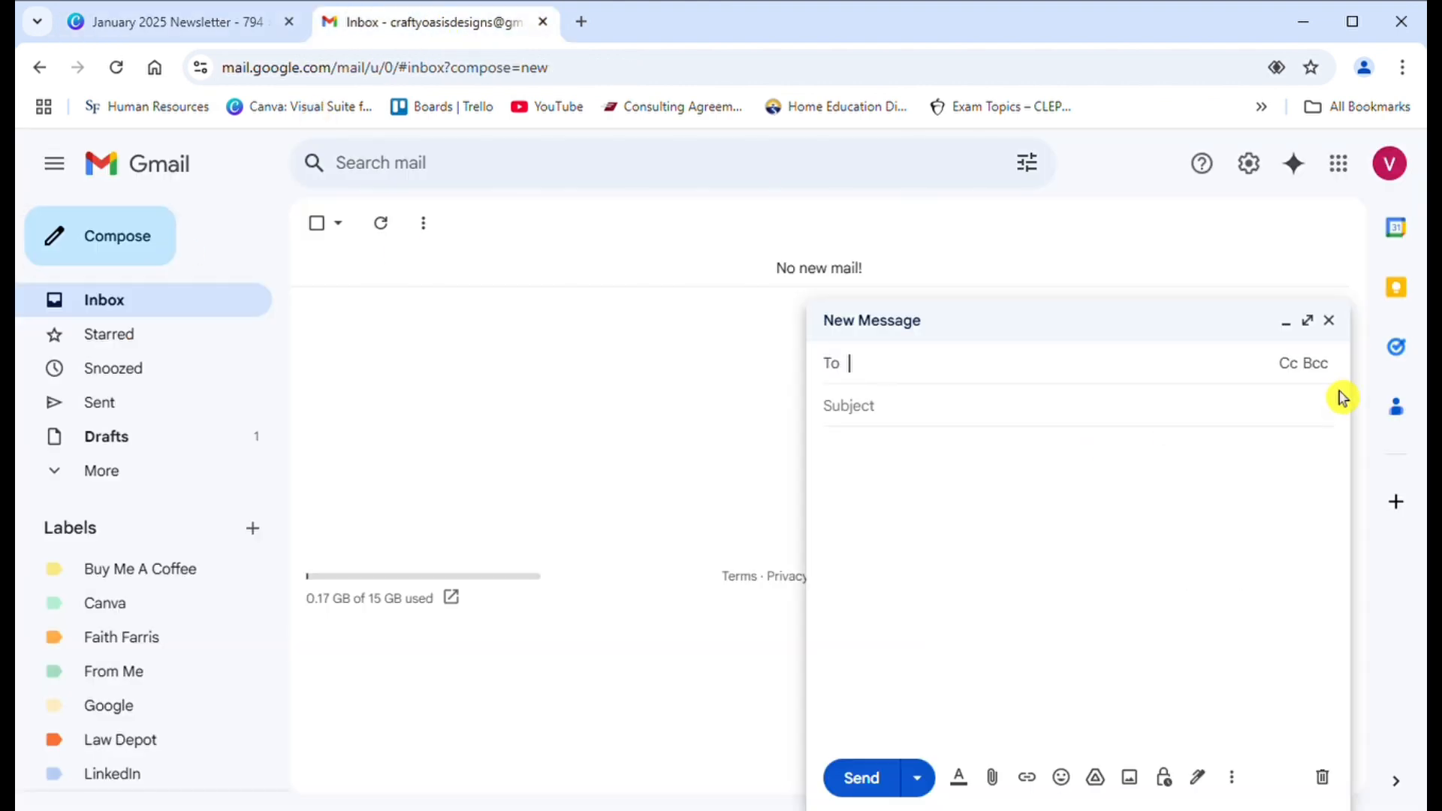
{"action": "left_click", "coordinate": [1311, 323]}
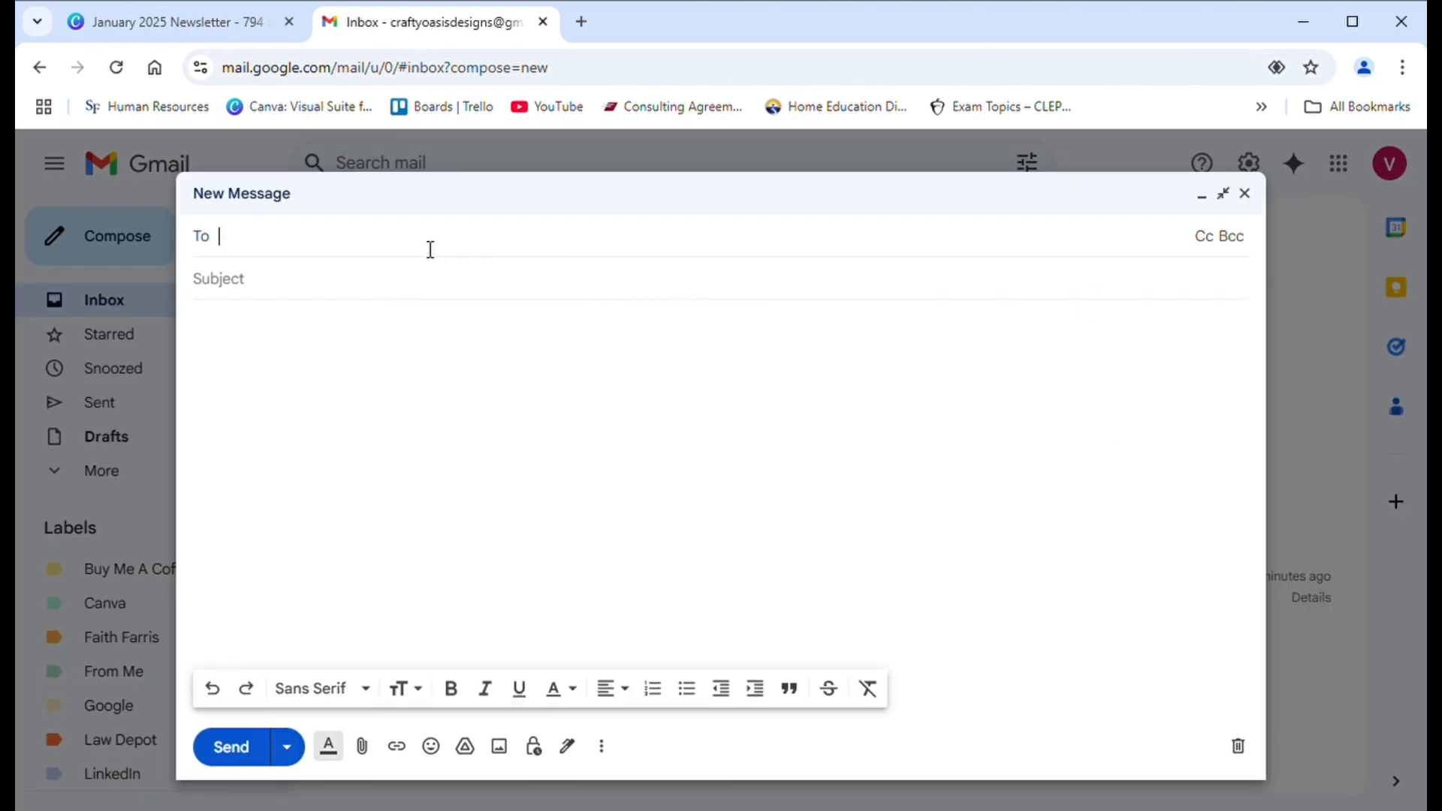
{"action": "left_click", "coordinate": [602, 749]}
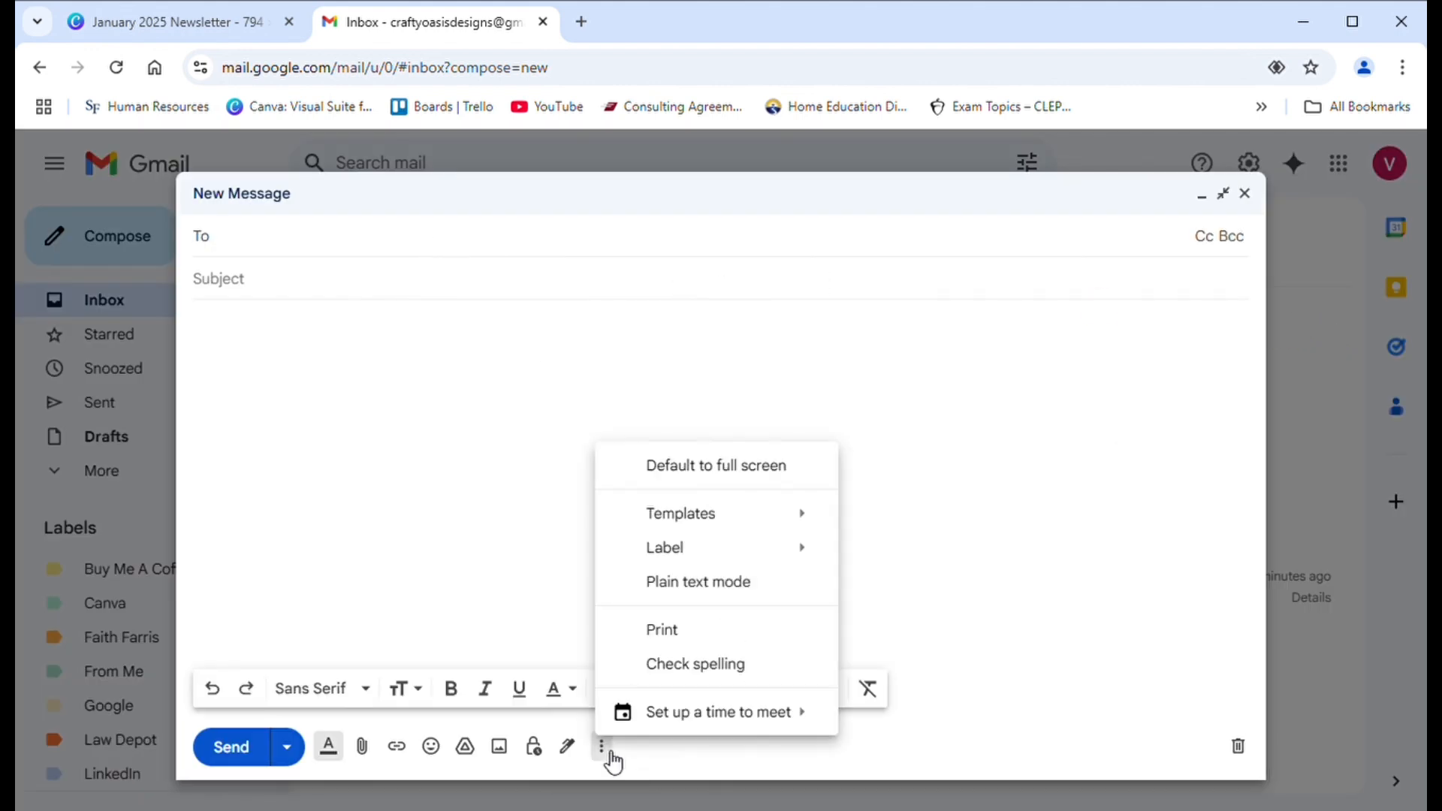
{"action": "mouse_move", "coordinate": [726, 524]}
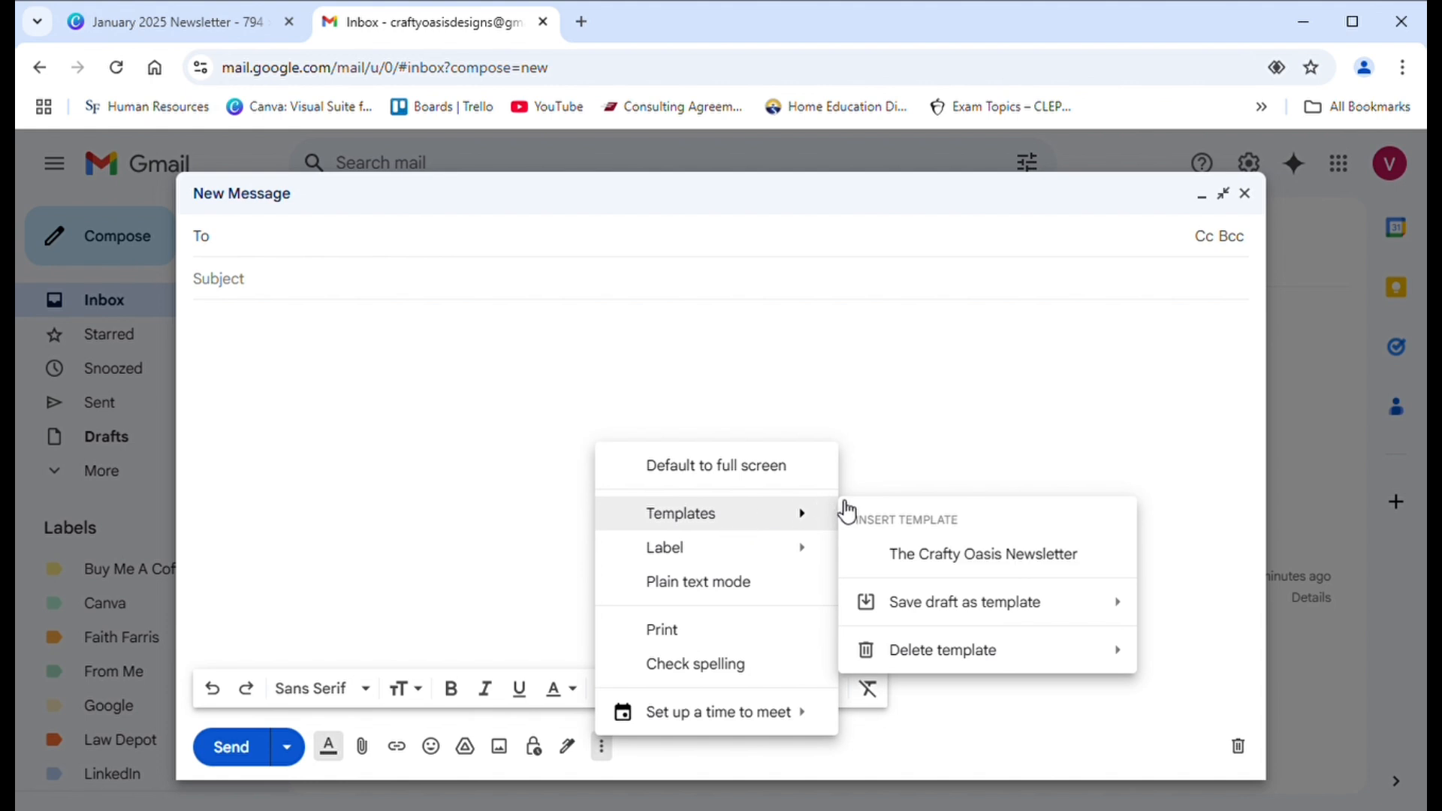
{"action": "left_click", "coordinate": [918, 560]}
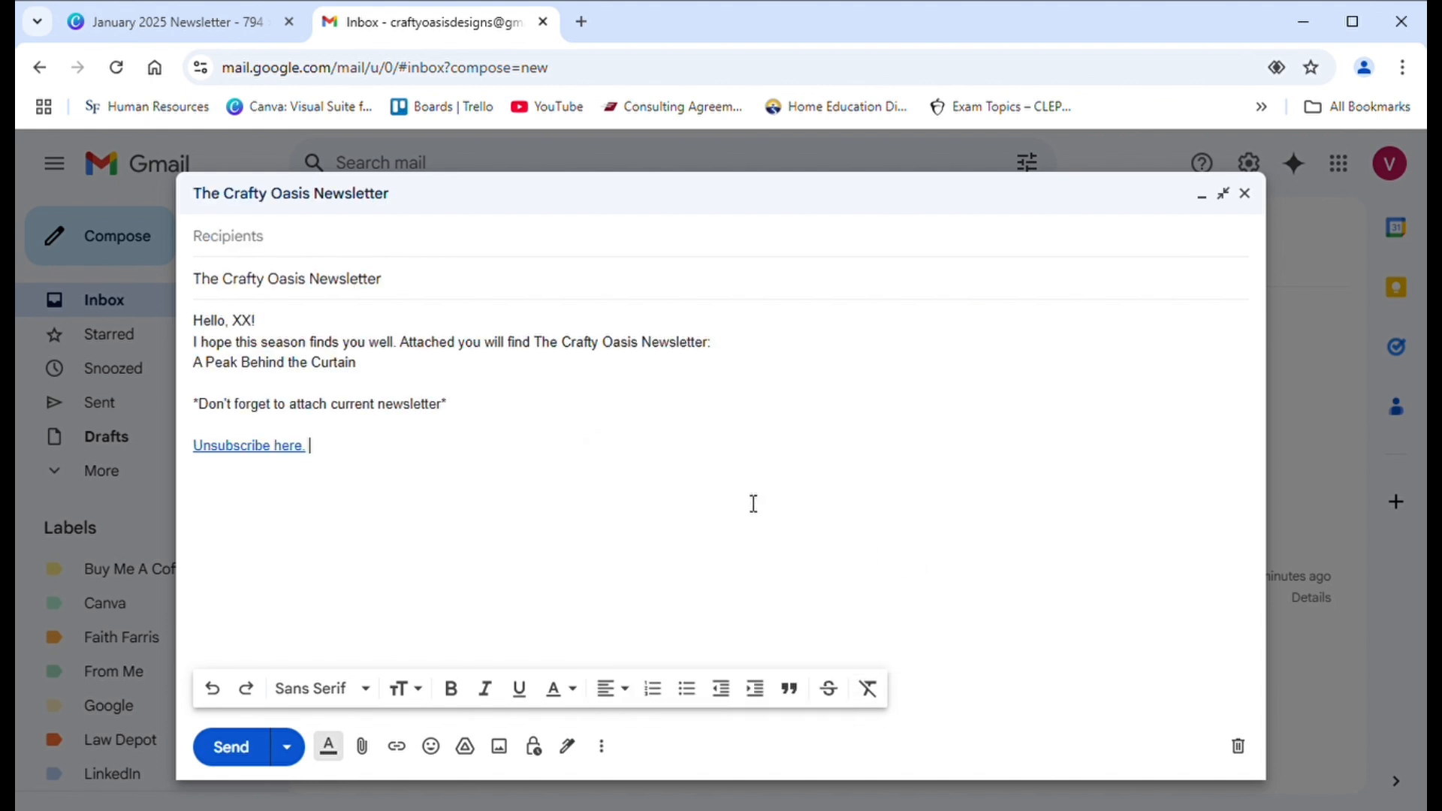
- Add the recipient's e-mail address and replace the XX placeholder in the greeting with the recipient's first name
{"action": "left_click", "coordinate": [291, 239]}
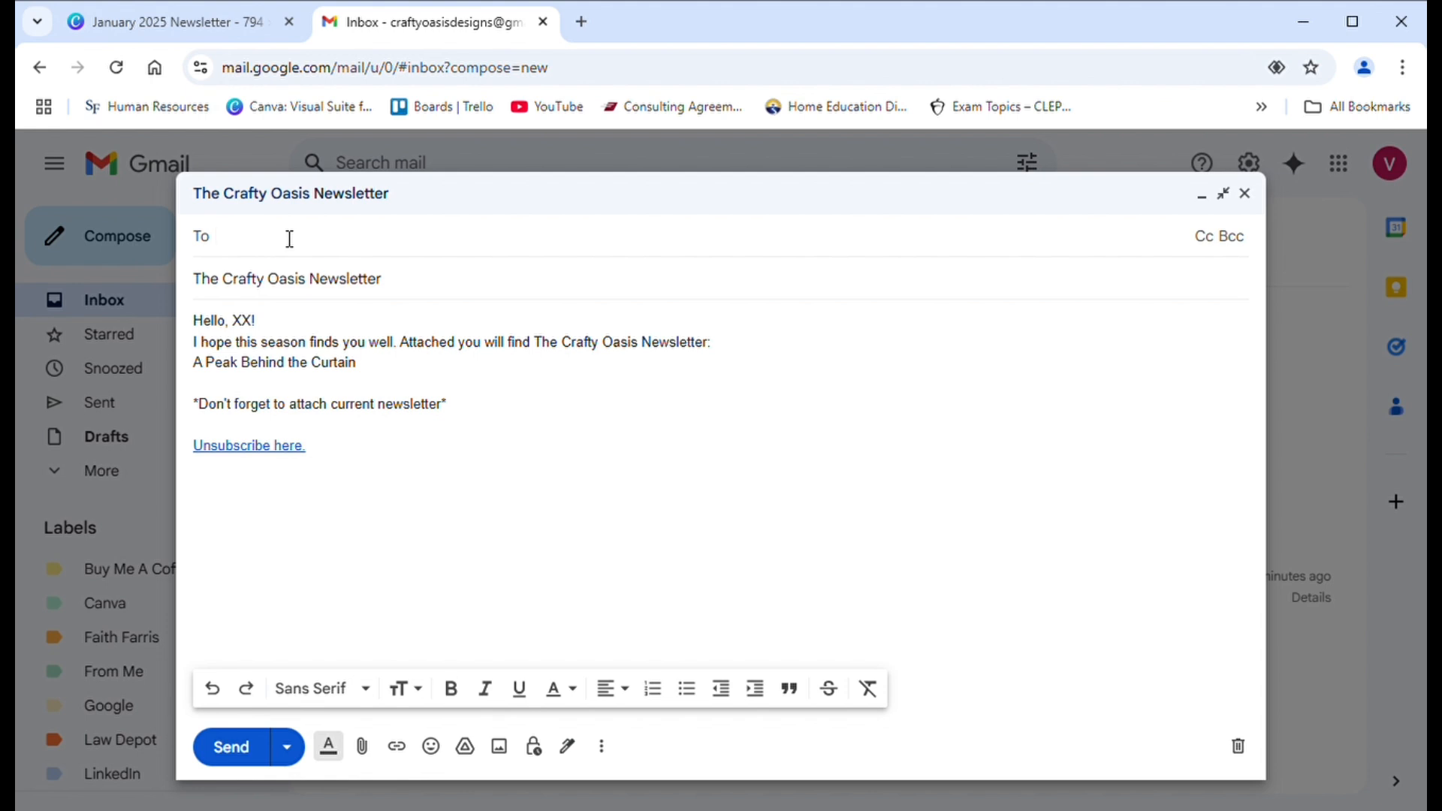
{"action": "type", "text": "my"}
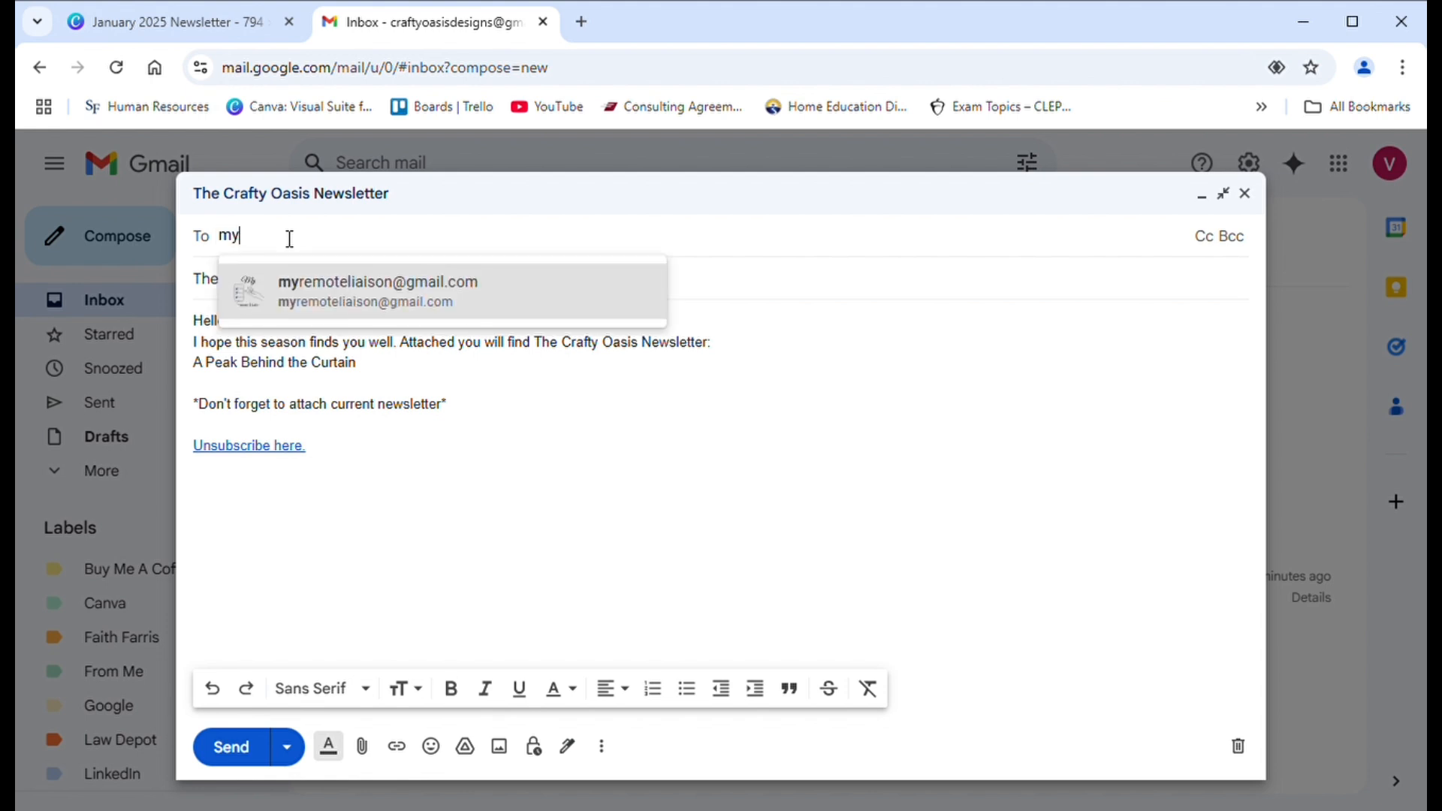
{"action": "left_click", "coordinate": [321, 297]}
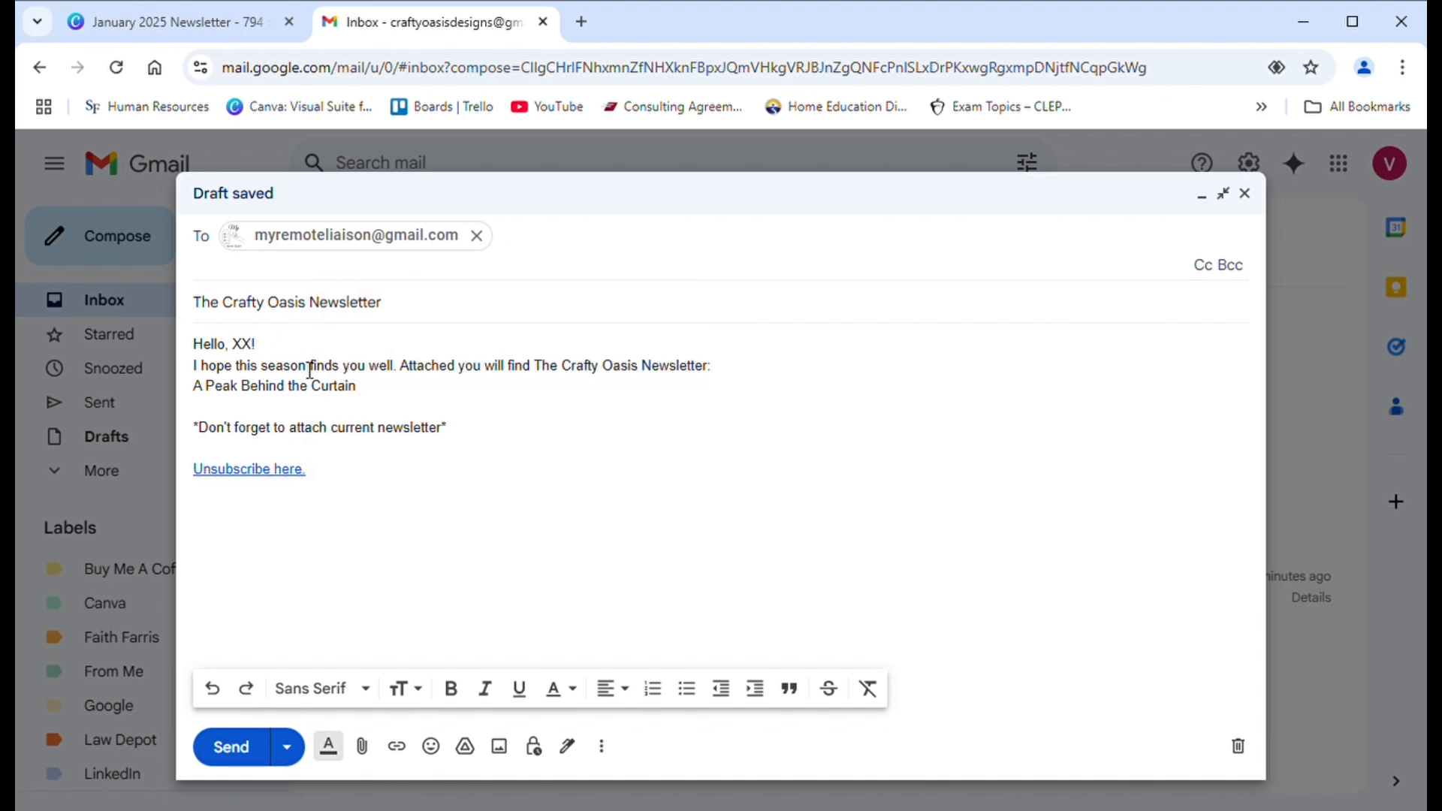
{"action": "left_click", "coordinate": [260, 347]}
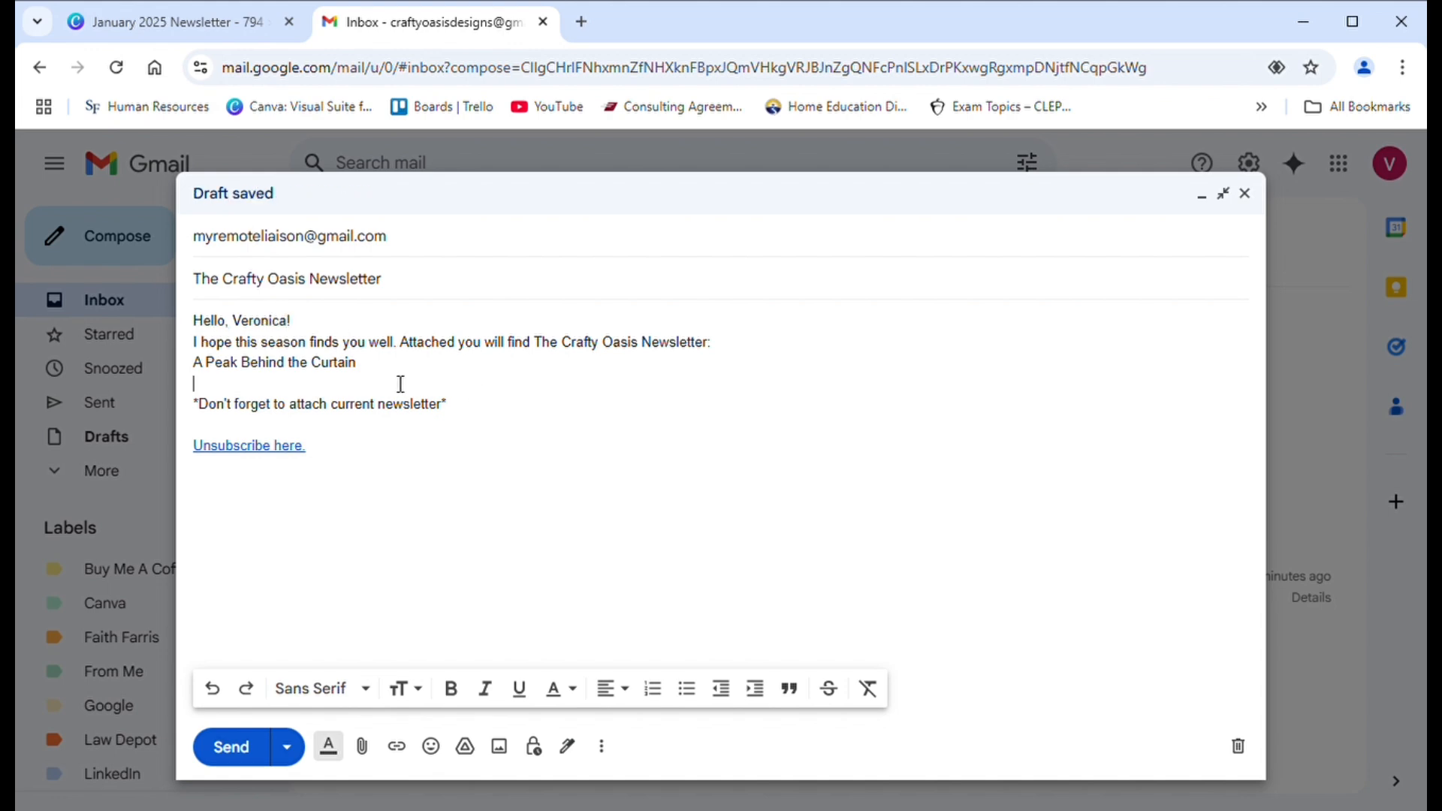
- Delete the "Don't forget to attach current newsletter" reminder and add several blank lines above the "Unsubscribe here." link
{"action": "left_click_drag", "start_coordinate": [466, 414], "coordinate": [224, 421]}
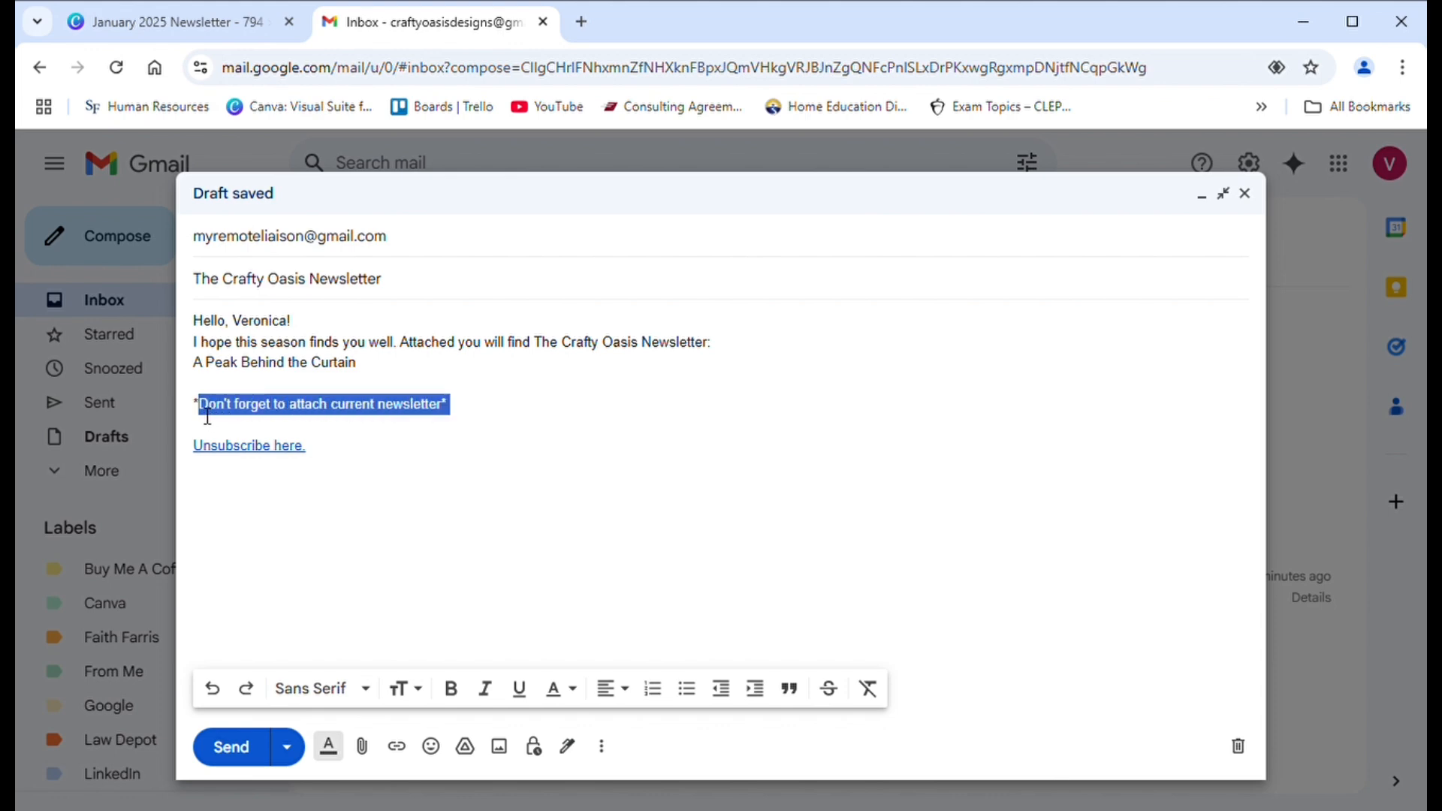
{"action": "key", "text": "BackSpace"}
{"action": "key", "text": "BackSpace"}
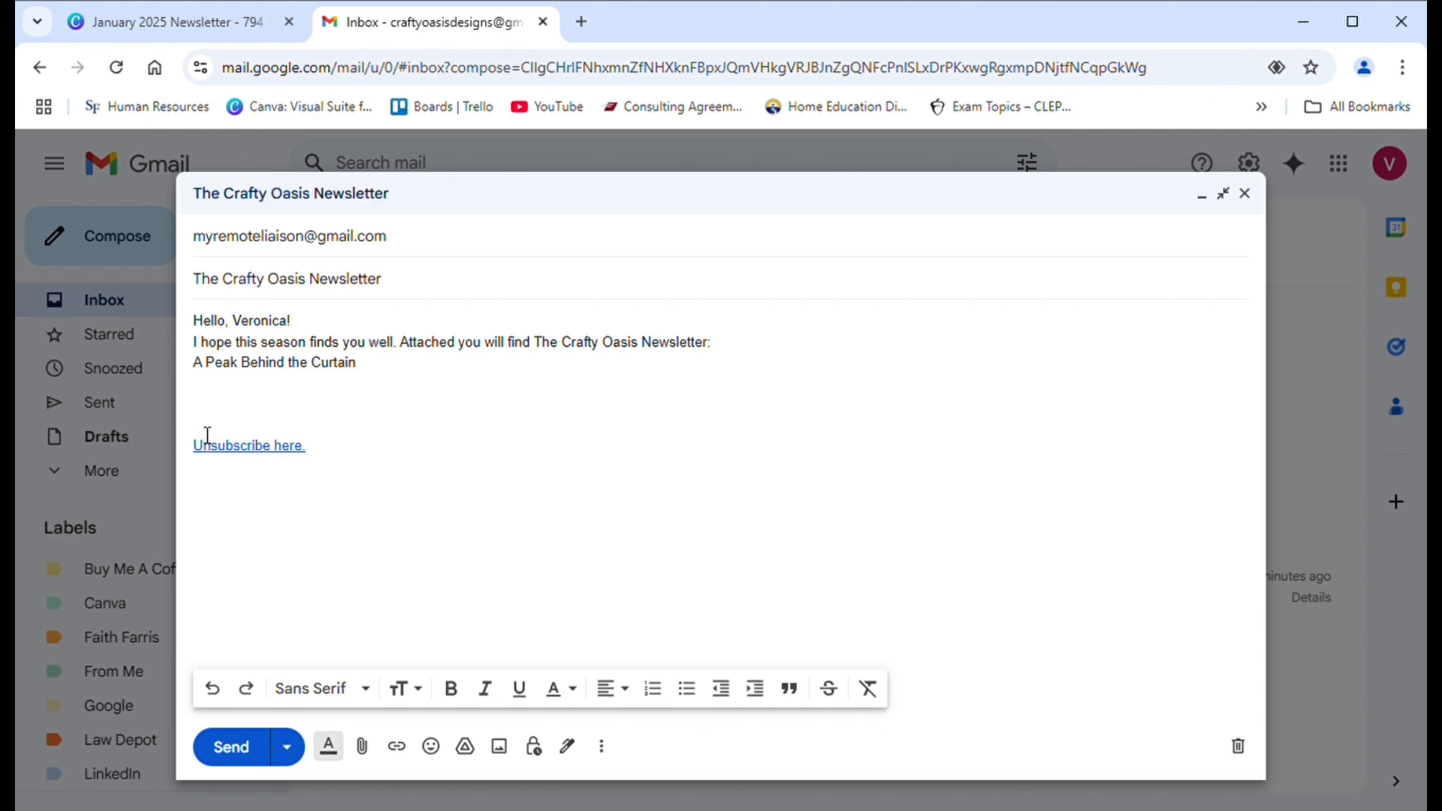
{"action": "left_click", "coordinate": [207, 435]}
{"action": "key", "text": "Return"}
{"action": "key", "text": "Return"}
{"action": "key", "text": "Return"}
{"action": "key", "text": "Return"}
{"action": "key", "text": "Return"}
{"action": "key", "text": "Return"}
{"action": "key", "text": "Return"}
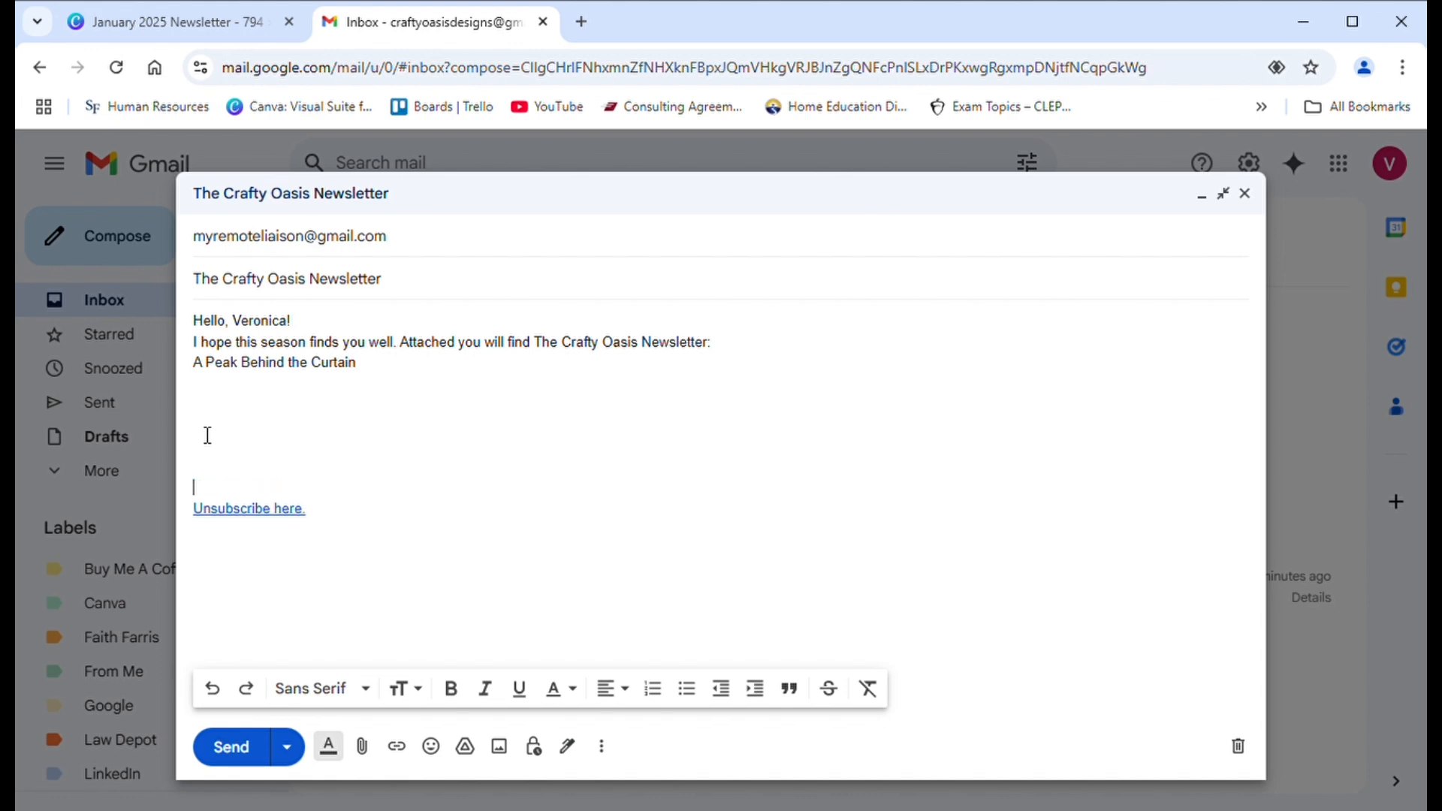
{"action": "key", "text": "Return"}
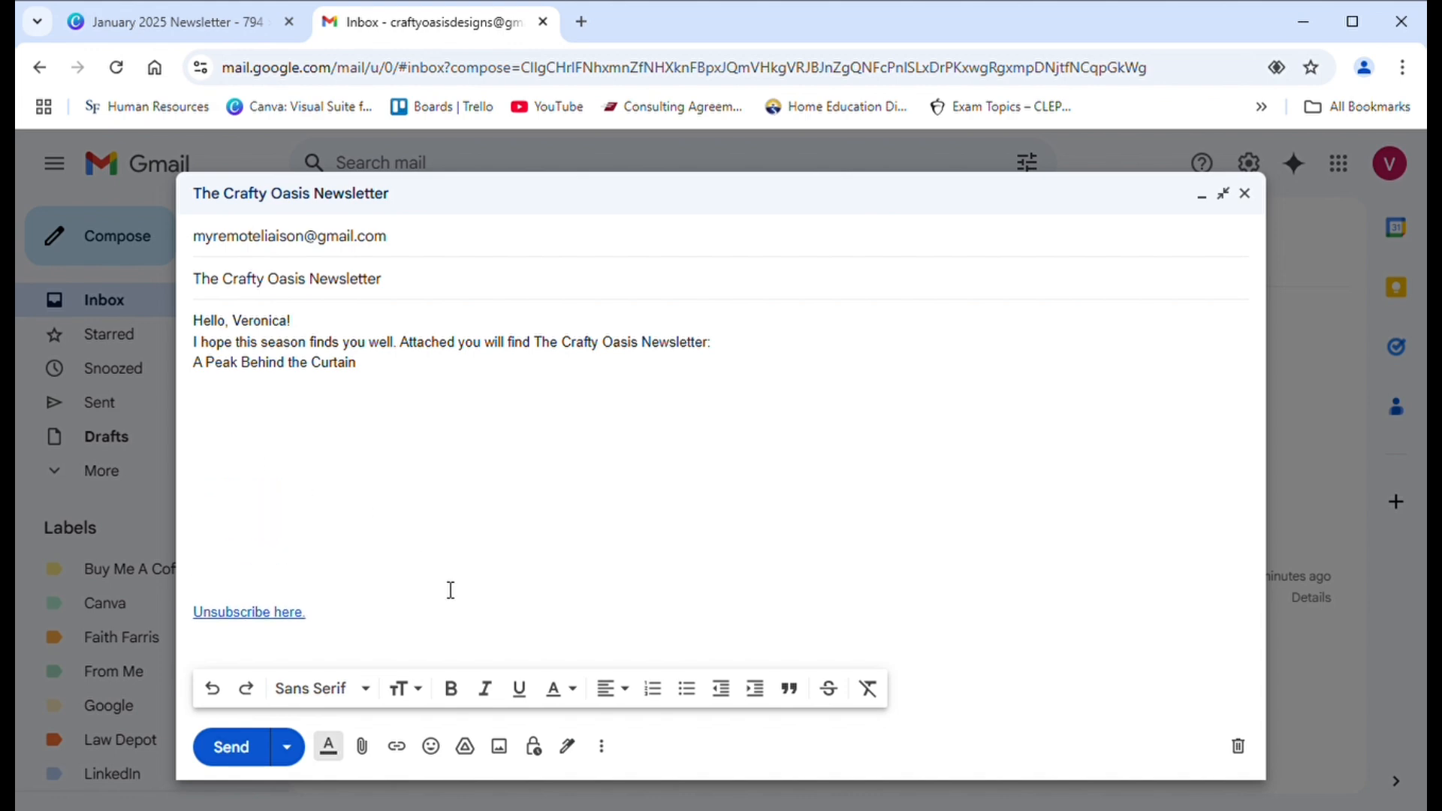
- Upload the newsletter image from the computer and insert it into the e-mail body
{"action": "left_click", "coordinate": [500, 746]}
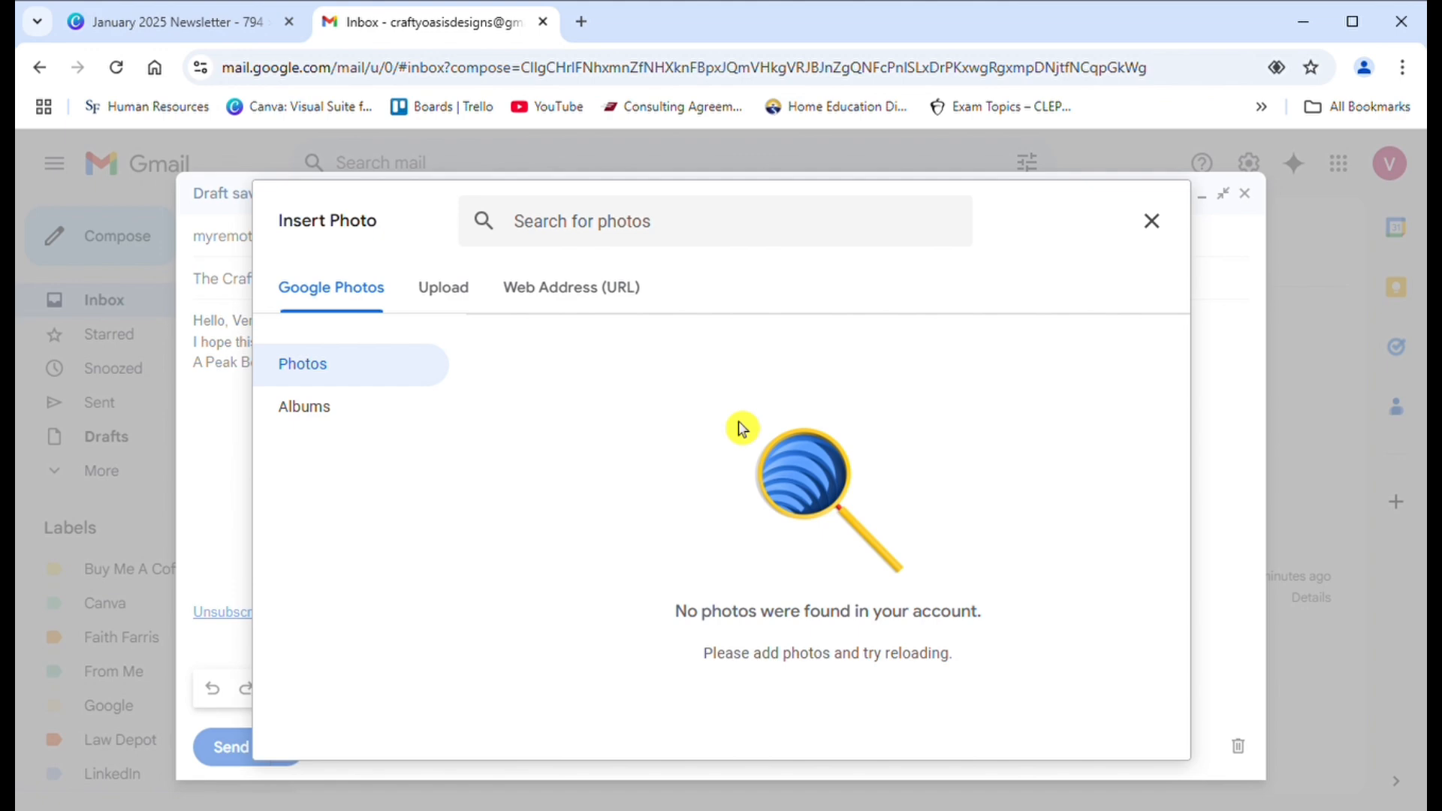
{"action": "left_click", "coordinate": [447, 299]}
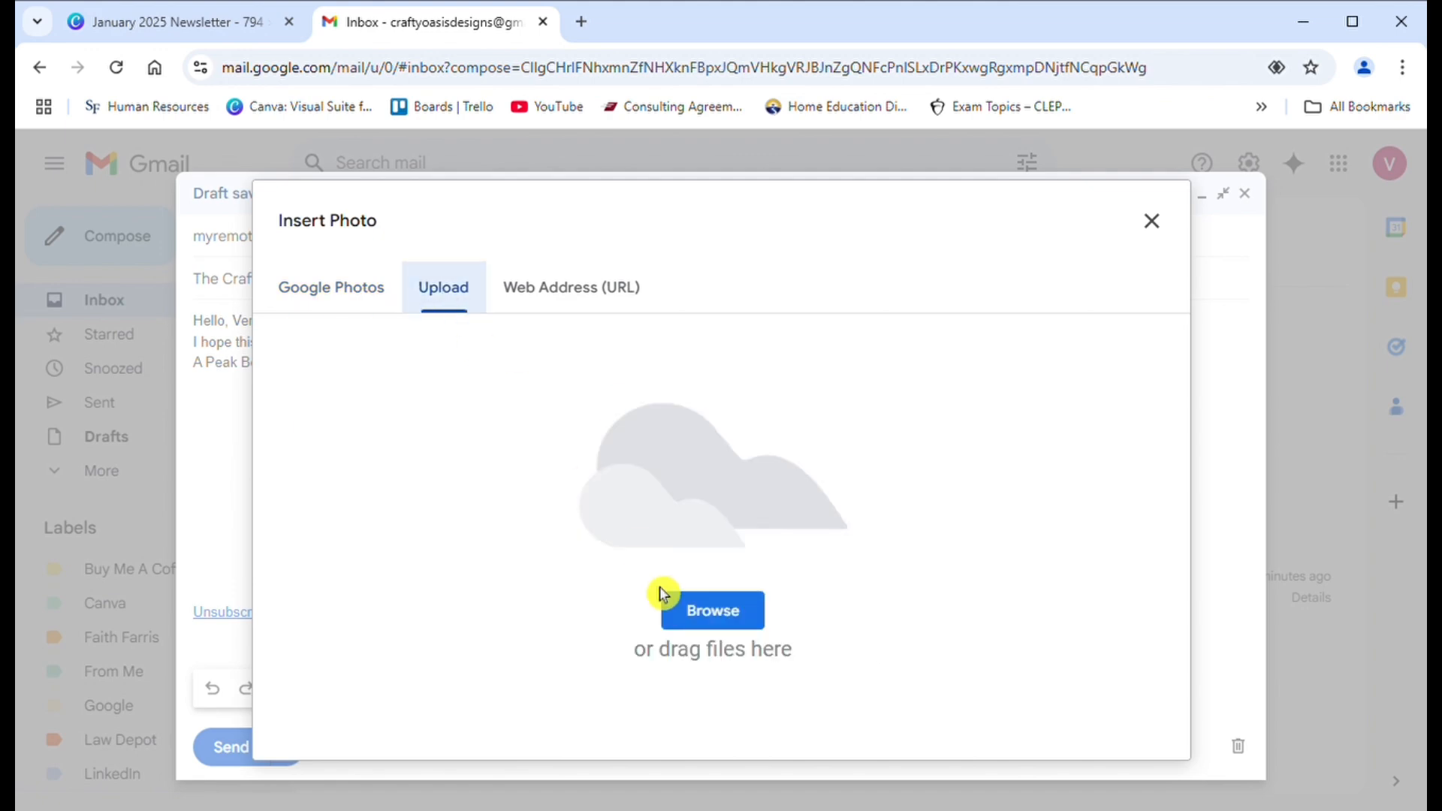
{"action": "left_click", "coordinate": [696, 629]}
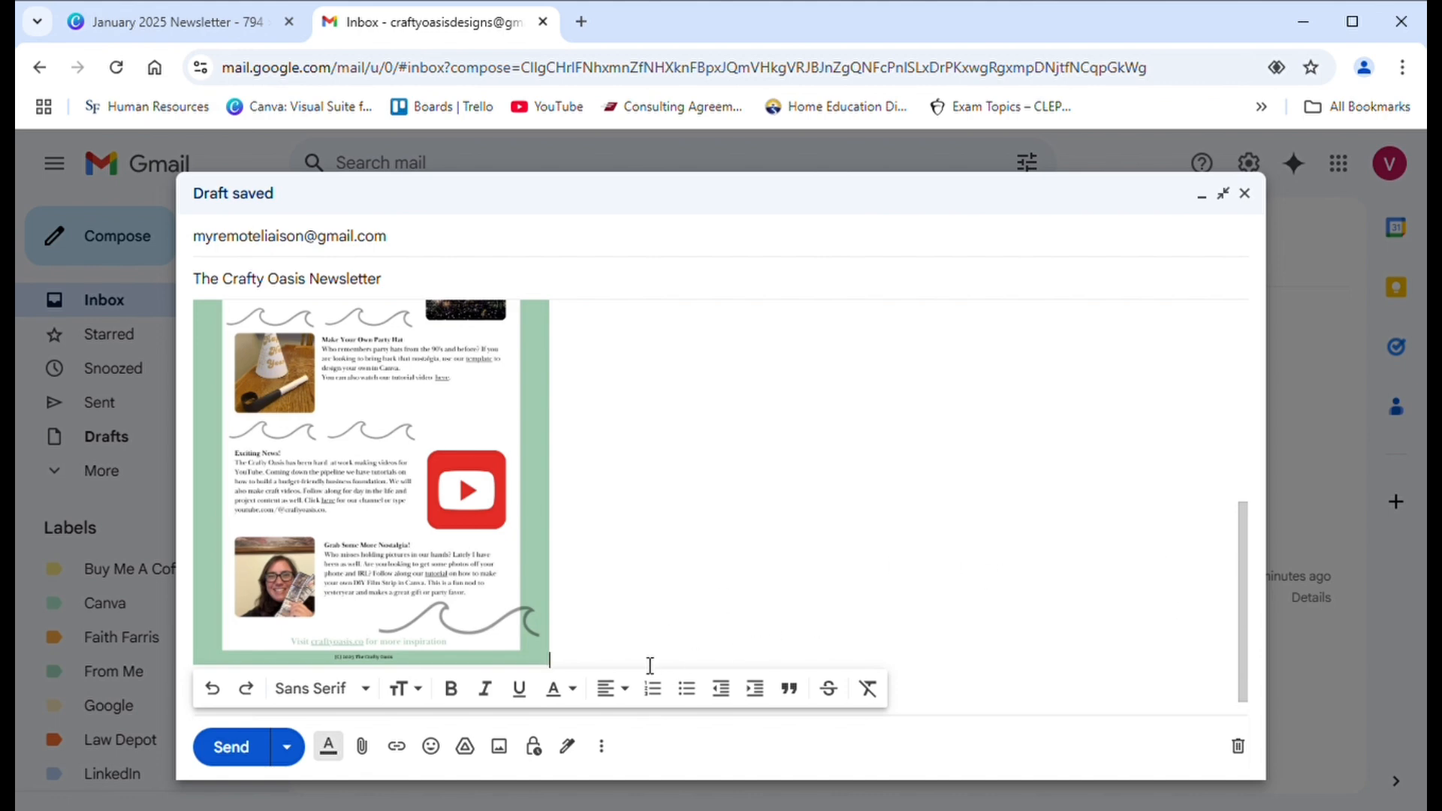
- Select the newsletter image in the e-mail body and link it to the copied Canva share link
{"action": "left_click_drag", "start_coordinate": [573, 658], "coordinate": [383, 609]}
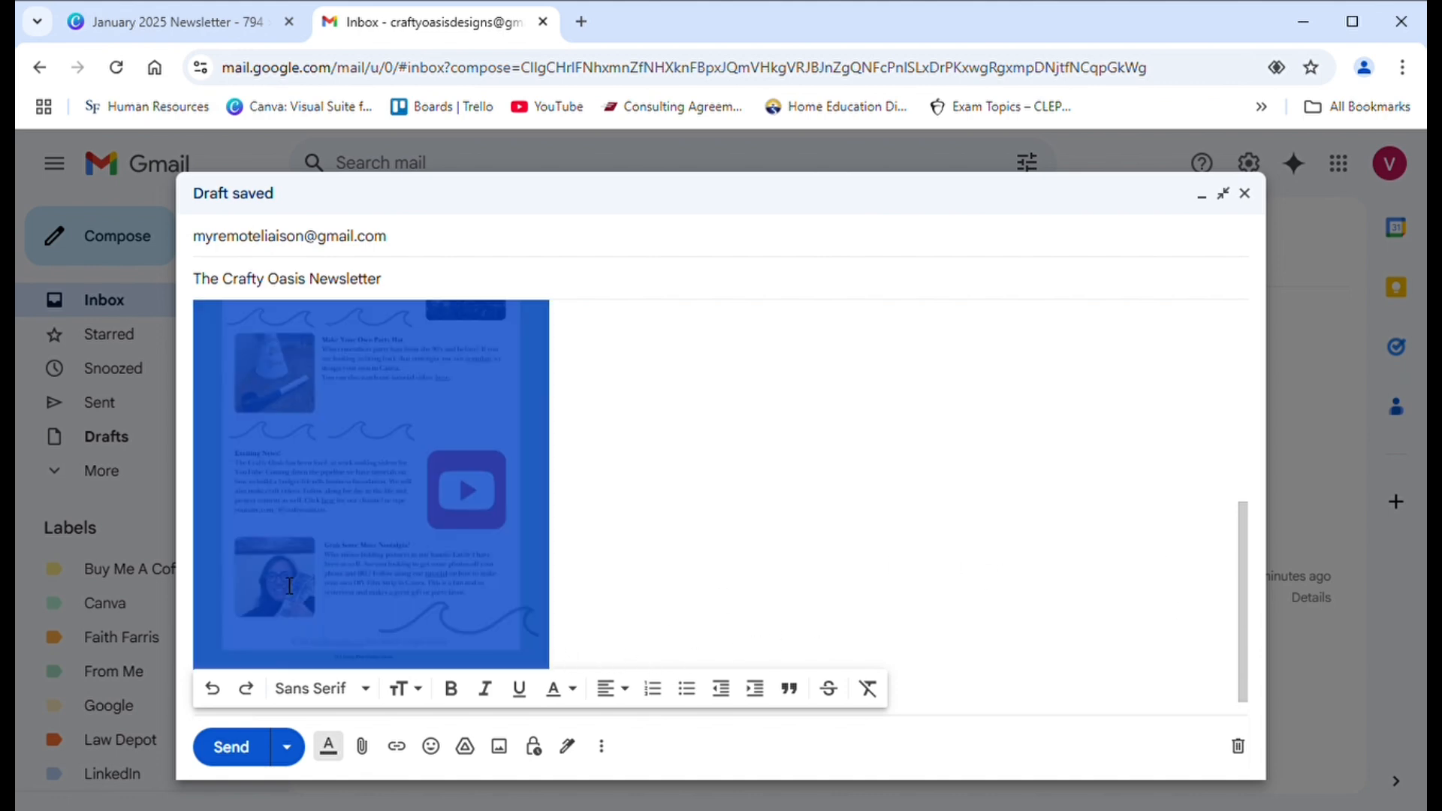
{"action": "left_click", "coordinate": [365, 751]}
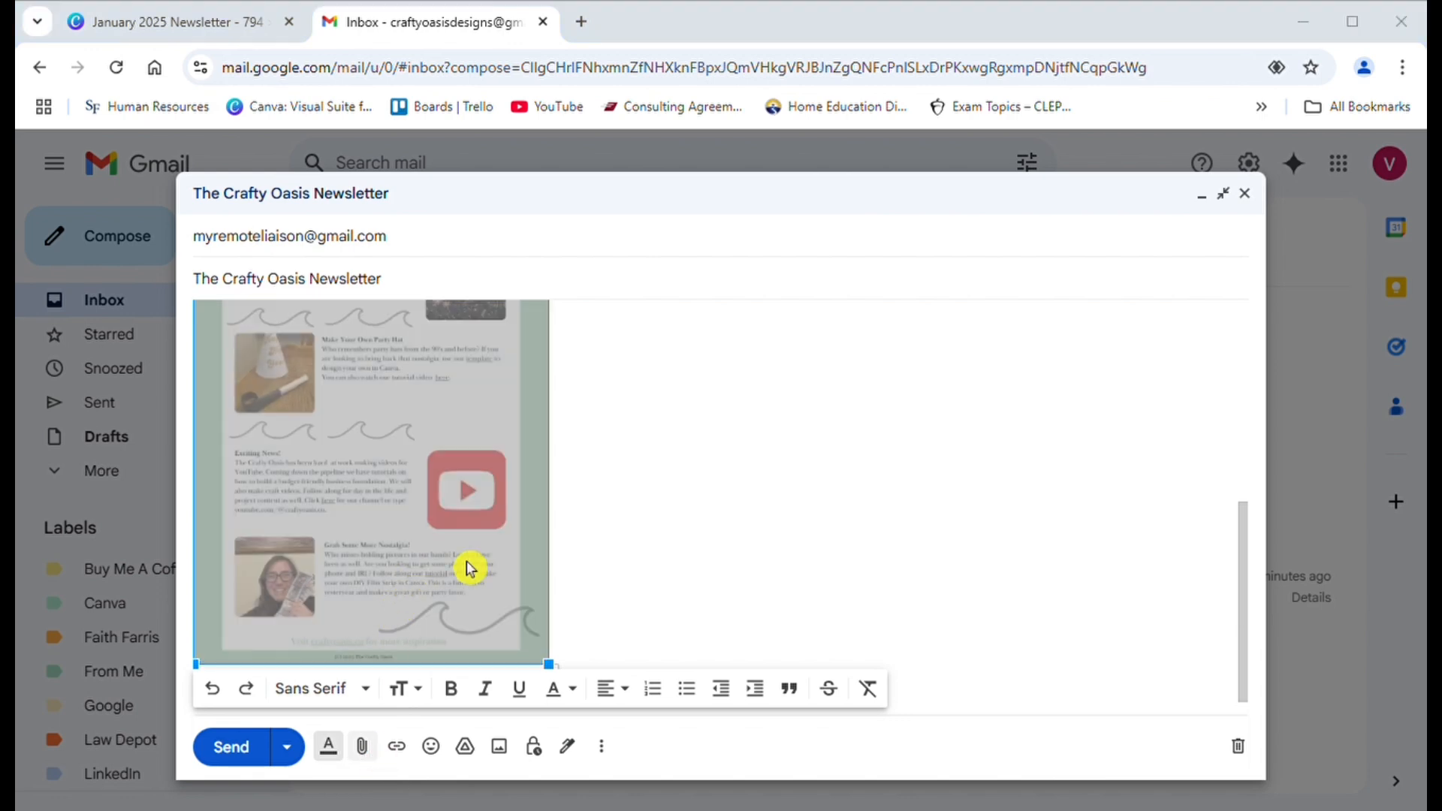
{"action": "left_click", "coordinate": [723, 499]}
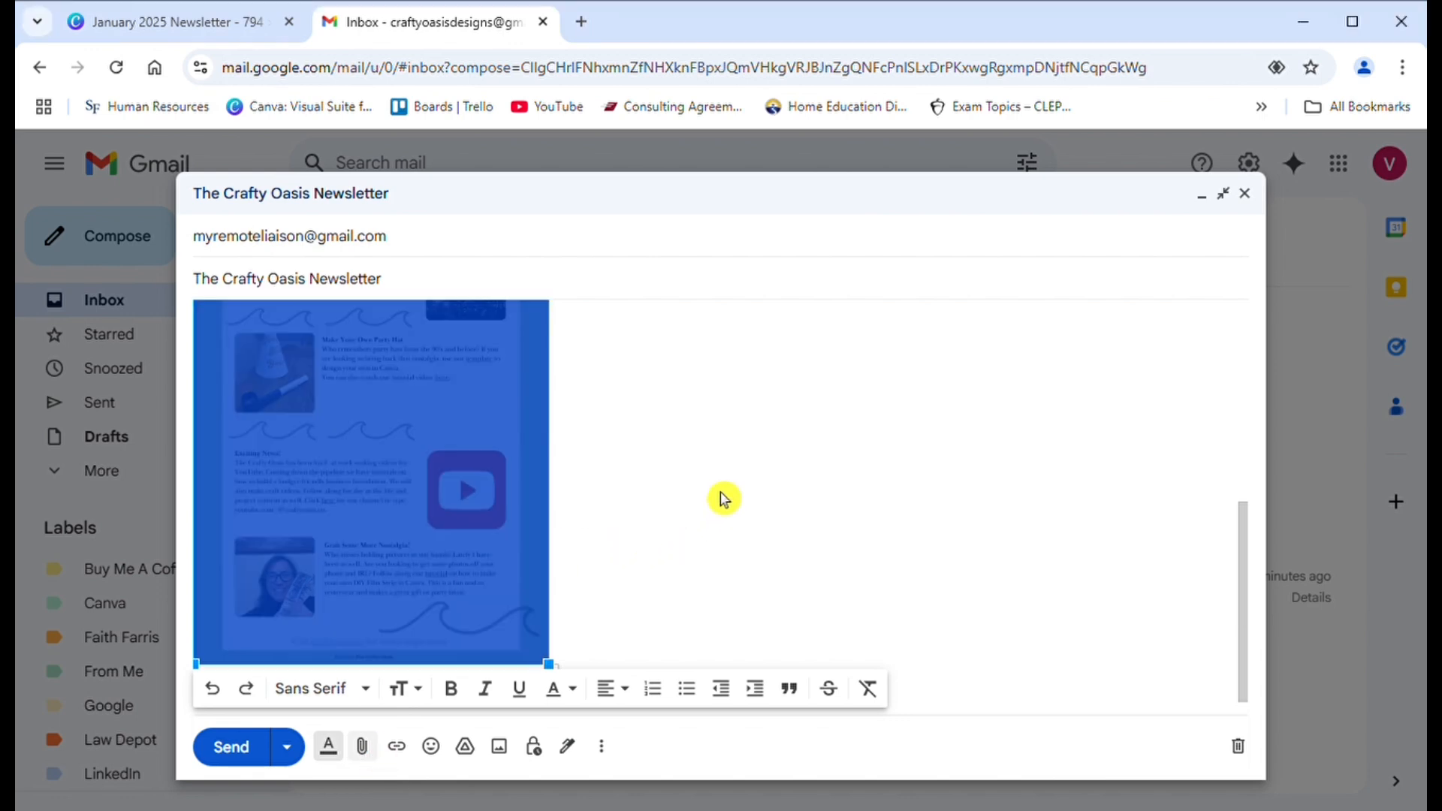
{"action": "left_click", "coordinate": [398, 749]}
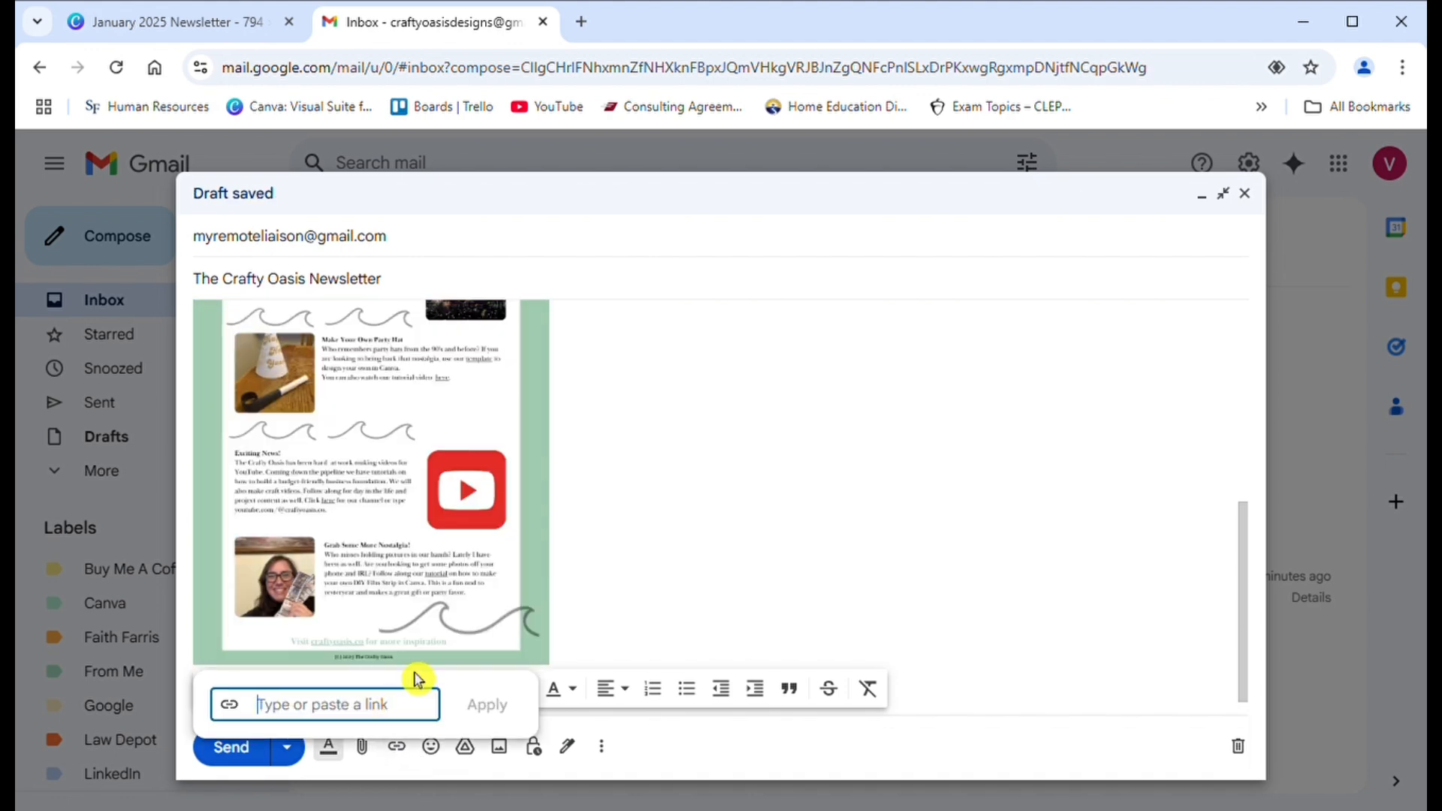
{"action": "key", "text": "ctrl+v"}
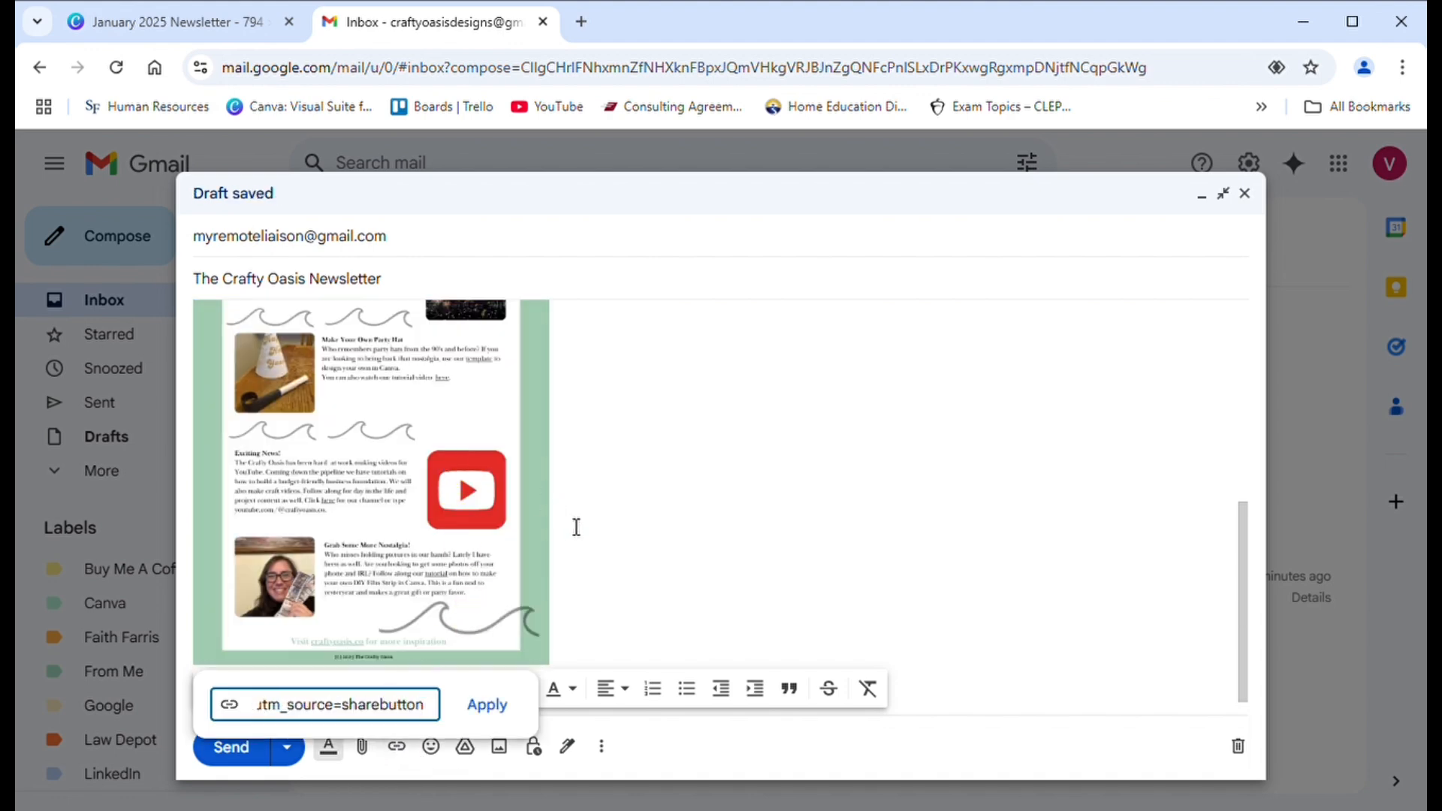
{"action": "left_click", "coordinate": [485, 703]}
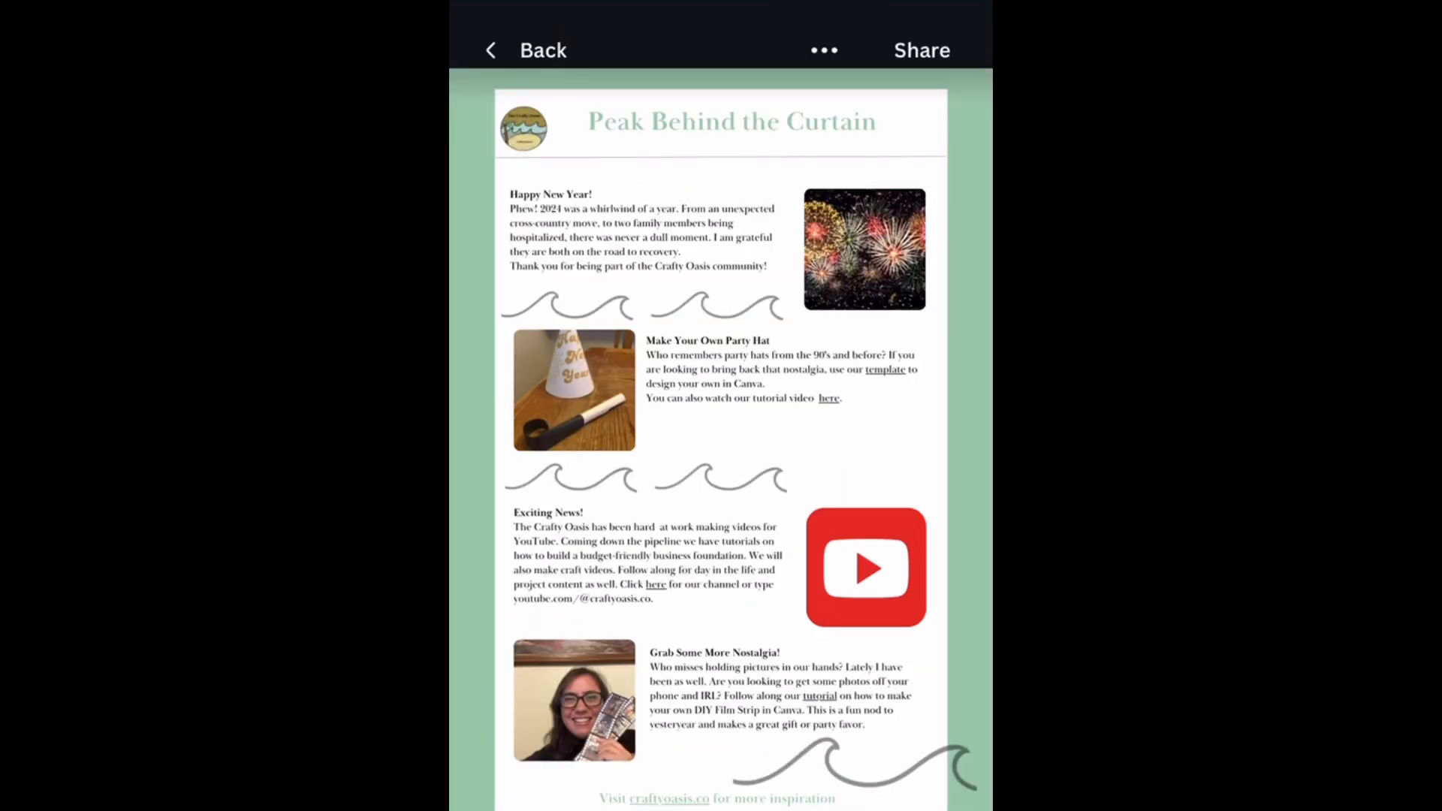
- Test the newsletter's YouTube channel link under "Exciting News!", continuing to the external site and browsing the channel's home page
{"action": "left_click", "coordinate": [886, 369]}
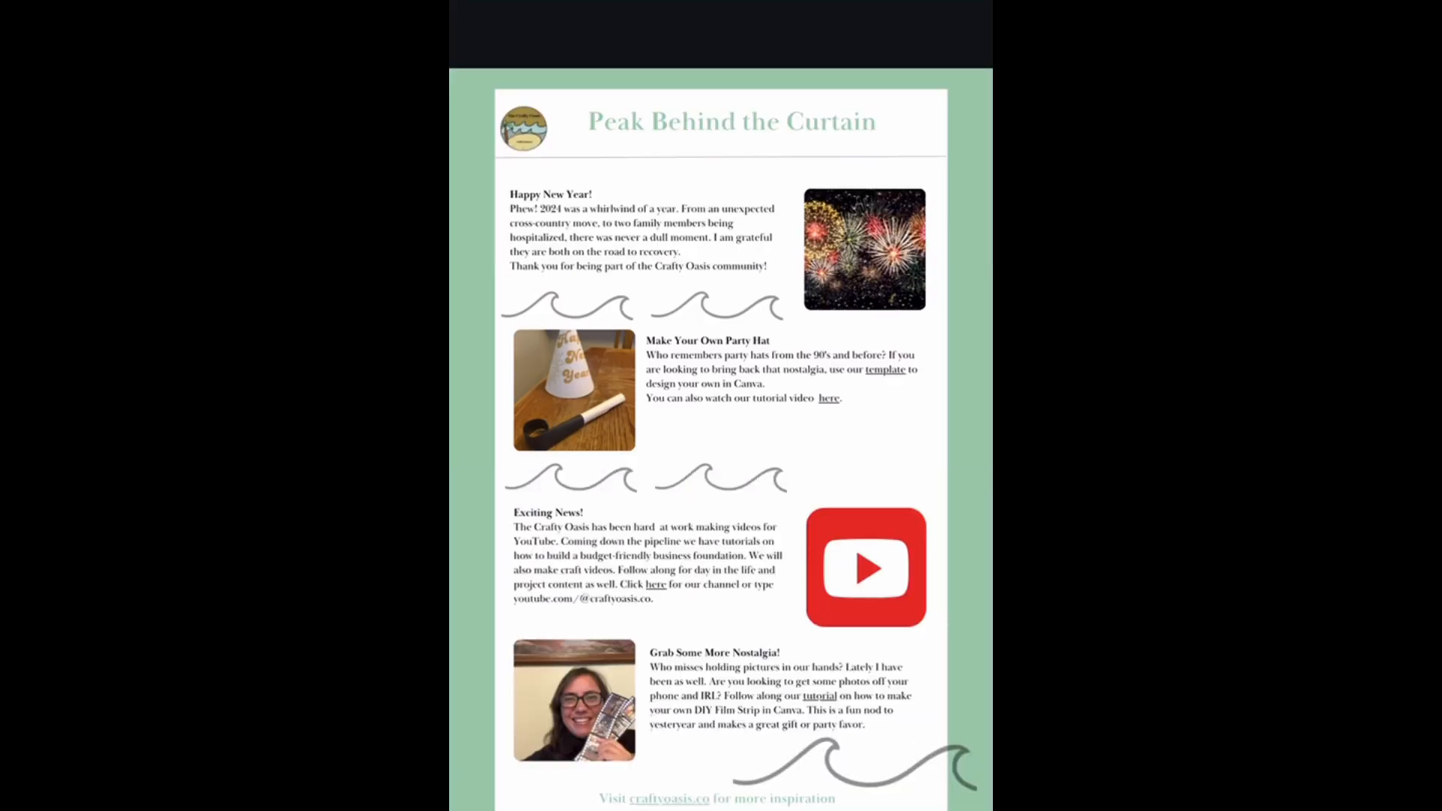
{"action": "left_click", "coordinate": [656, 584]}
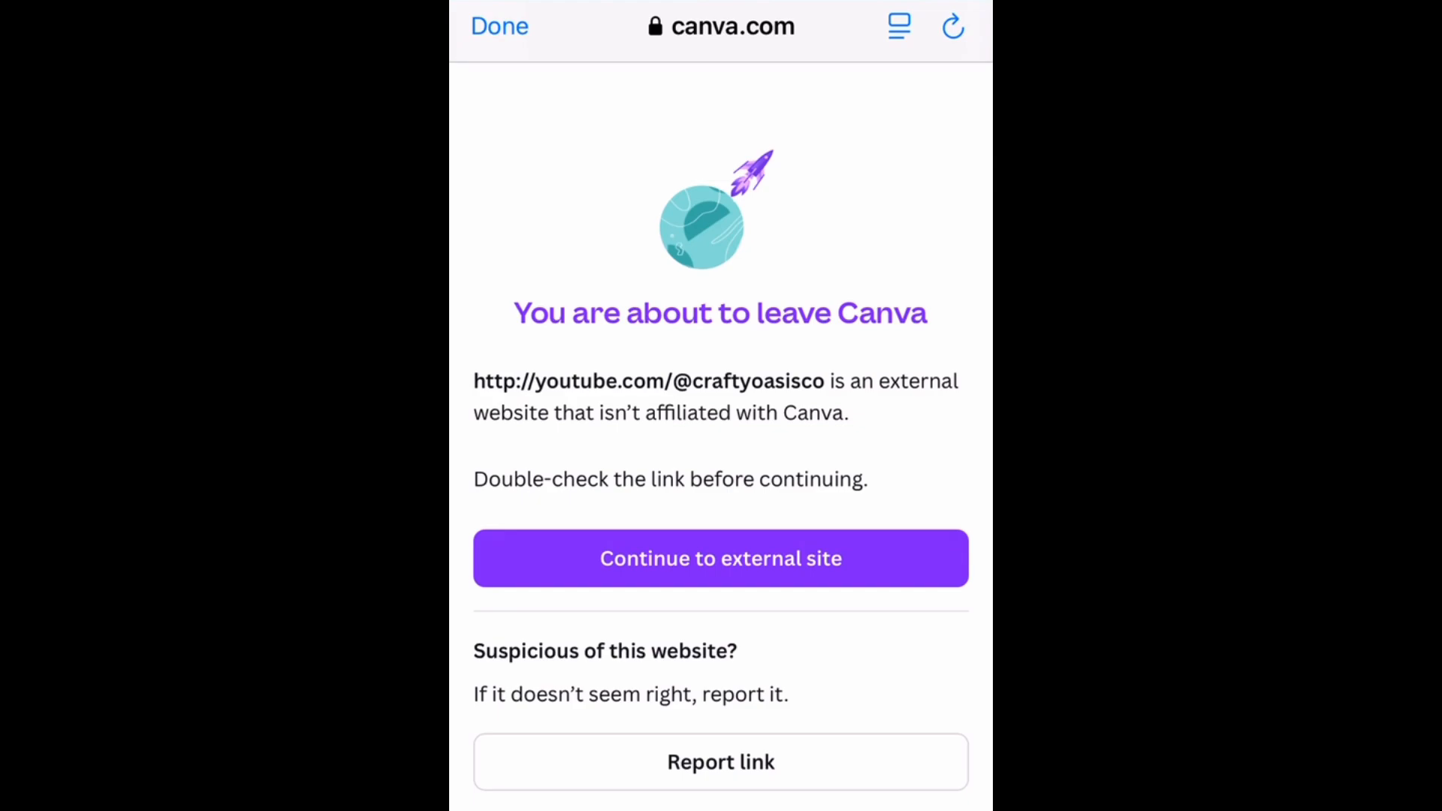
{"action": "left_click", "coordinate": [721, 559]}
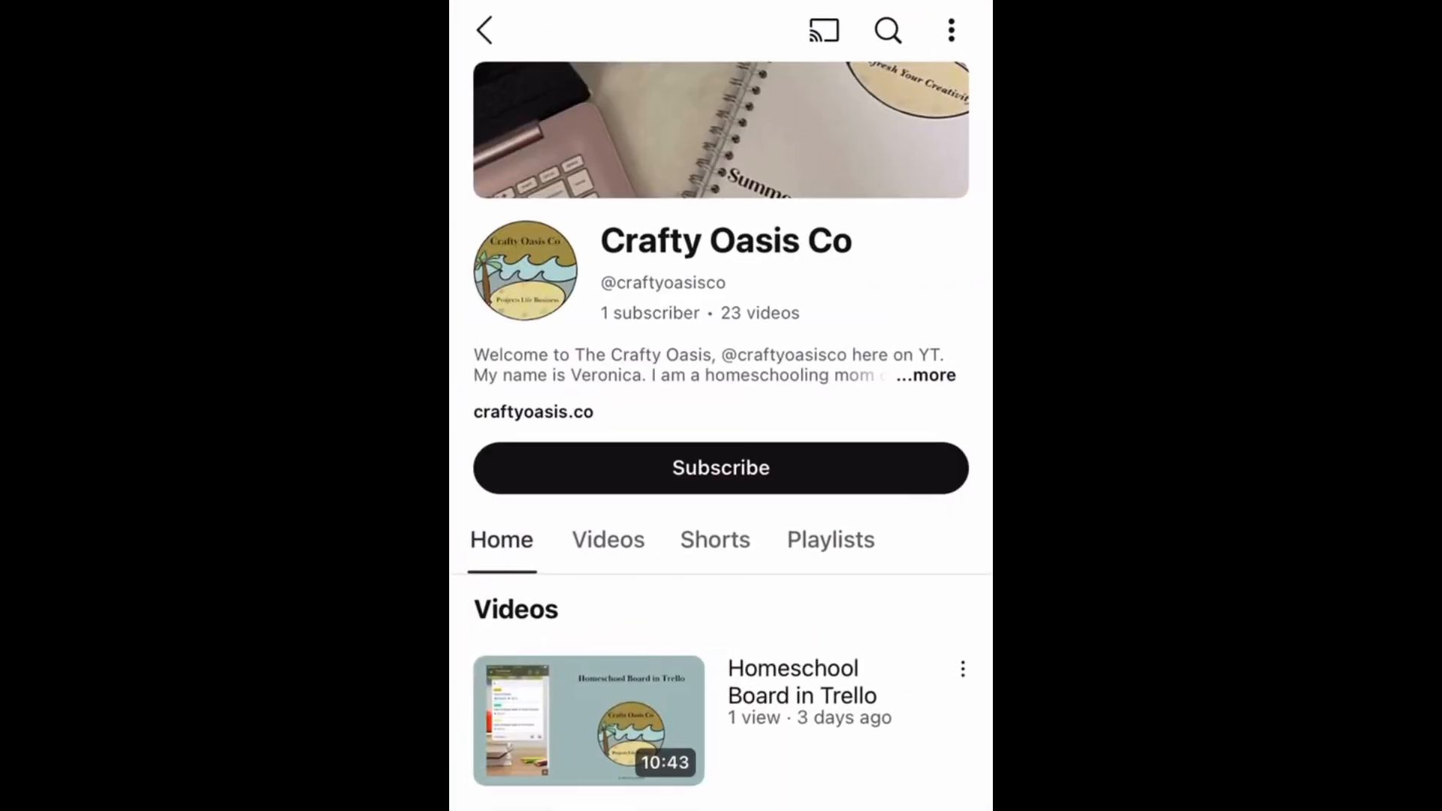
{"action": "scroll", "coordinate": [722, 489], "scroll_direction": "down", "scroll_amount": 3}
{"action": "scroll", "coordinate": [721, 489], "scroll_direction": "down", "scroll_amount": 10}
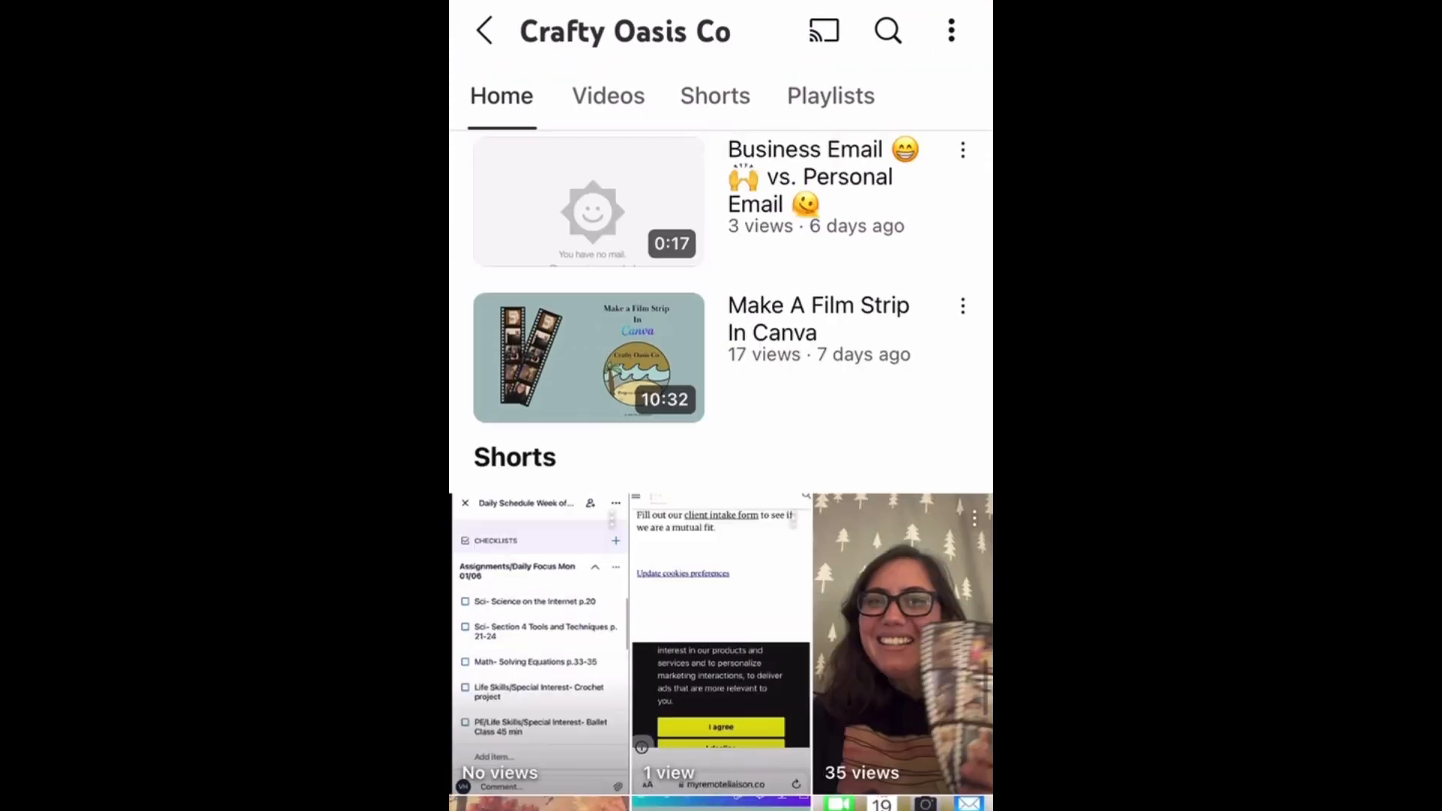
{"action": "scroll", "coordinate": [721, 488], "scroll_direction": "up", "scroll_amount": 7}
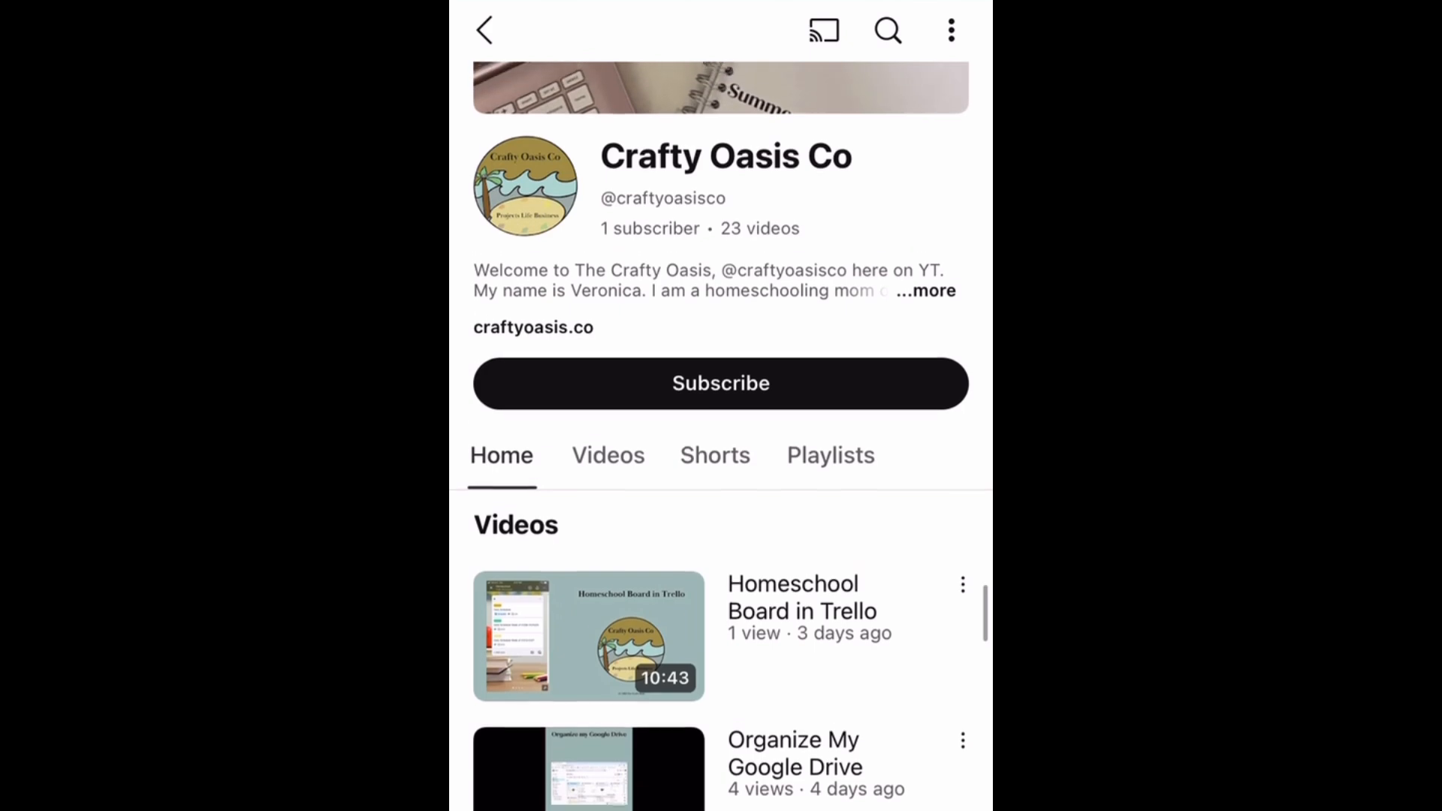
- Switch from YouTube back to Canva and close the external-site notice to return to the newsletter
{"action": "key", "text": "Home"}
{"action": "key", "text": "Home"}
{"action": "left_click_drag", "start_coordinate": [932, 564], "coordinate": [931, 90]}
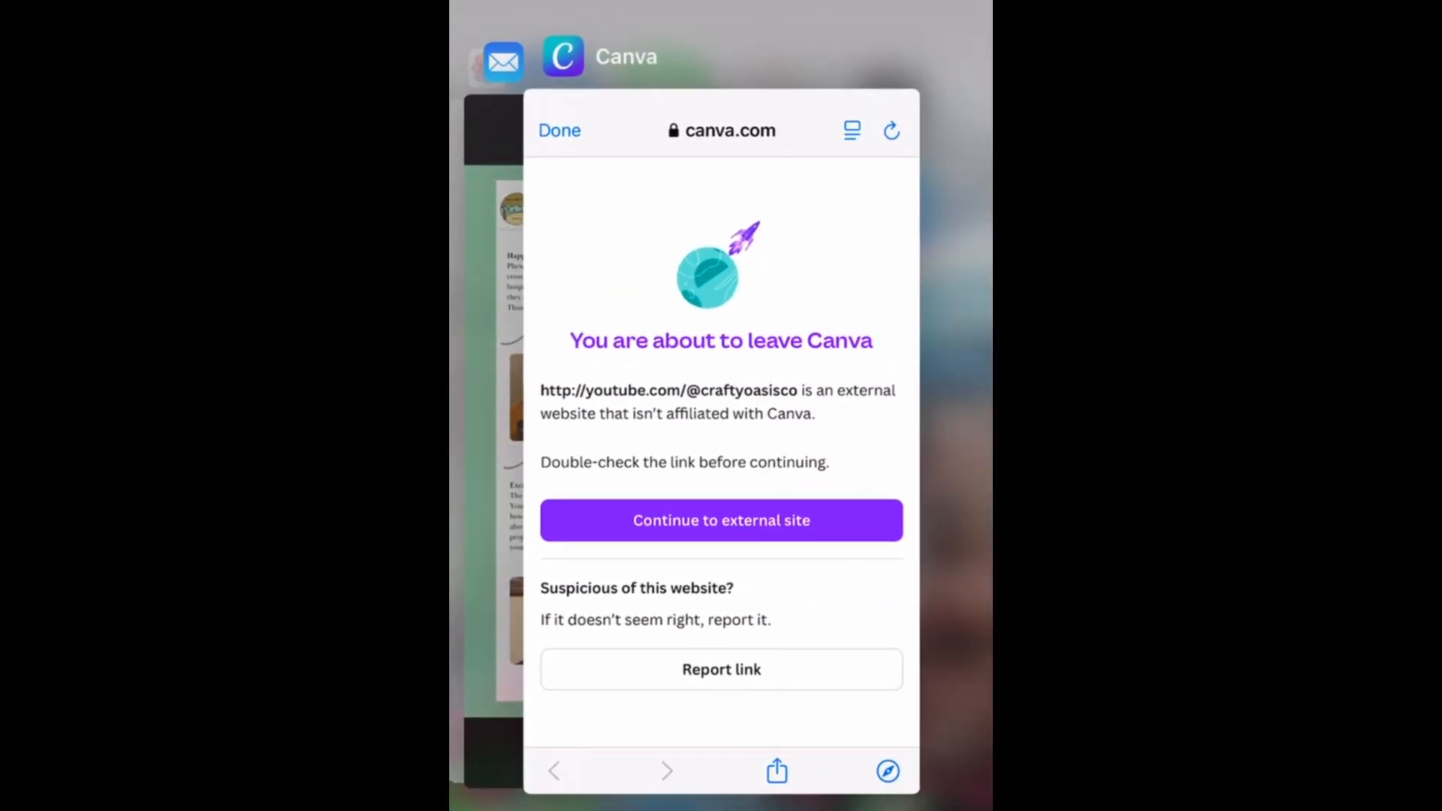
{"action": "left_click", "coordinate": [725, 451]}
{"action": "left_click", "coordinate": [501, 27]}
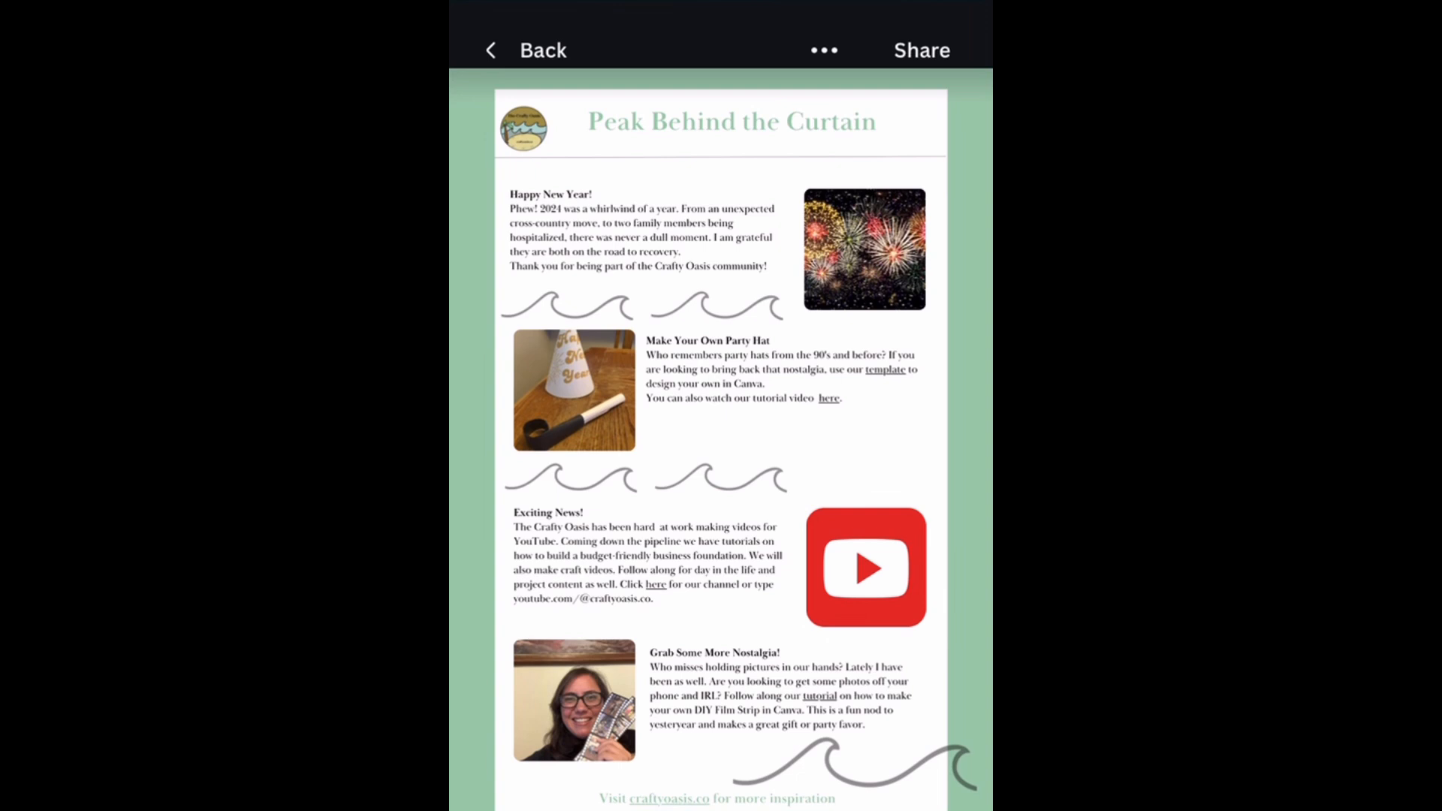
- Test the craftyoasis.co link in the newsletter's footer, continuing to the external site and viewing its welcome page
{"action": "left_click", "coordinate": [670, 799]}
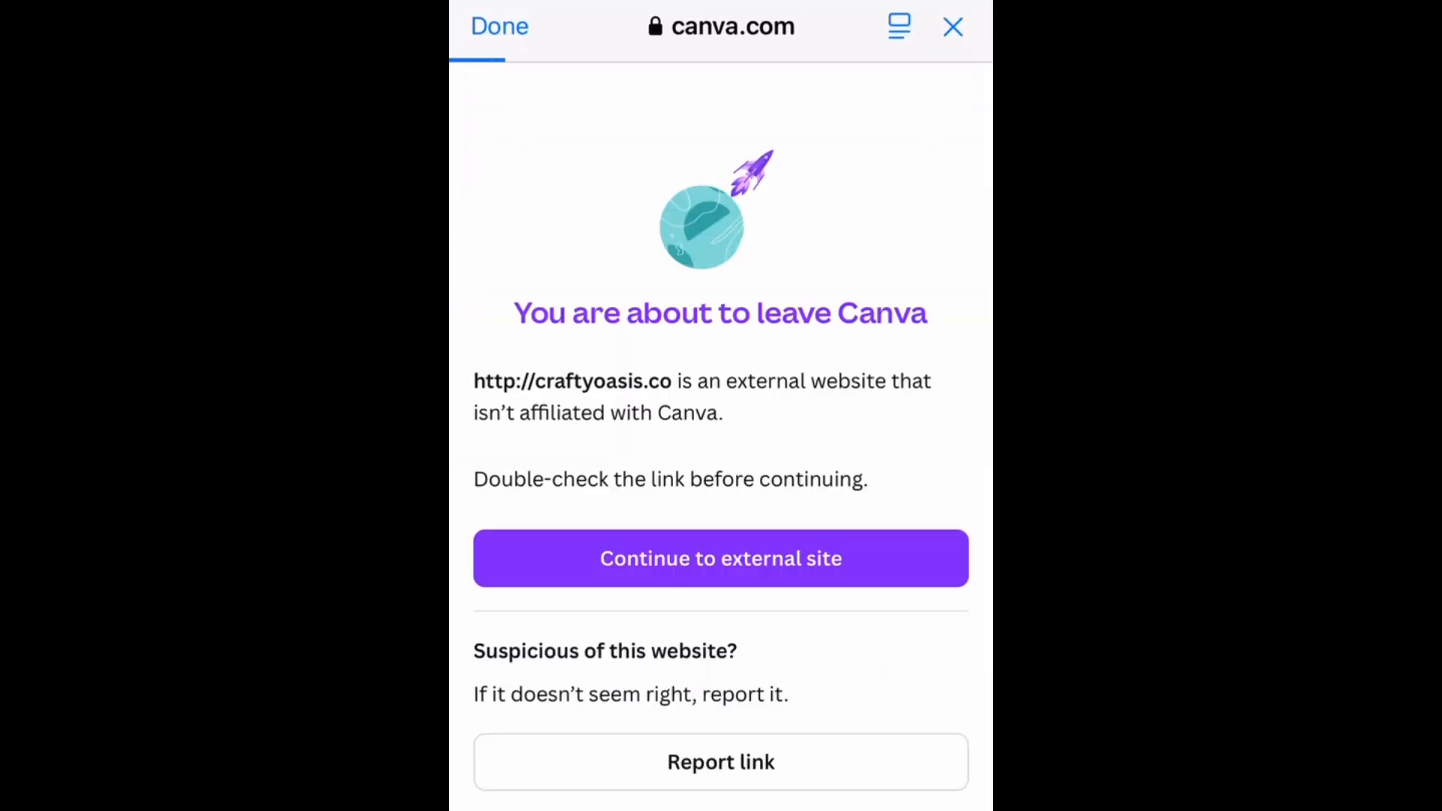
{"action": "left_click", "coordinate": [721, 558]}
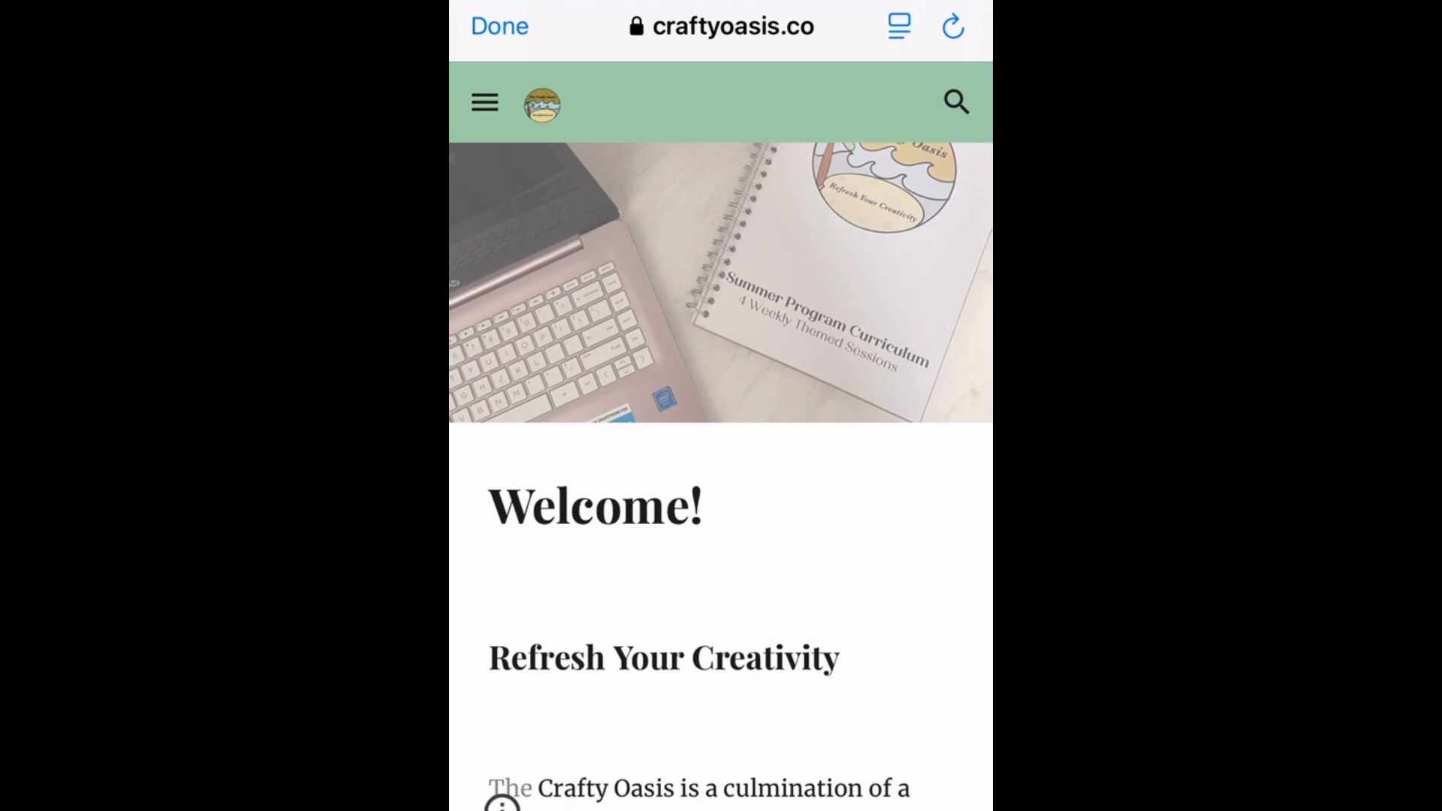
{"action": "scroll", "coordinate": [499, 797], "scroll_direction": "down", "scroll_amount": 10}
{"action": "scroll", "coordinate": [722, 451], "scroll_direction": "up", "scroll_amount": 10}
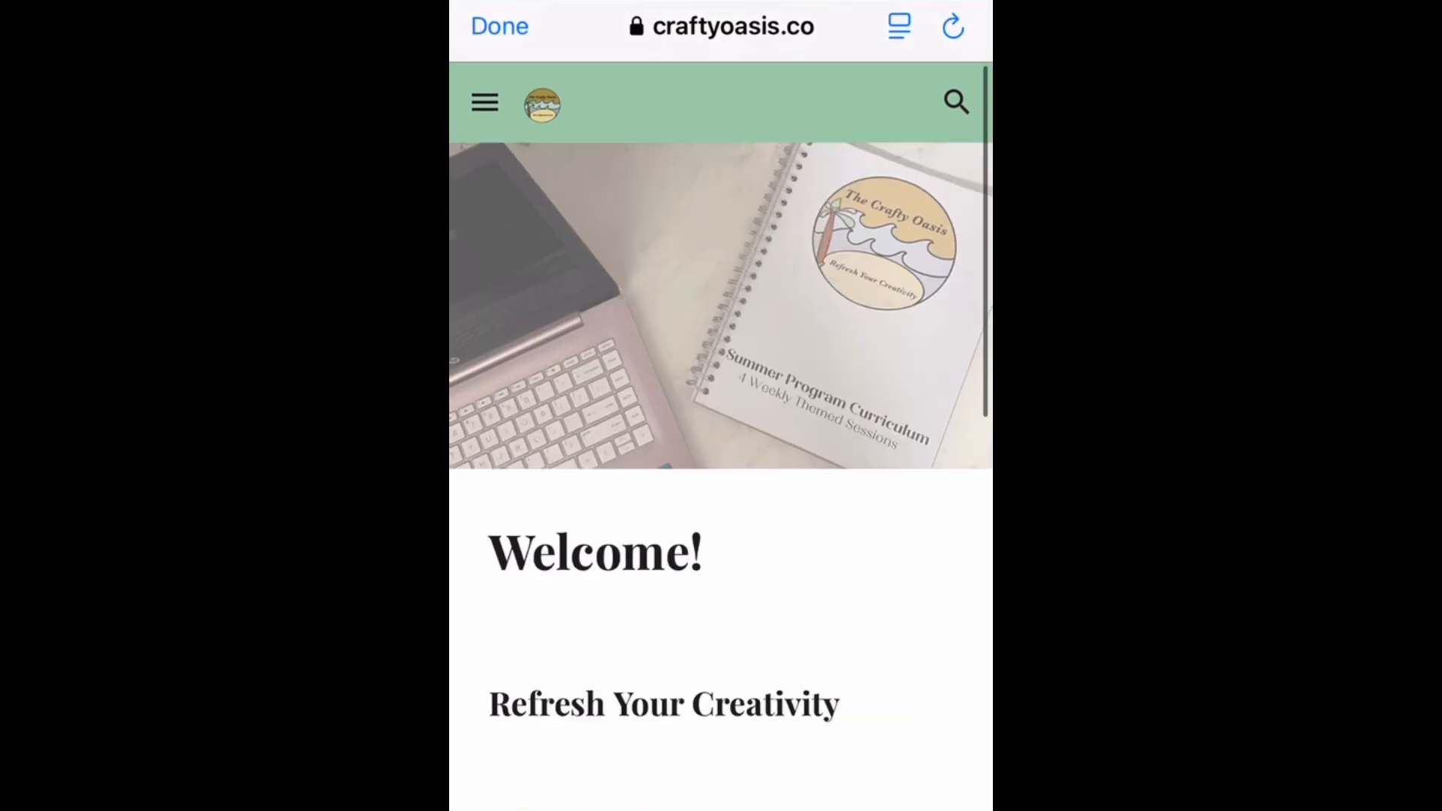
- Open the website's Design Library page and look through its printables and customizable templates
{"action": "left_click", "coordinate": [485, 103]}
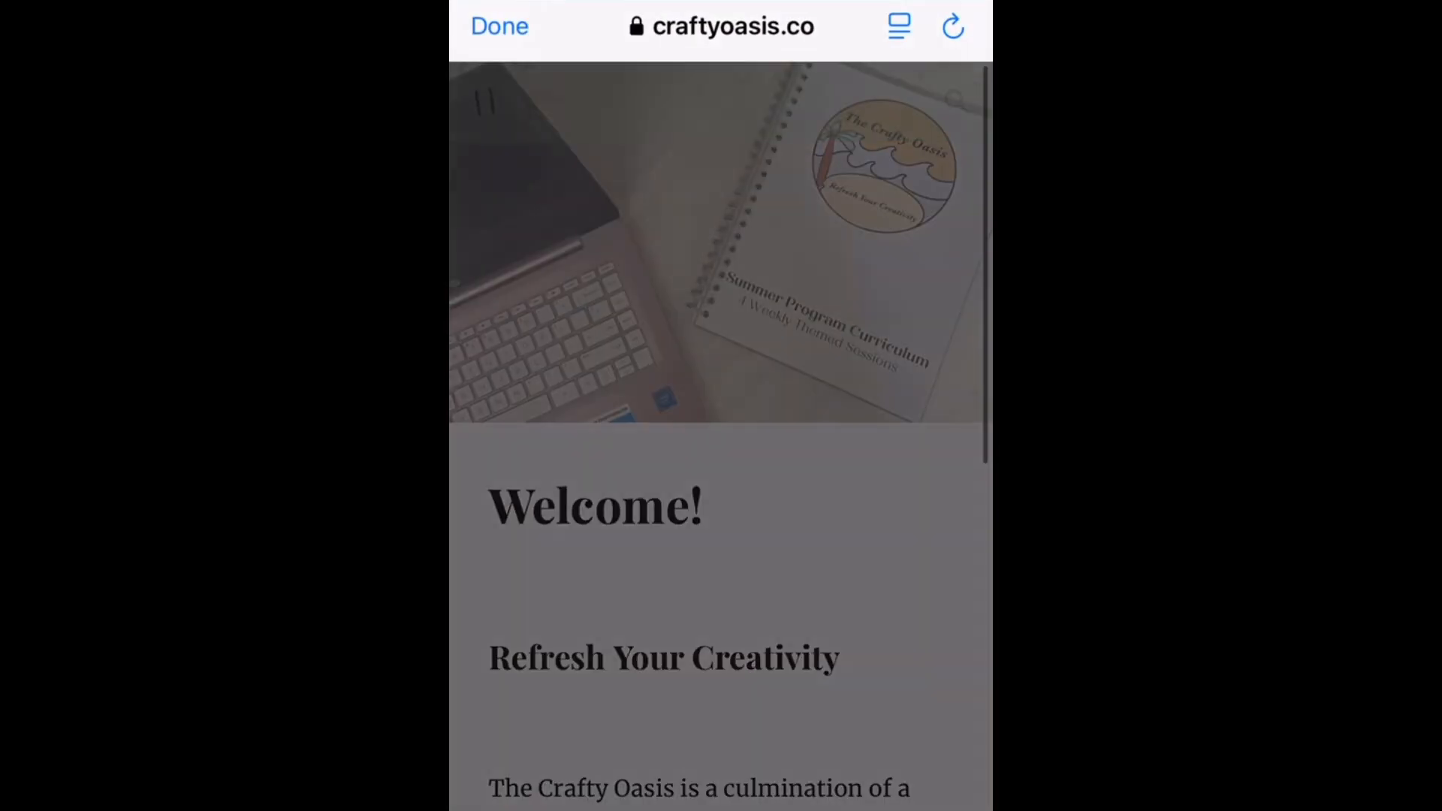
{"action": "left_click", "coordinate": [592, 235]}
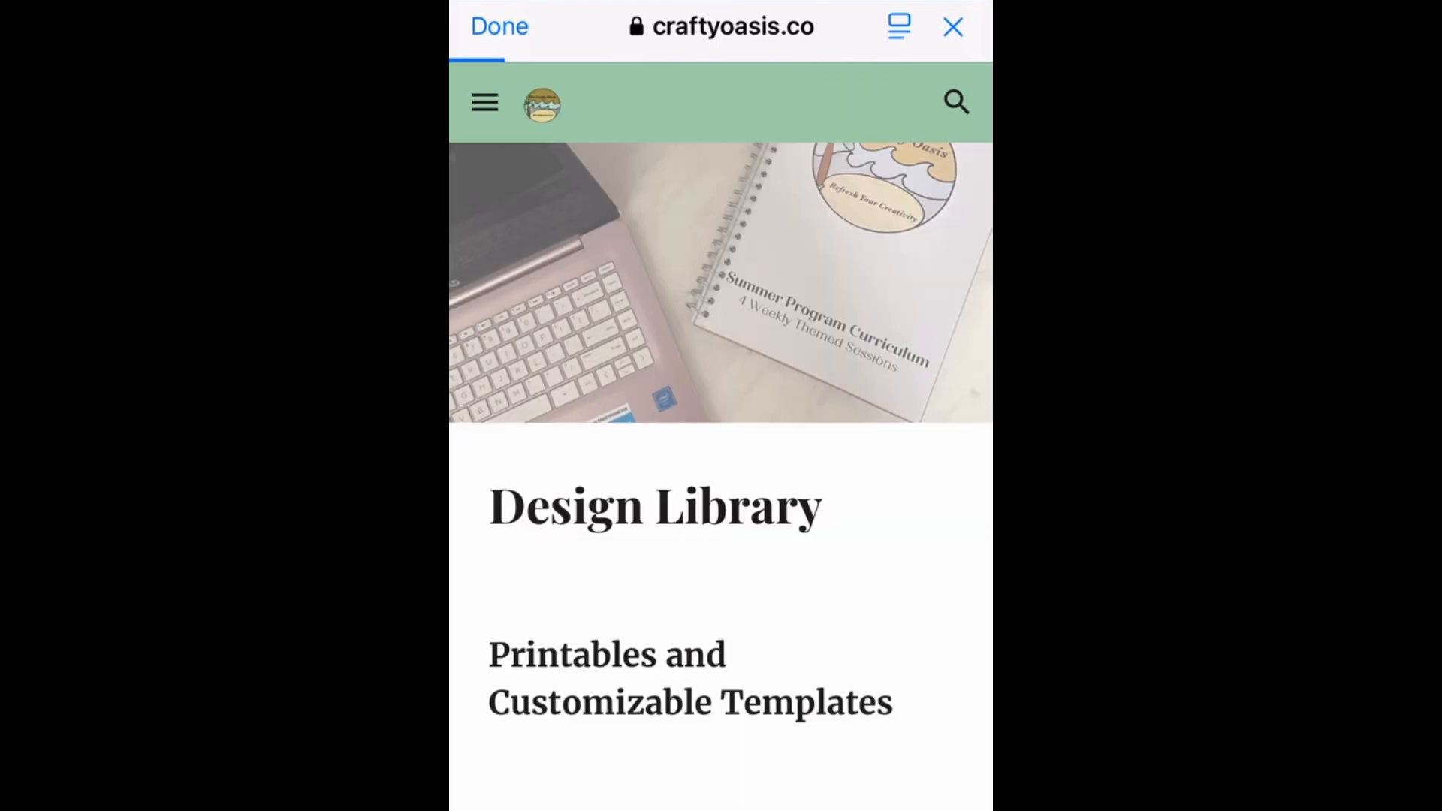
{"action": "scroll", "coordinate": [721, 450], "scroll_direction": "down", "scroll_amount": 2}
{"action": "scroll", "coordinate": [722, 450], "scroll_direction": "down", "scroll_amount": 4}
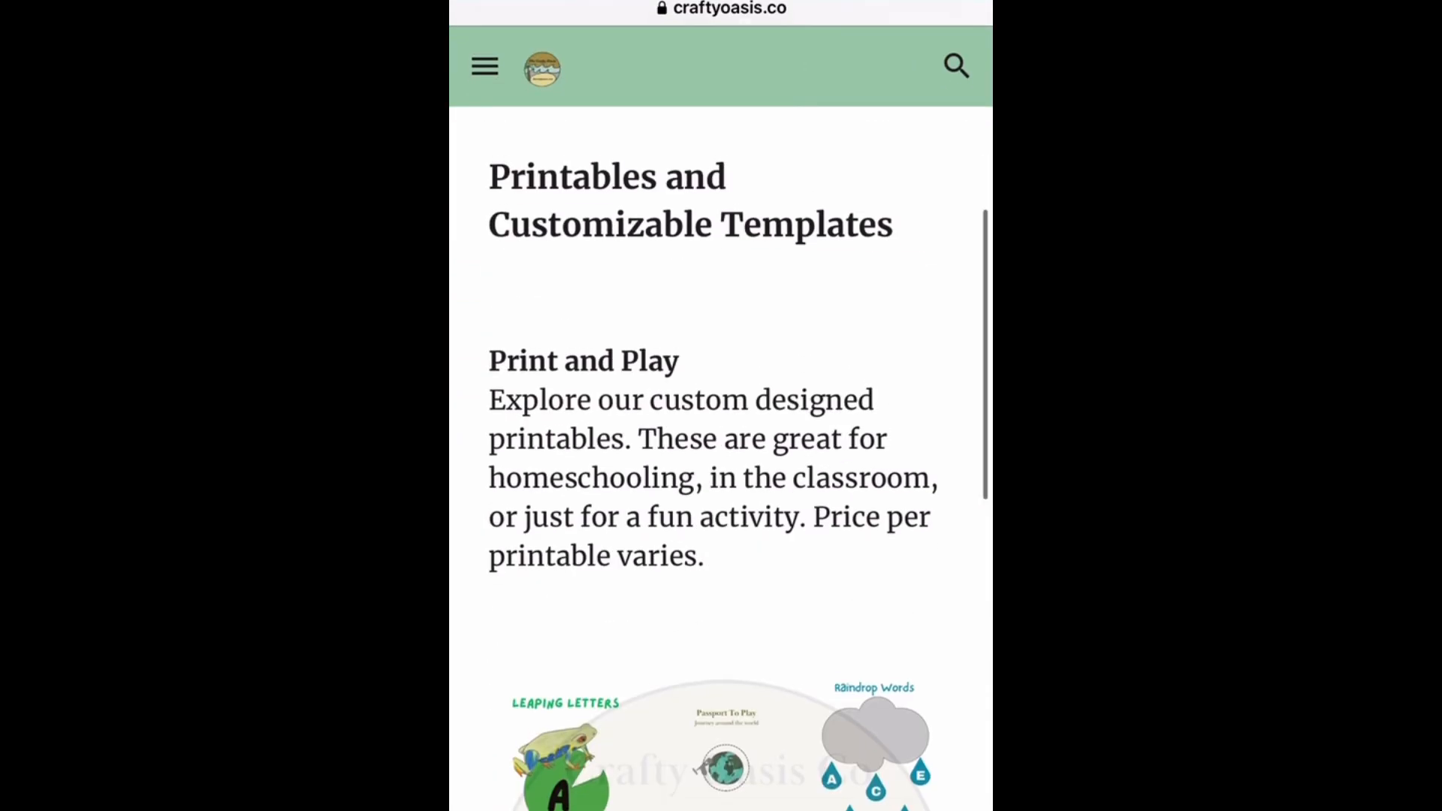
{"action": "scroll", "coordinate": [722, 451], "scroll_direction": "down", "scroll_amount": 8}
{"action": "scroll", "coordinate": [721, 450], "scroll_direction": "up", "scroll_amount": 2}
- Open the Print and Play page and browse its printables down to the Gone Fishin' coupons
{"action": "left_click", "coordinate": [721, 413]}
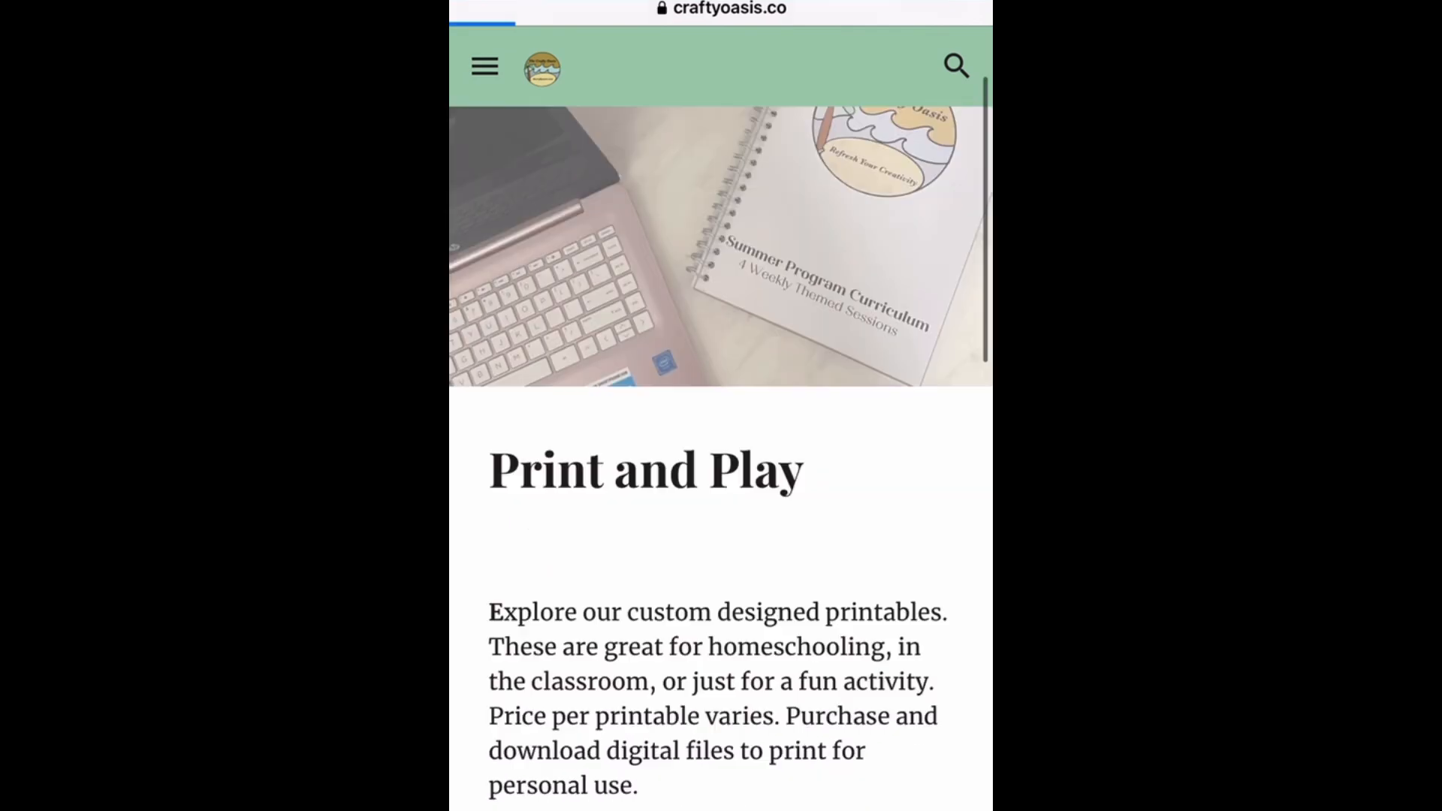
{"action": "scroll", "coordinate": [721, 451], "scroll_direction": "down", "scroll_amount": 20}
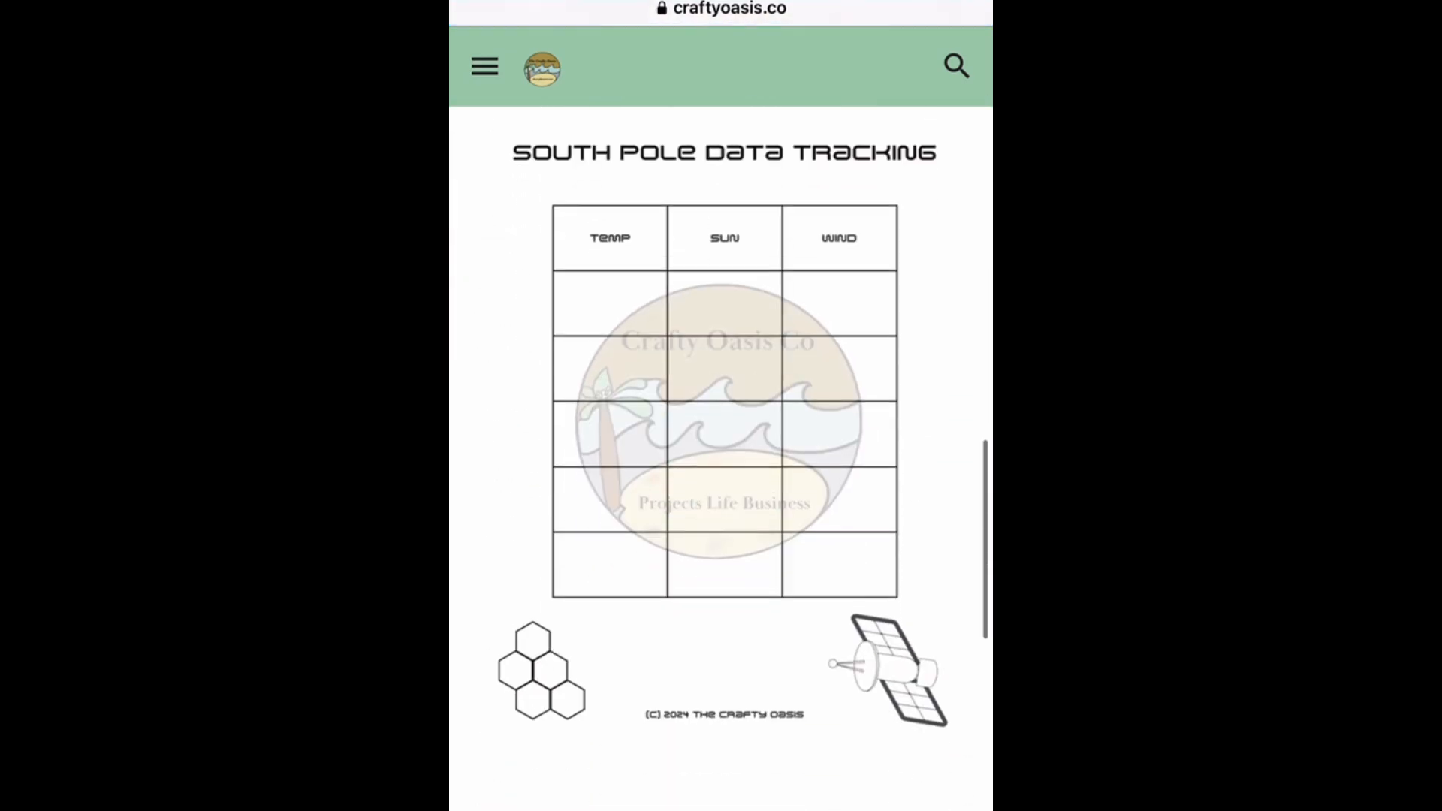
{"action": "scroll", "coordinate": [721, 451], "scroll_direction": "down", "scroll_amount": 5}
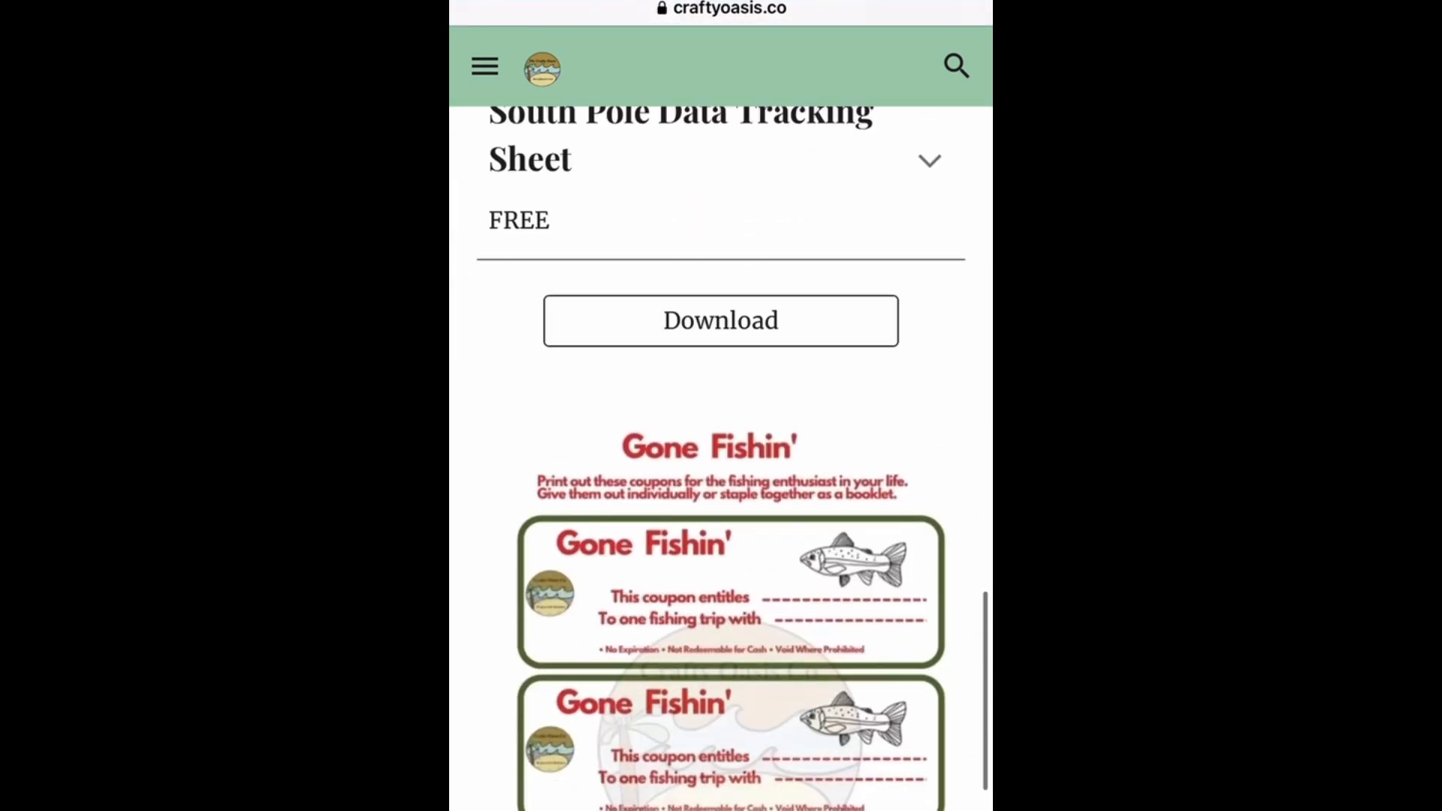